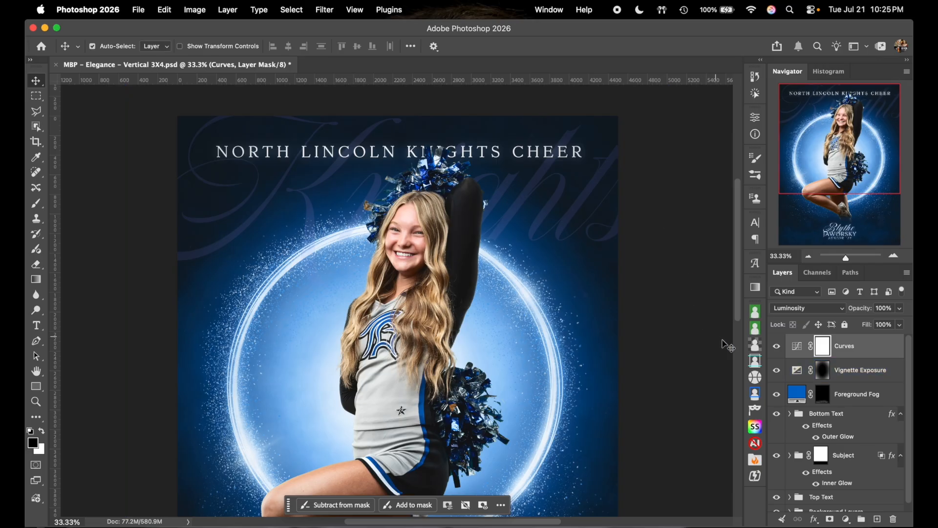
click(777, 346)
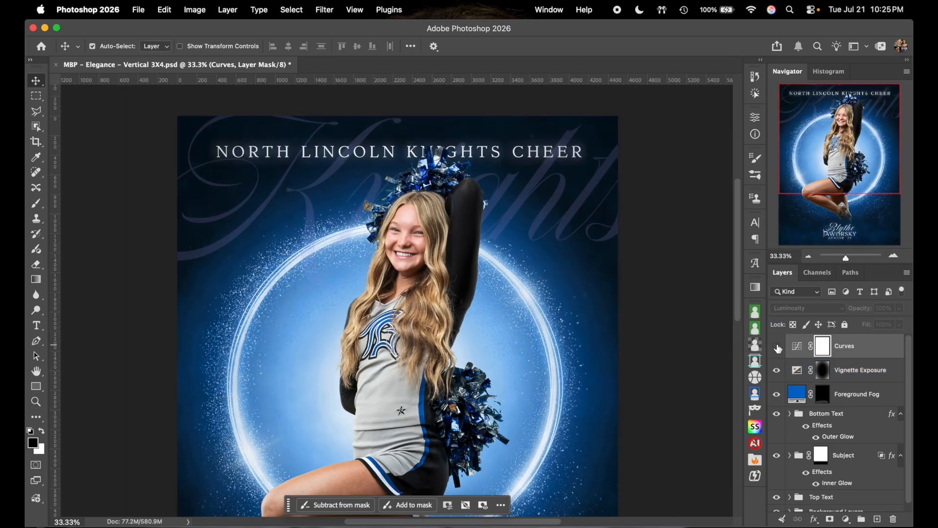
click(777, 346)
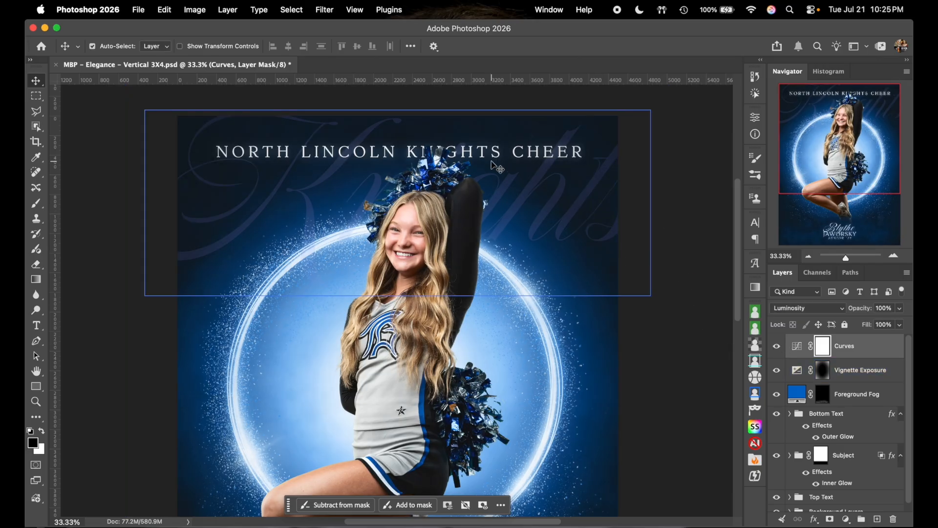
scroll(633, 303, down, 1)
scroll(633, 303, down, 3)
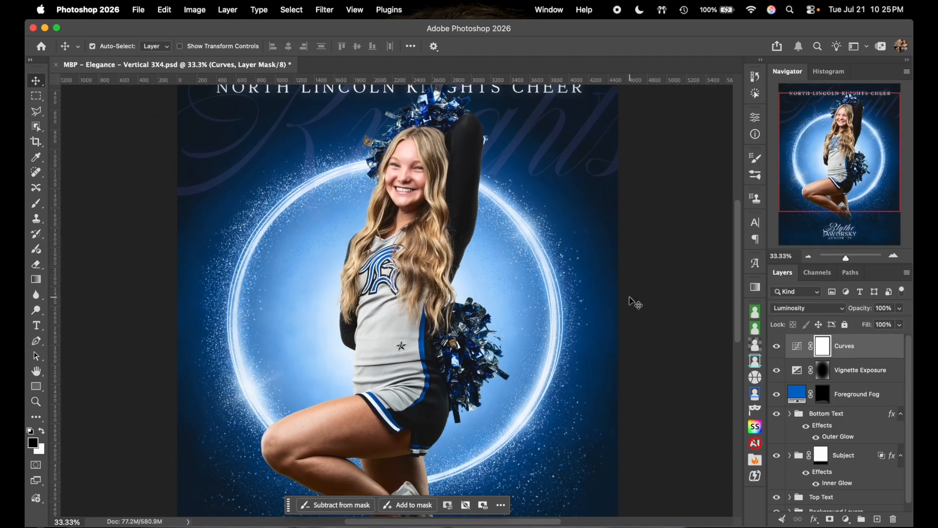
click(777, 347)
click(777, 346)
click(777, 346)
click(777, 346)
click(777, 346)
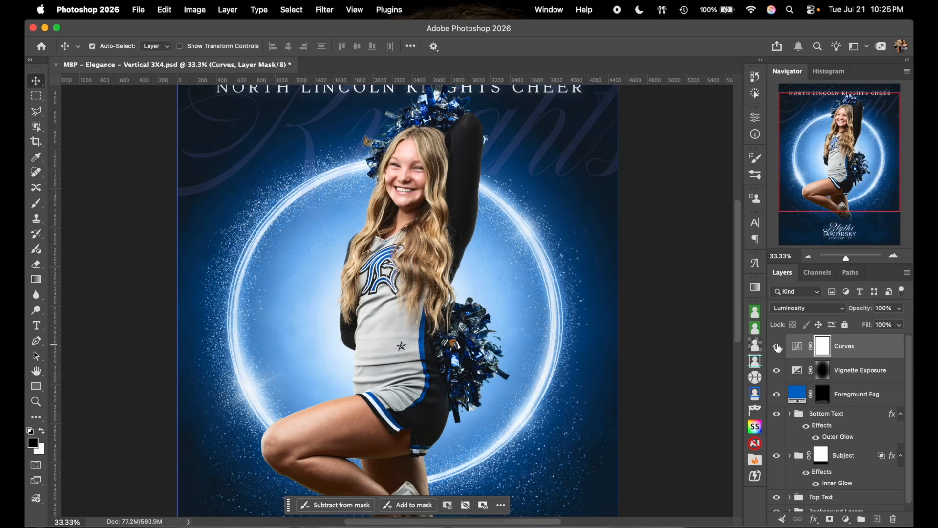
click(777, 347)
scroll(646, 308, up, 1)
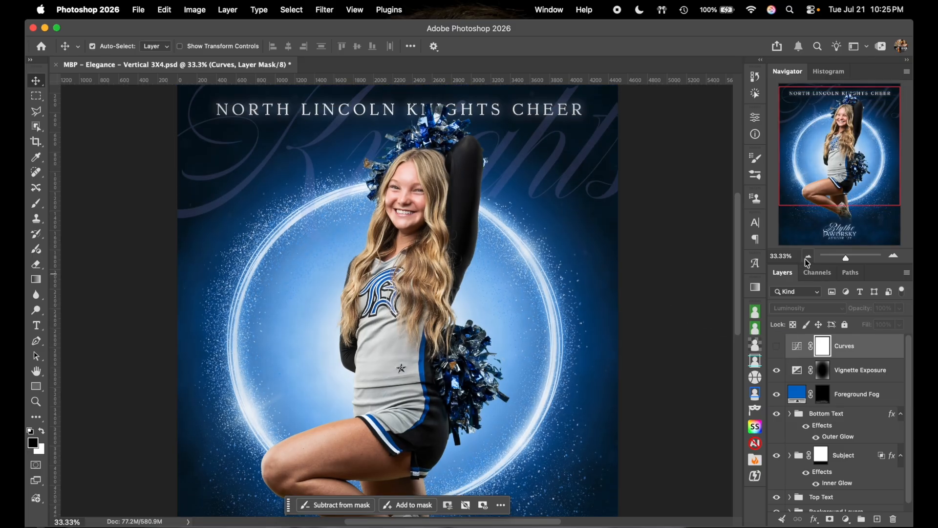
click(808, 257)
scroll(721, 332, down, 2)
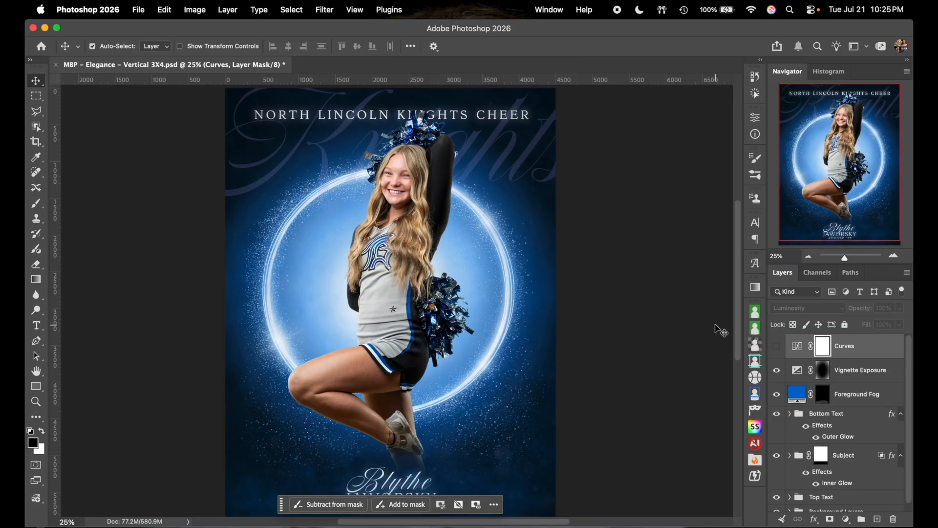
click(777, 347)
click(777, 347)
click(777, 346)
click(777, 347)
scroll(688, 331, down, 2)
click(868, 345)
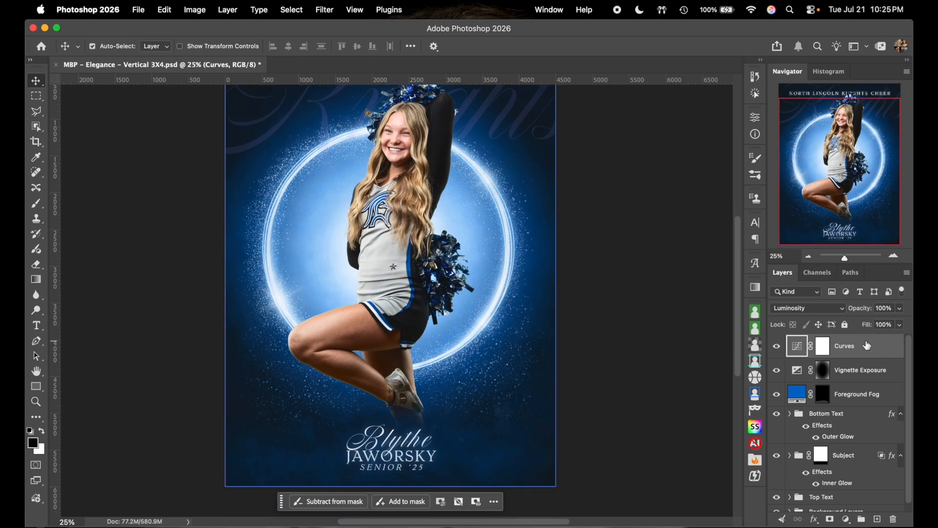
click(900, 309)
click(874, 324)
drag(870, 324, 912, 318)
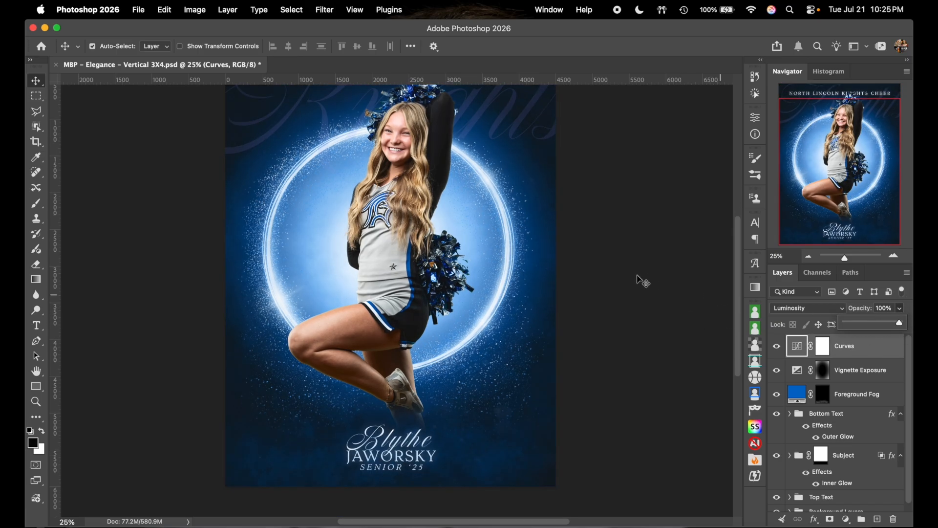
scroll(643, 281, up, 2)
click(777, 348)
click(777, 348)
scroll(631, 268, up, 1)
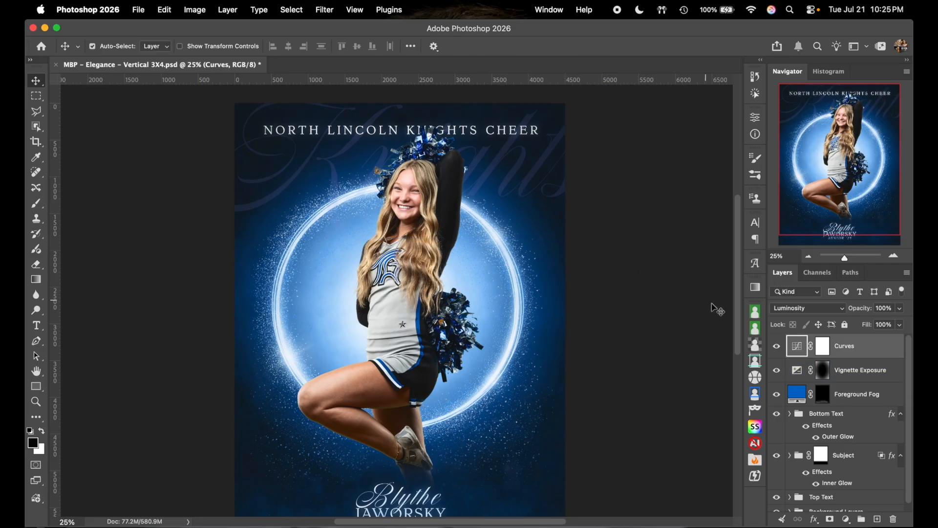
click(776, 346)
click(775, 346)
click(776, 347)
click(774, 346)
click(775, 347)
click(775, 347)
scroll(667, 338, down, 1)
click(777, 380)
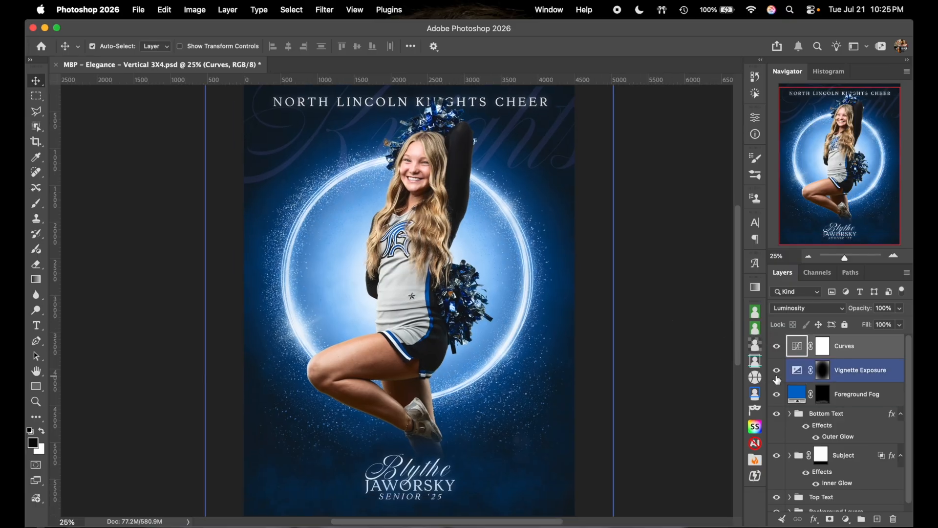
click(777, 371)
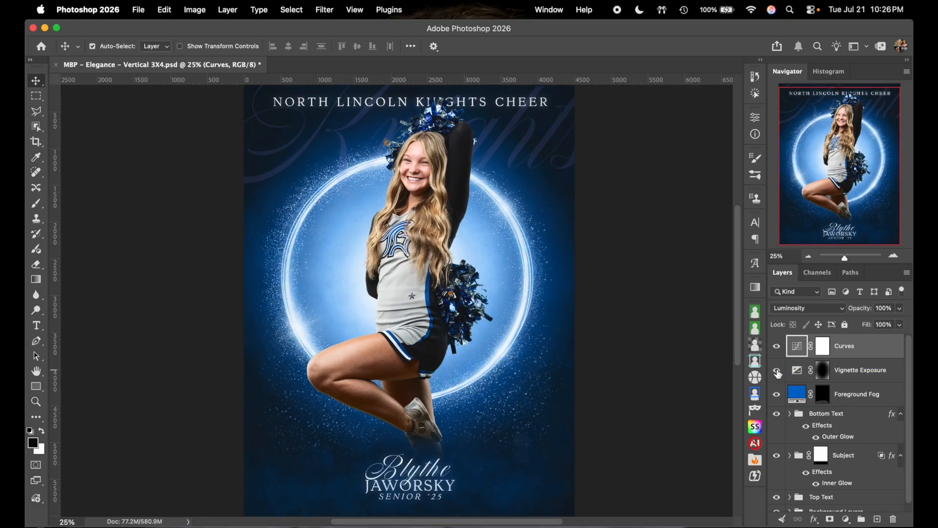
click(808, 257)
click(808, 257)
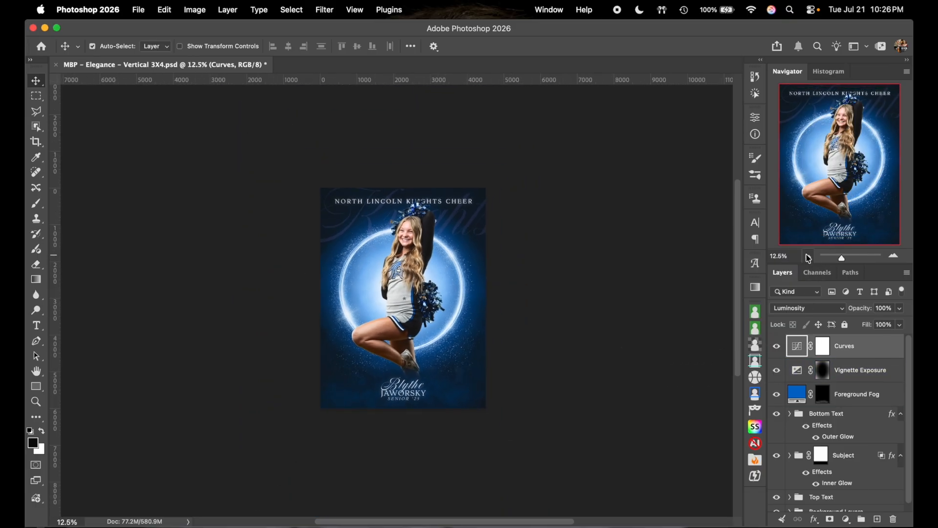
click(777, 372)
click(777, 371)
click(777, 372)
click(777, 372)
click(895, 256)
scroll(693, 279, down, 3)
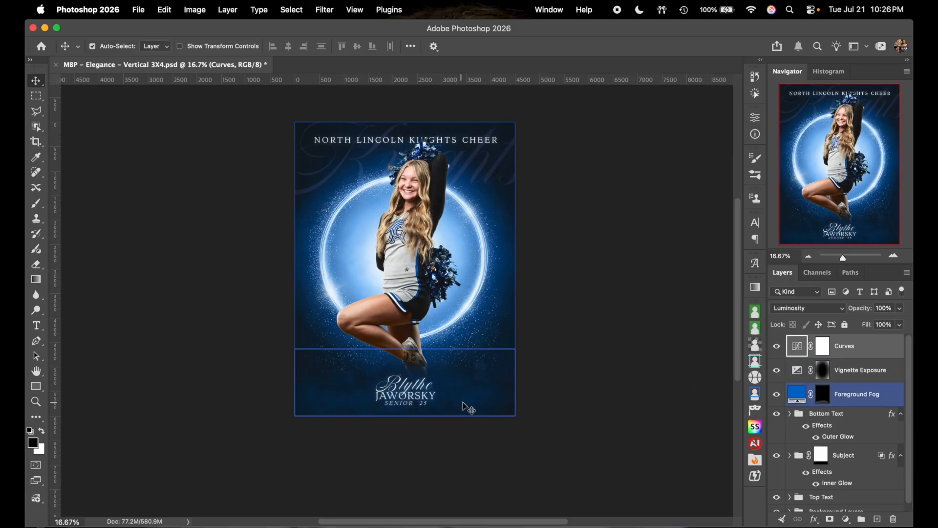
click(777, 395)
scroll(654, 402, down, 3)
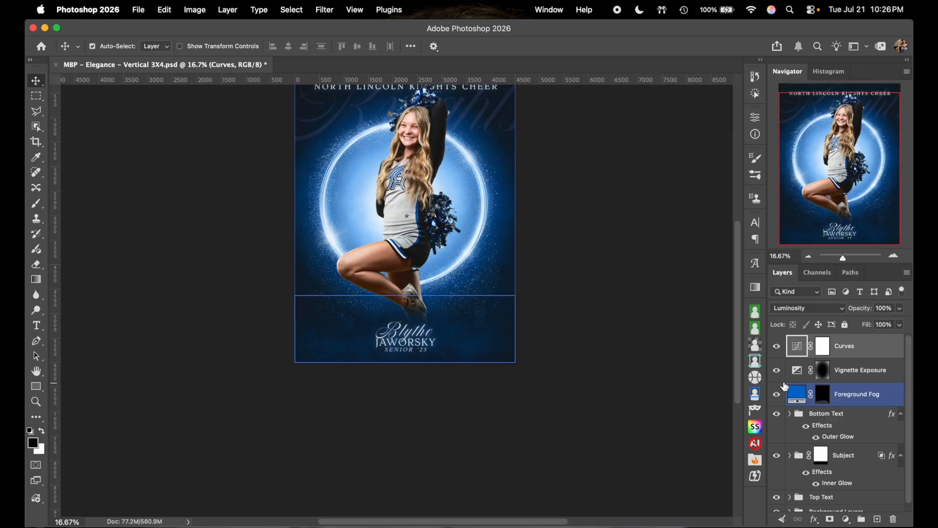
scroll(783, 429, down, 1)
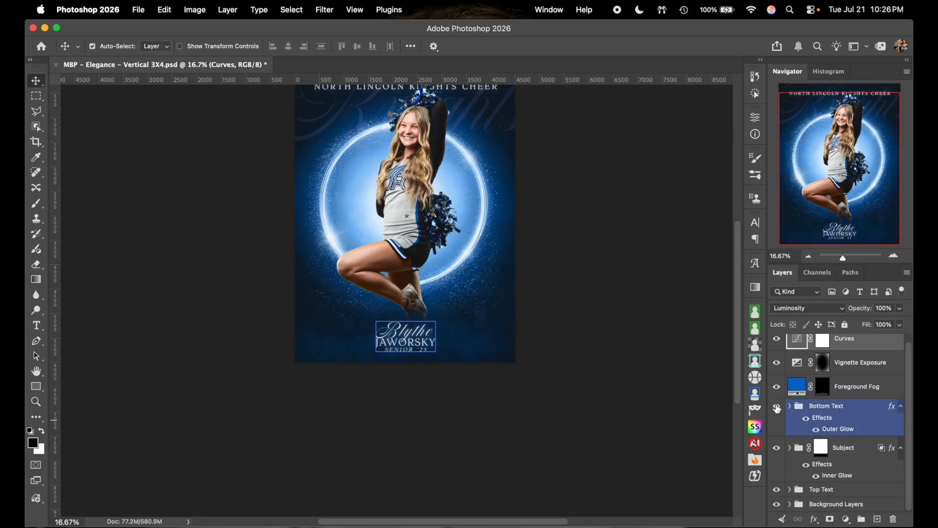
click(776, 452)
click(776, 452)
scroll(693, 385, down, 3)
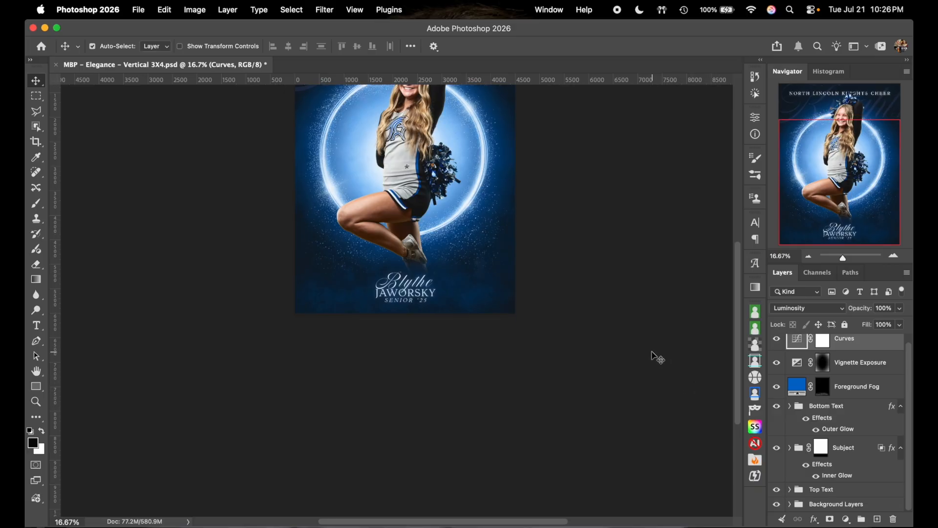
scroll(658, 357, up, 6)
click(776, 489)
click(776, 490)
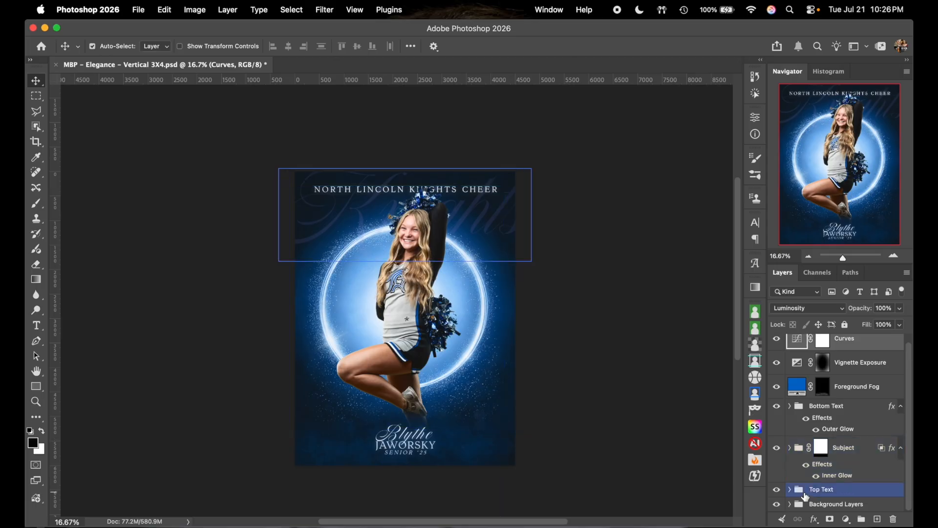
click(777, 506)
click(777, 507)
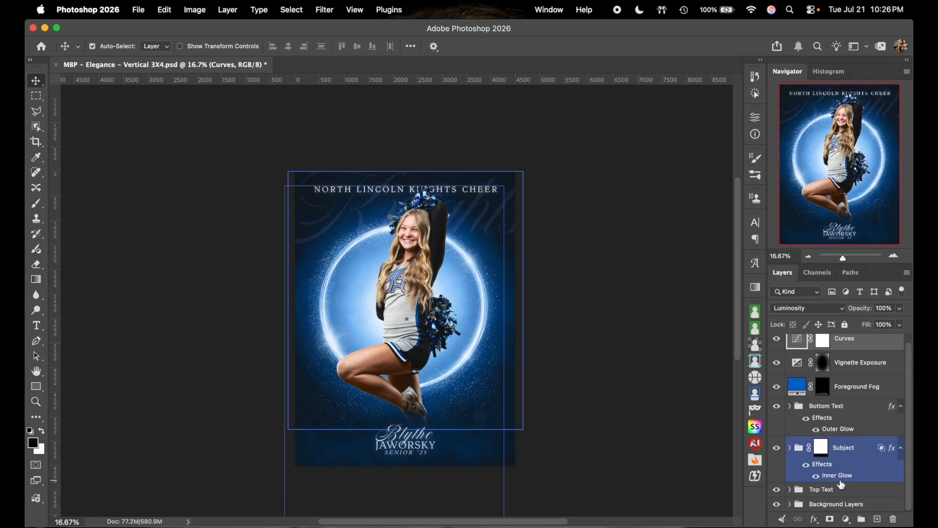
- Expand the Background Layers group and toggle Ring Glow and Fog visibility, leaving both on
click(790, 504)
scroll(851, 440, down, 5)
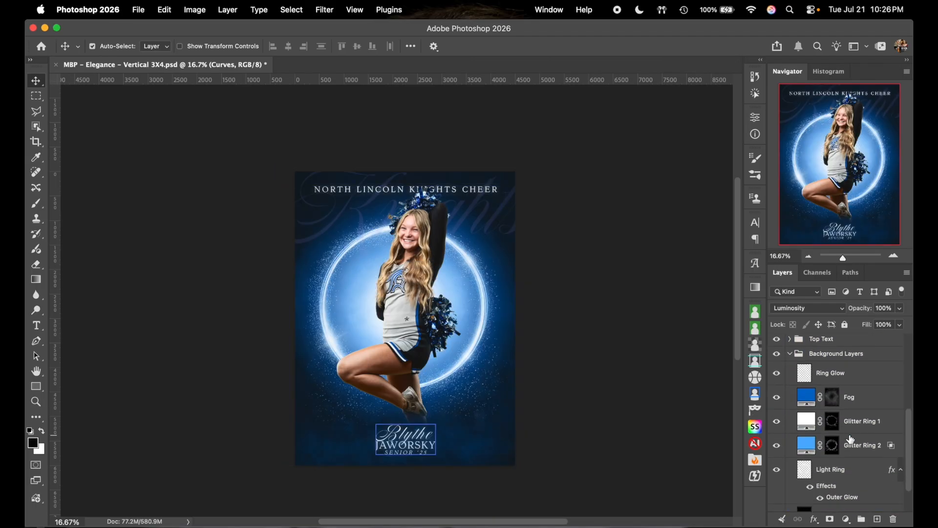
scroll(851, 439, up, 2)
click(789, 370)
click(777, 368)
click(777, 368)
click(777, 368)
click(778, 367)
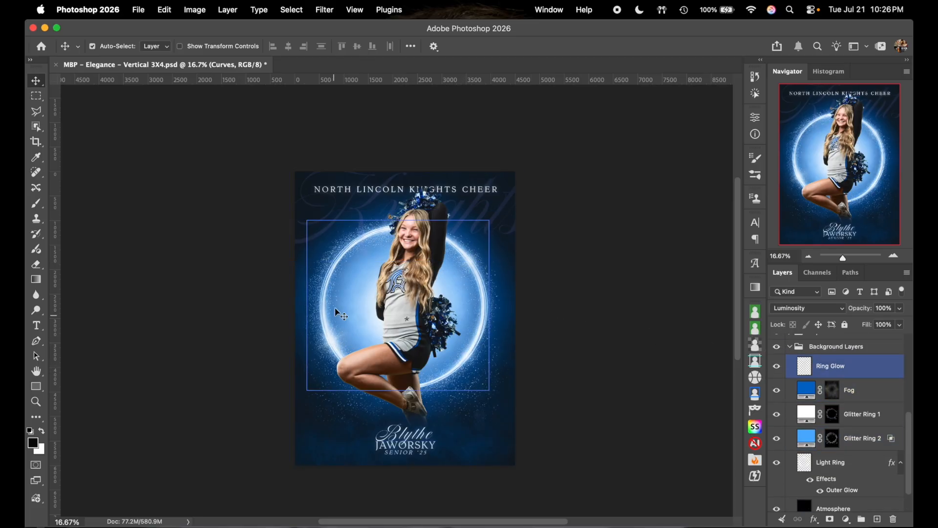
click(776, 390)
click(776, 390)
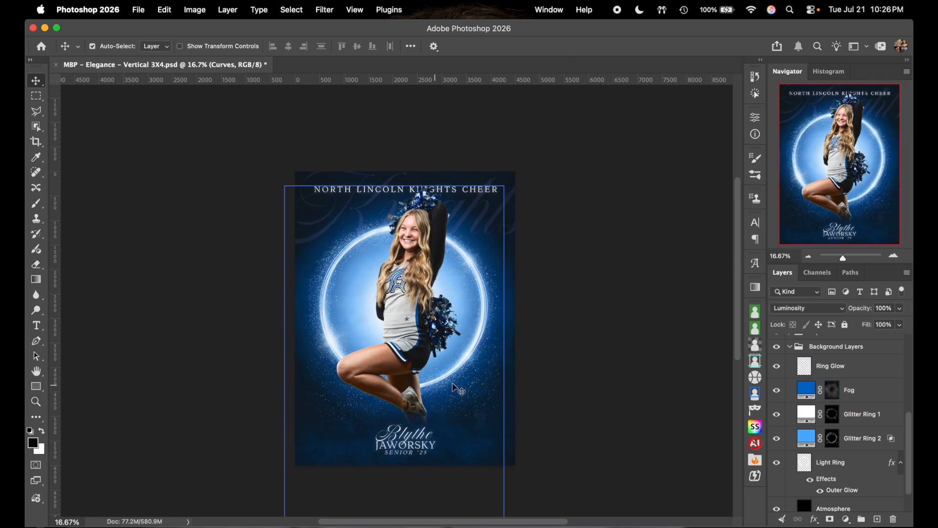
- Toggle Glitter Ring 1 visibility repeatedly to compare the glitter effect
click(788, 413)
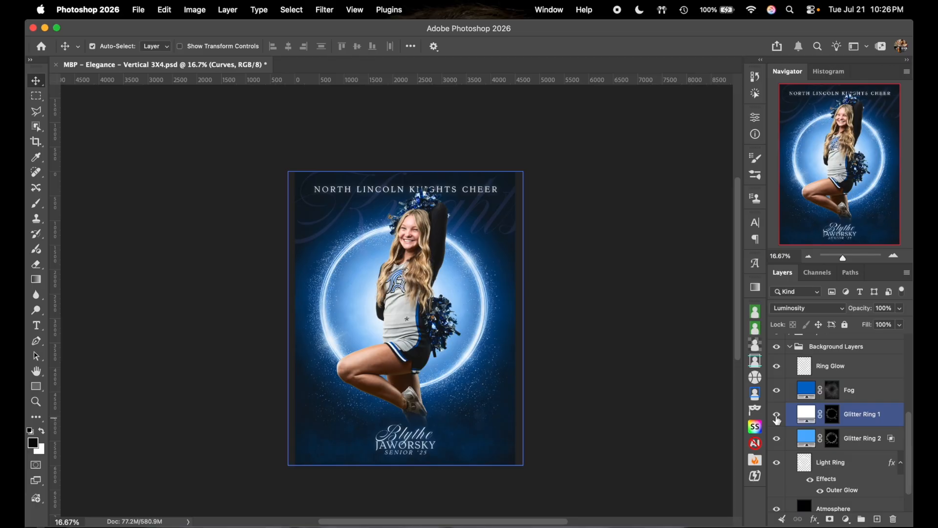
click(777, 419)
click(777, 415)
click(777, 415)
click(777, 415)
click(777, 419)
click(777, 419)
click(777, 419)
click(777, 420)
- Zoom in on the poster and recheck Glitter Ring 1, leaving it visible
click(898, 258)
click(898, 258)
scroll(657, 259, up, 1)
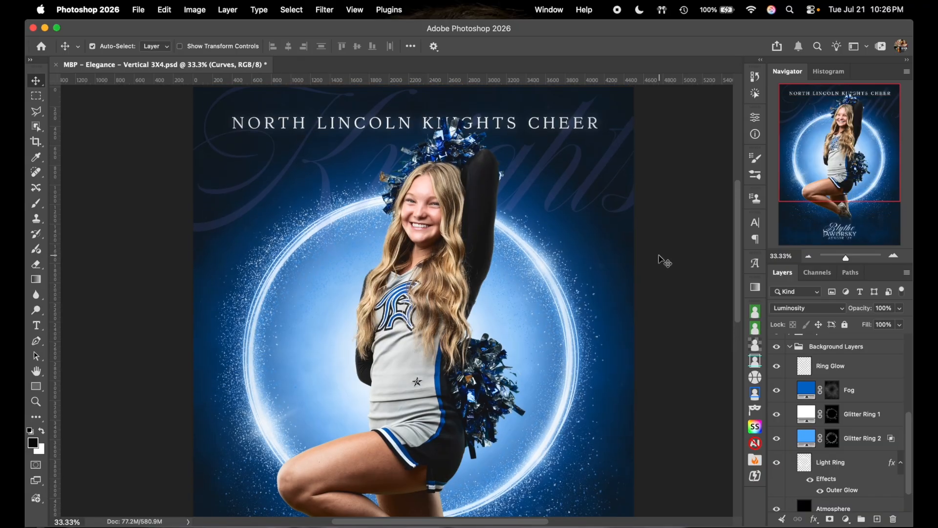
click(777, 414)
click(778, 414)
click(779, 414)
click(779, 415)
click(779, 415)
- Toggle Glitter Ring 2 on and off to compare the ring glow, leaving it visible
click(777, 438)
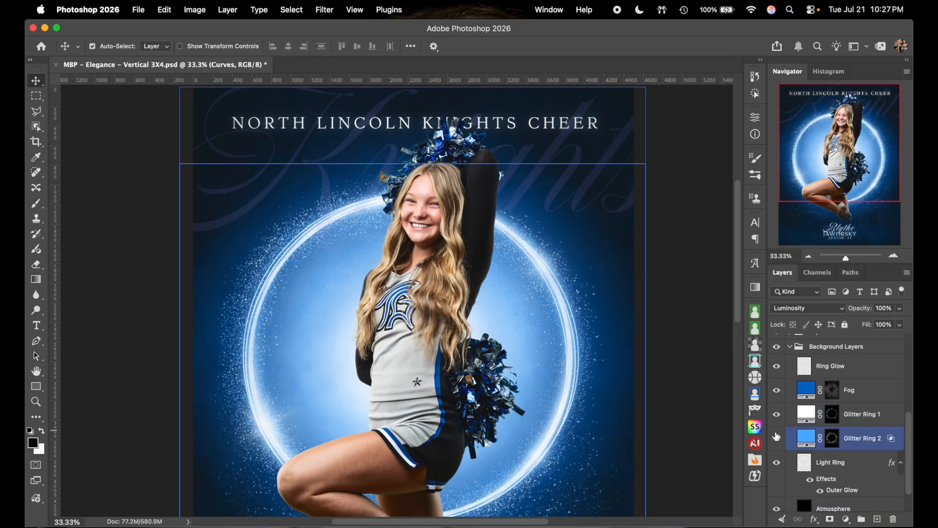
click(777, 440)
click(777, 440)
click(777, 440)
click(777, 440)
scroll(718, 389, down, 5)
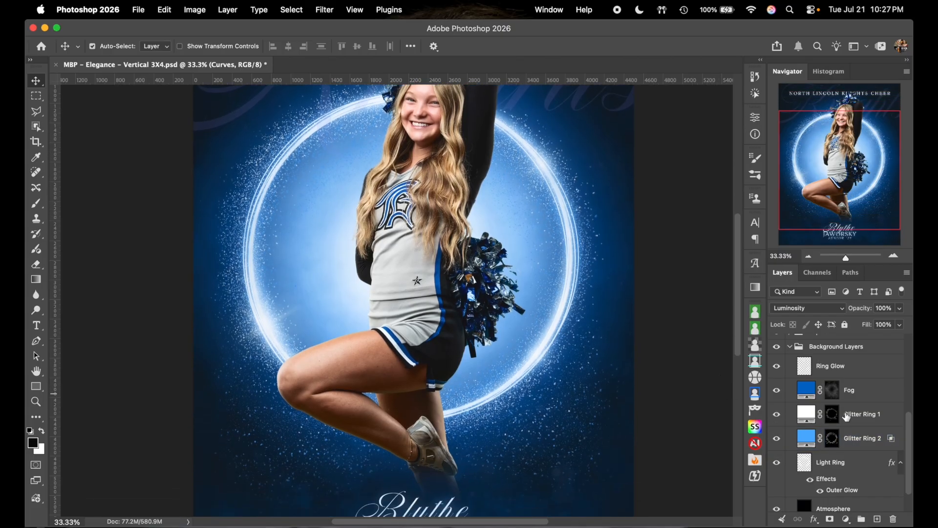
- Toggle the Light Ring layer's visibility, leave it on, and make it the active layer
click(874, 415)
scroll(879, 429, down, 1)
click(822, 433)
click(777, 430)
click(778, 429)
click(778, 430)
click(777, 429)
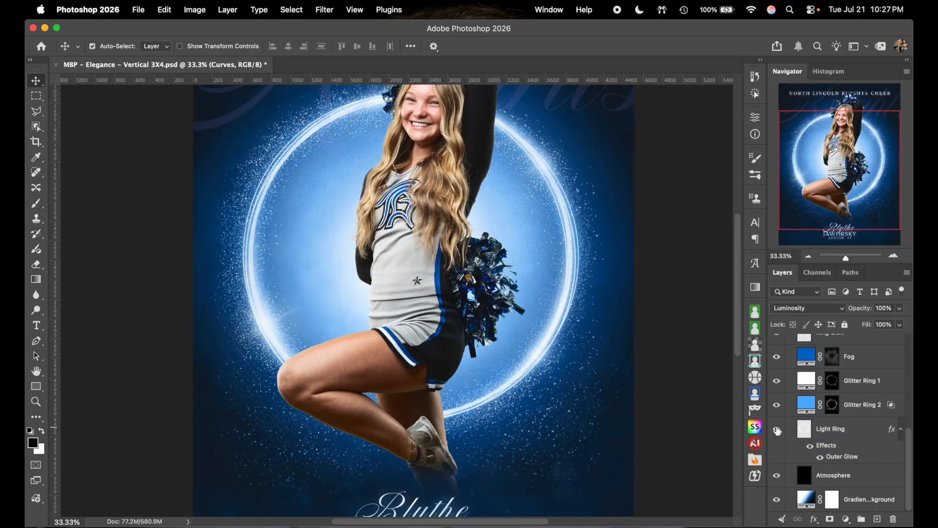
click(859, 461)
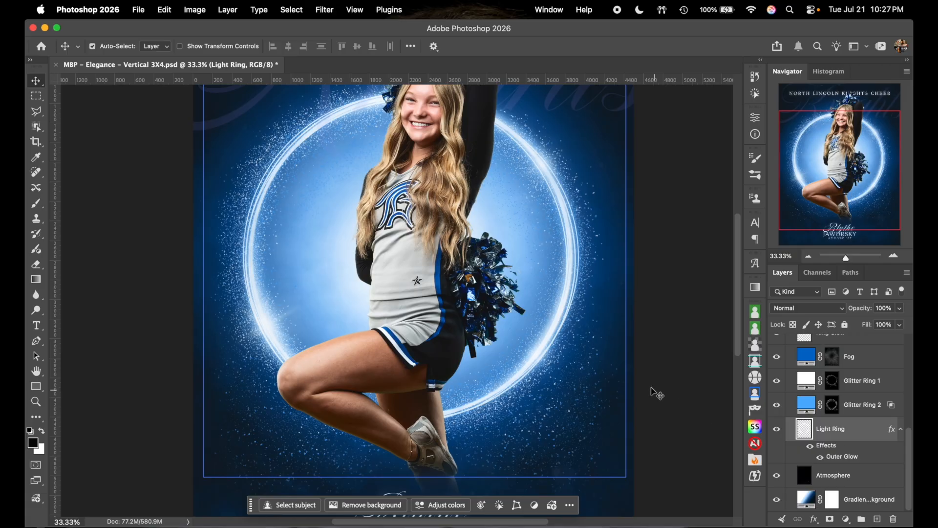
scroll(663, 398, down, 5)
scroll(653, 389, down, 2)
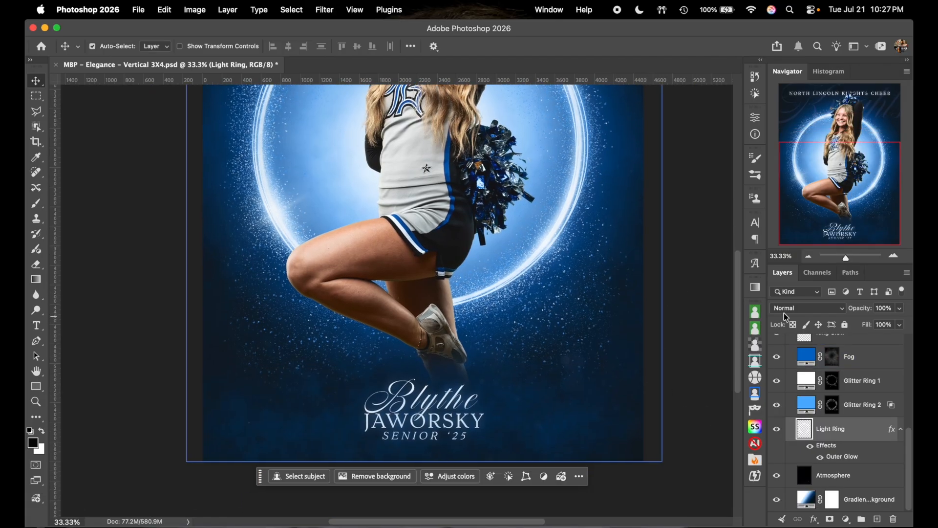
click(809, 257)
click(778, 477)
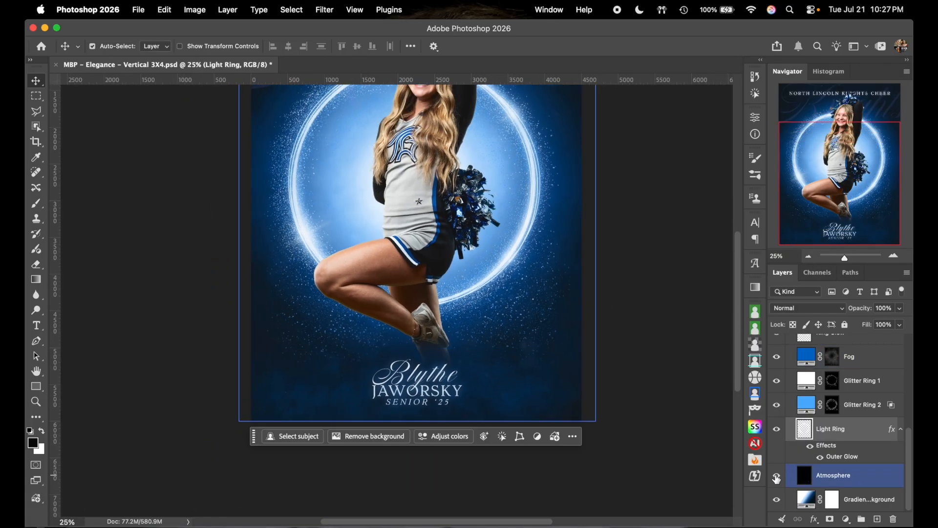
click(776, 478)
click(777, 478)
click(777, 478)
click(777, 478)
scroll(674, 403, up, 1)
click(544, 367)
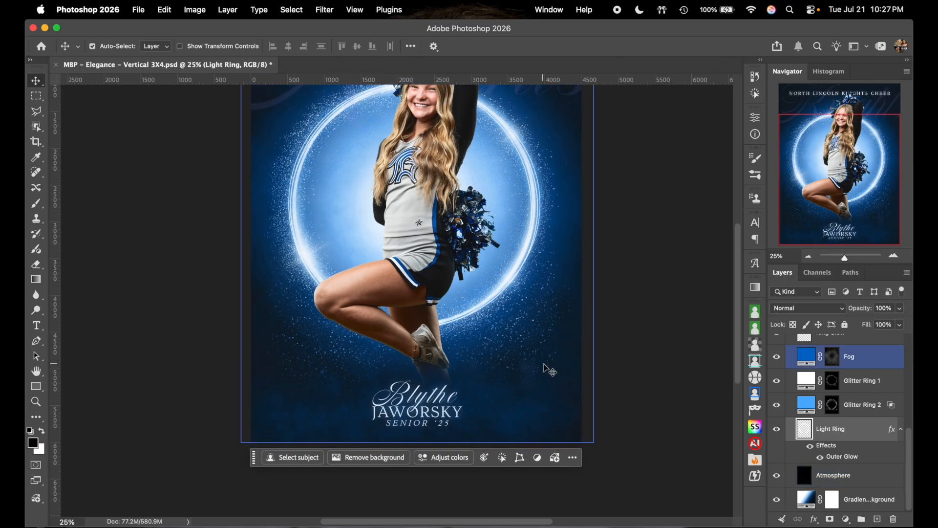
scroll(555, 359, up, 3)
click(792, 494)
click(778, 476)
click(778, 476)
click(778, 476)
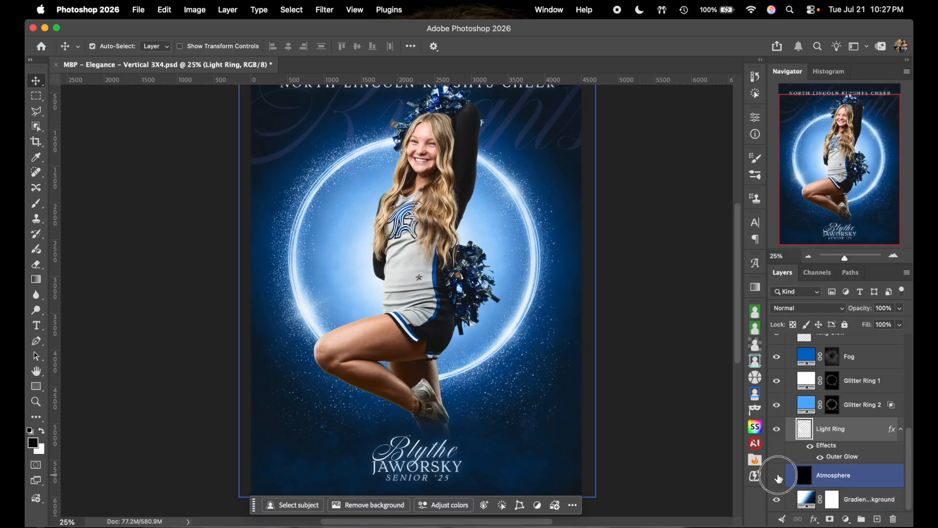
click(777, 476)
click(778, 476)
click(870, 477)
scroll(695, 345, down, 2)
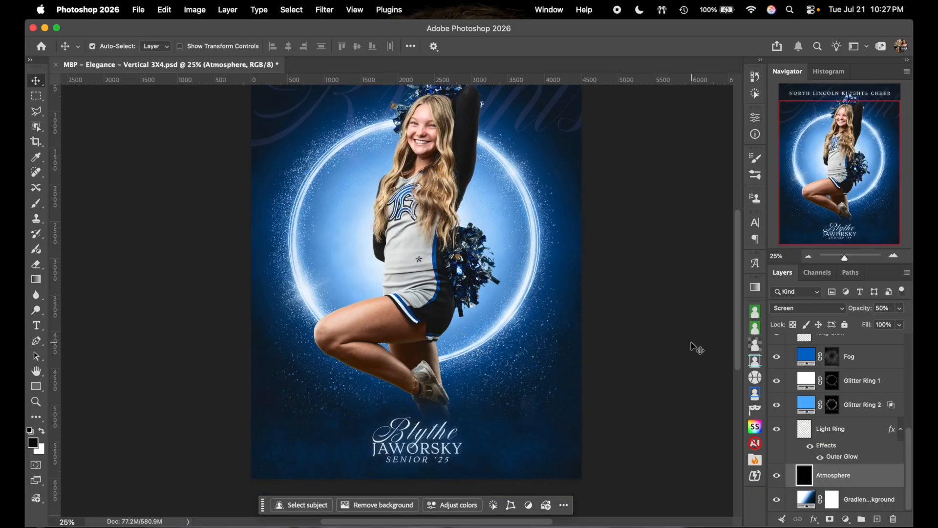
click(841, 457)
click(813, 499)
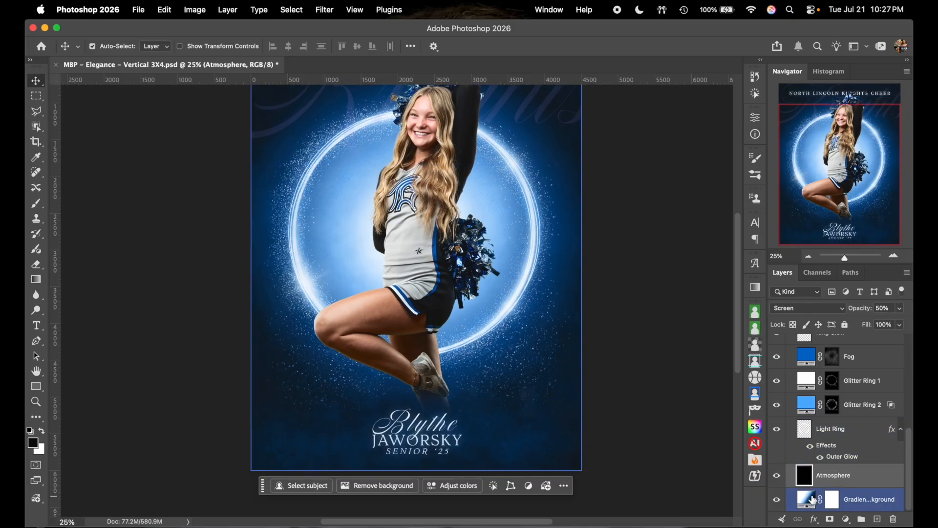
click(778, 500)
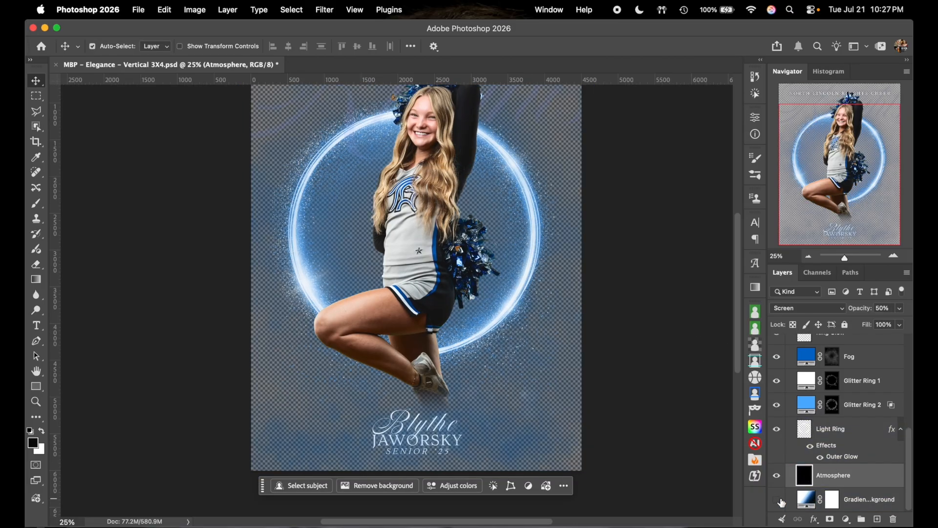
click(778, 500)
click(778, 500)
click(778, 500)
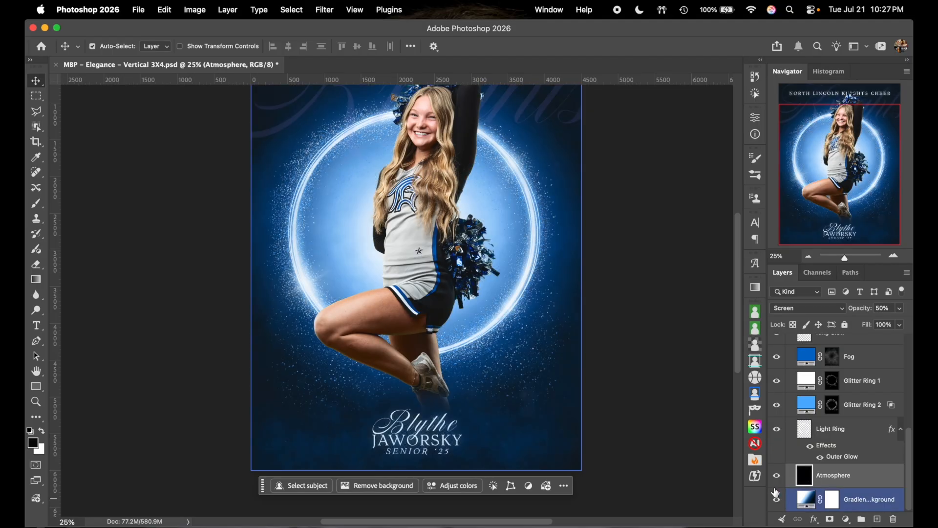
scroll(657, 324, up, 3)
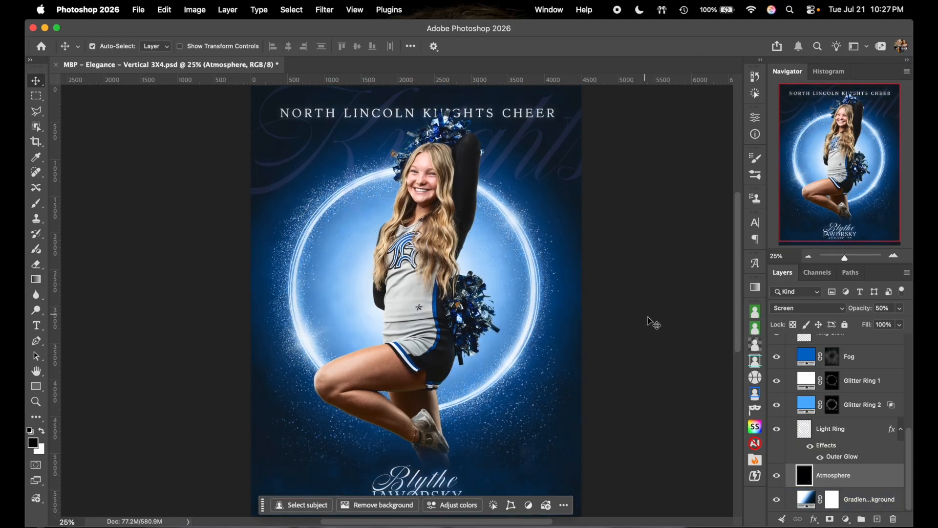
click(417, 285)
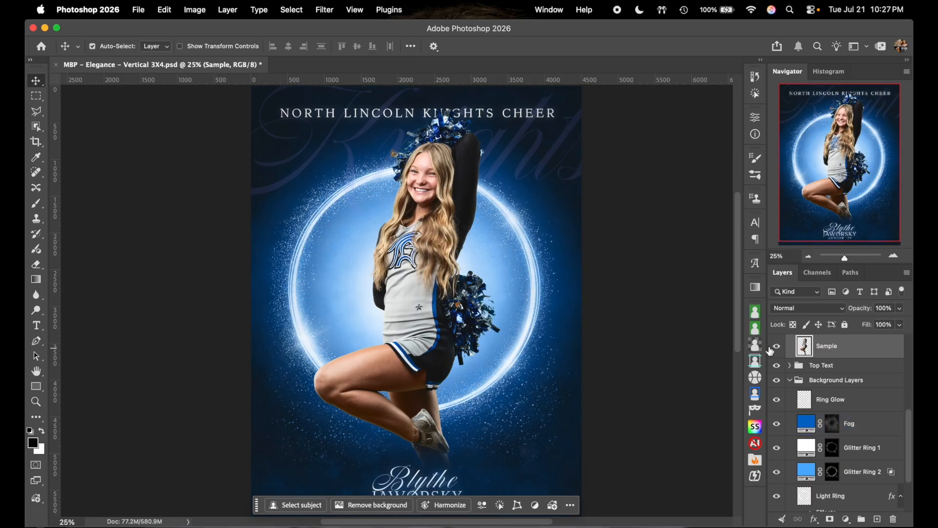
- Zoom out, hide the jumping Sample cheerleader and show the Full Body Sample layer
scroll(830, 381, up, 3)
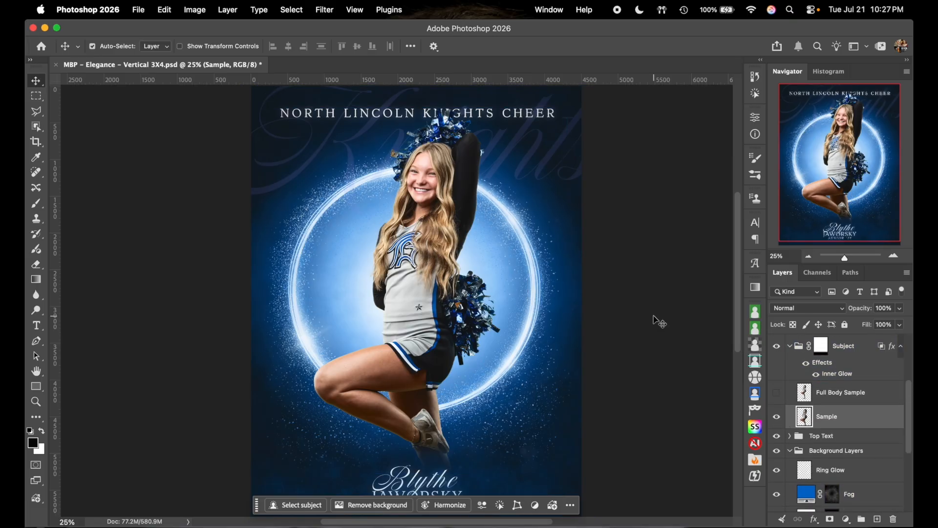
click(808, 256)
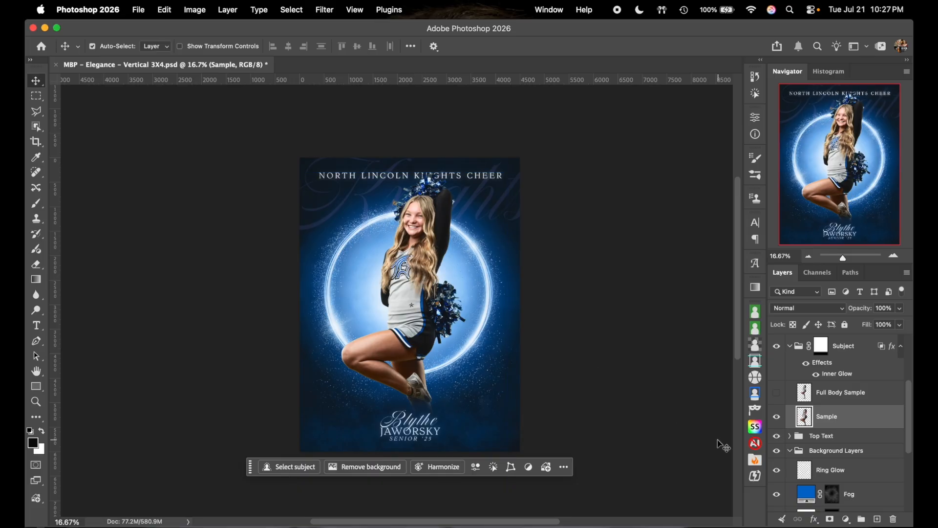
click(777, 417)
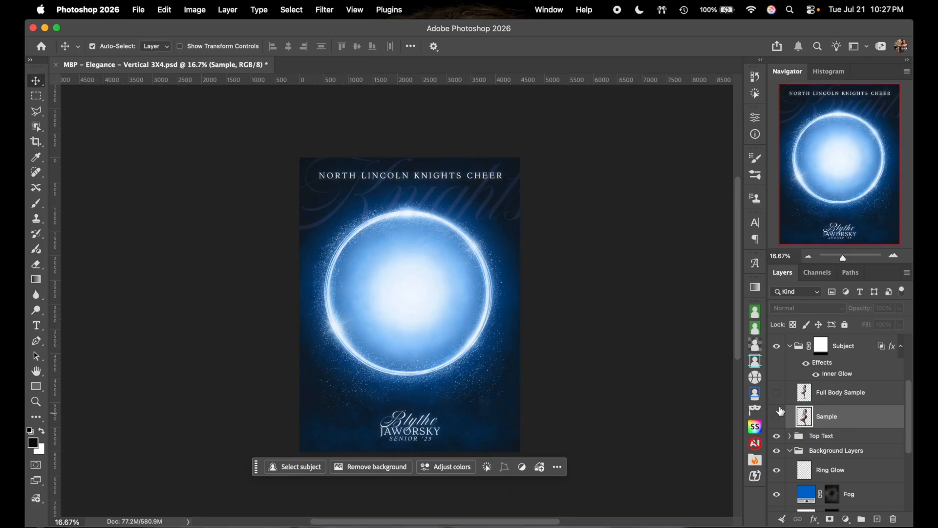
click(776, 394)
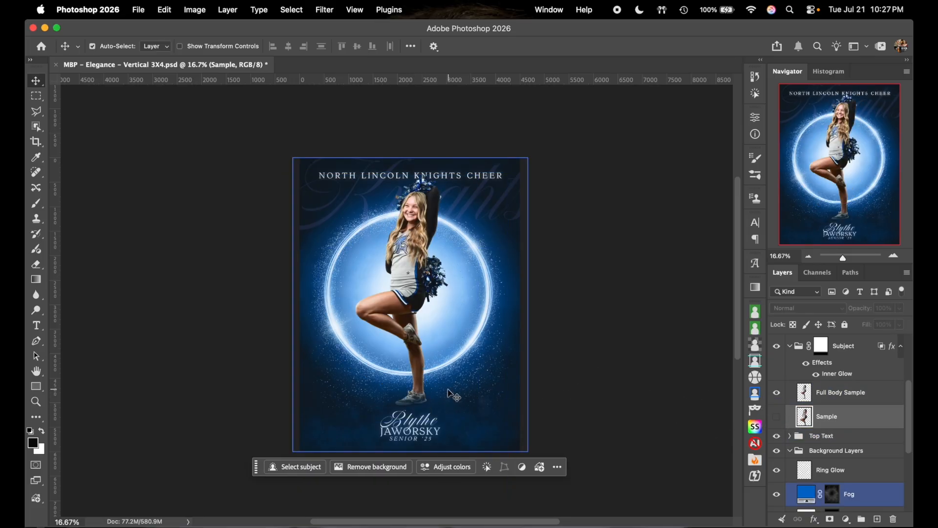
- Compare Foreground Fog on and off, leave it hidden, and target the Subject group's mask
scroll(878, 408, up, 4)
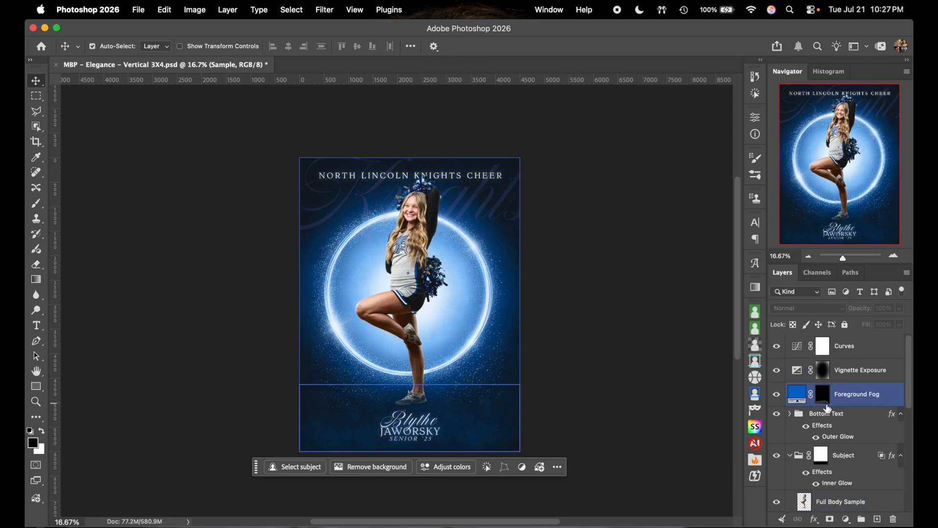
click(777, 395)
click(777, 395)
click(777, 395)
click(777, 395)
click(777, 395)
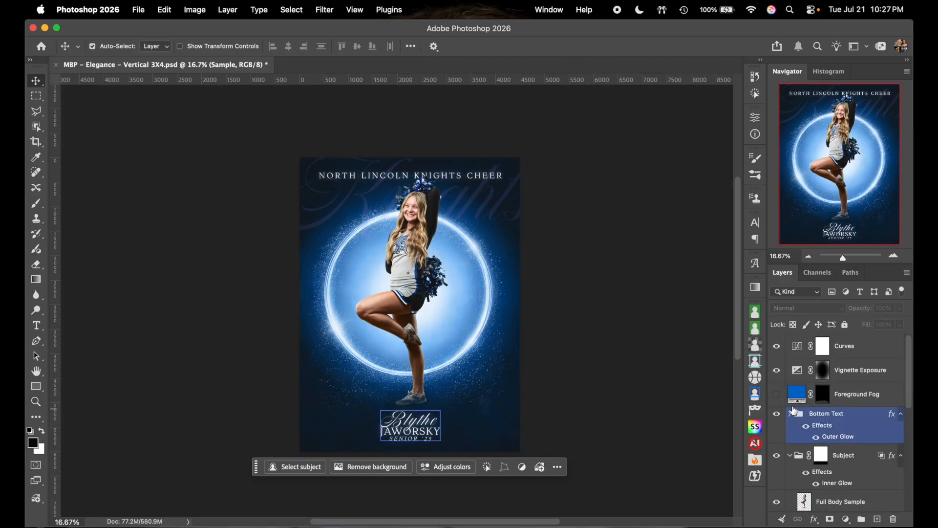
scroll(827, 425, down, 1)
click(821, 447)
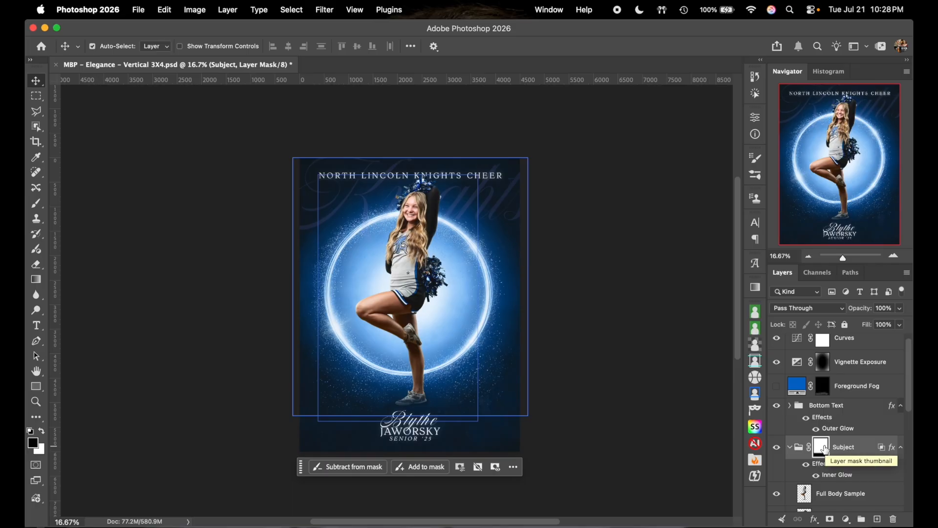
- Disable the Subject group's layer mask and turn Foreground Fog back on
shift+click(823, 448)
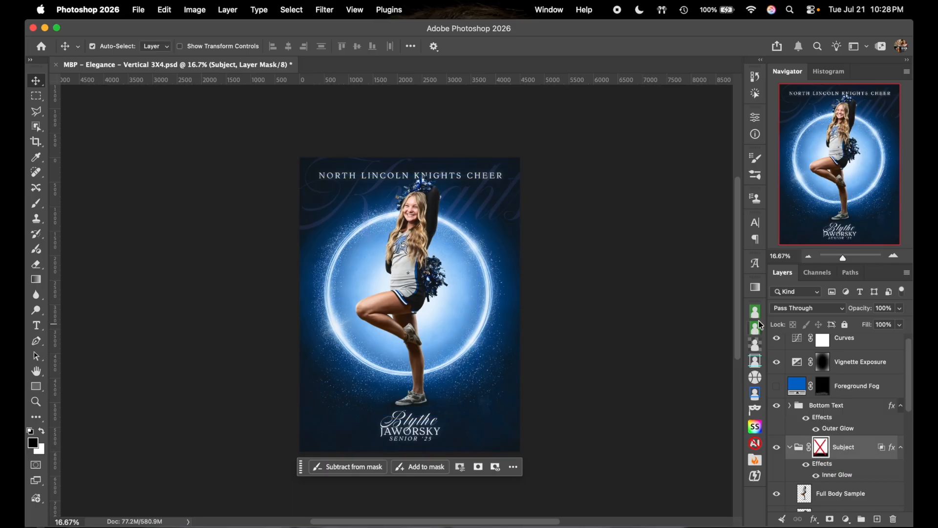
click(894, 256)
scroll(655, 279, down, 8)
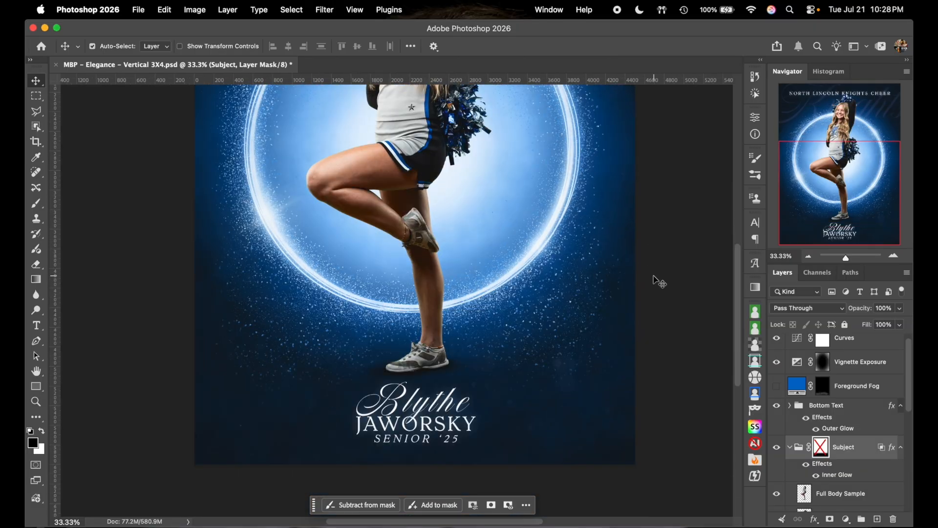
click(776, 386)
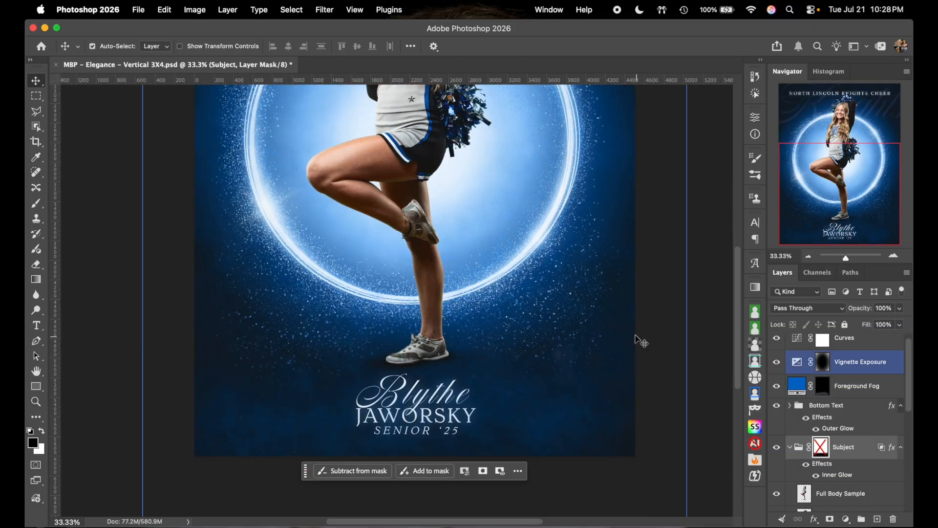
- Select Full Body Sample and drag the cheerleader right of the ring's centre
scroll(503, 394, up, 2)
click(426, 402)
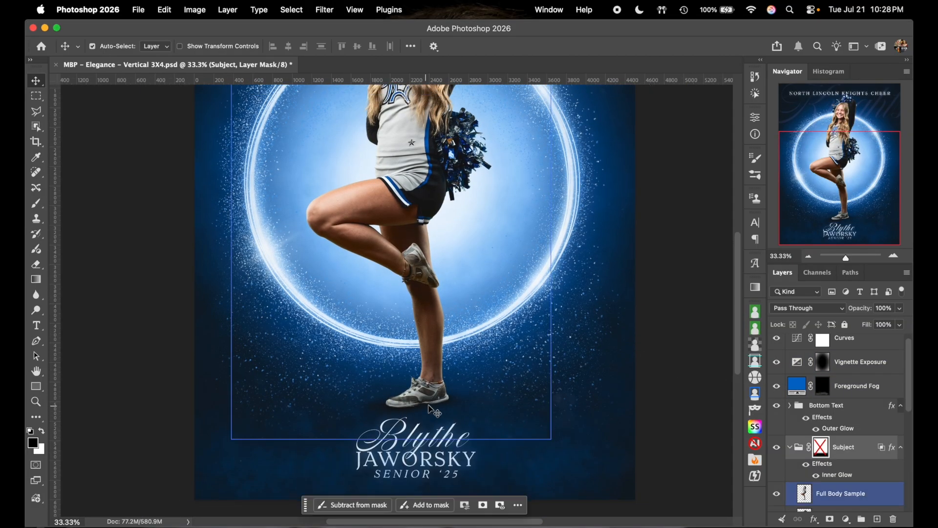
key(super+minus)
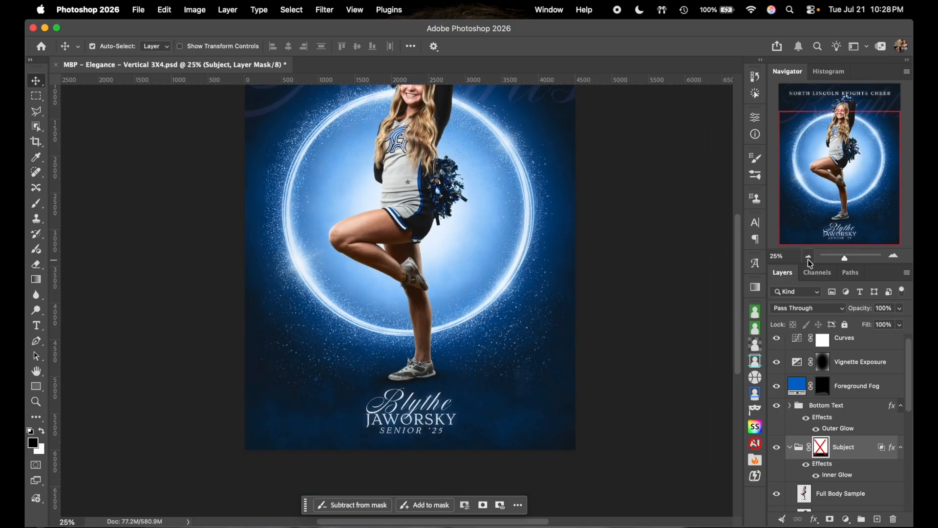
scroll(627, 303, up, 2)
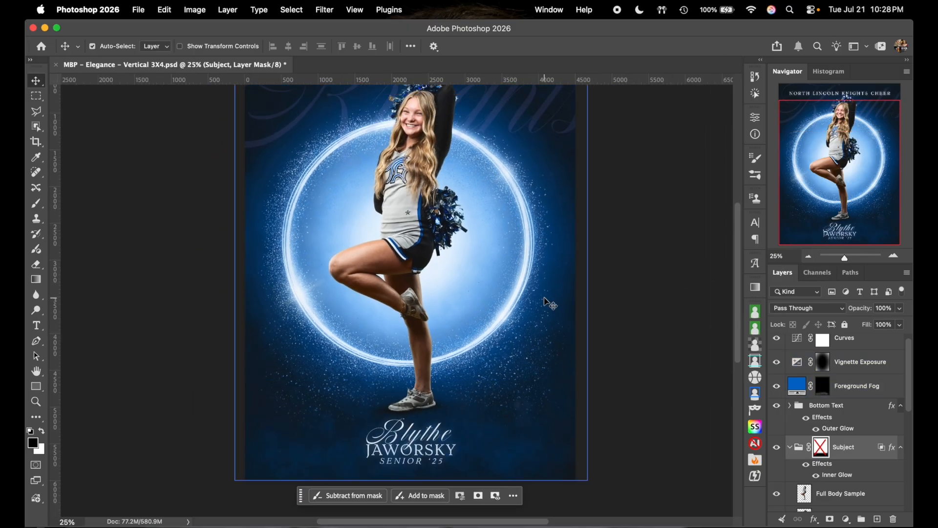
click(415, 240)
drag(416, 240, 503, 242)
- Turn on CMYK proof colours and scale the full-body cheerleader down to about 91%, feet fixed
click(809, 256)
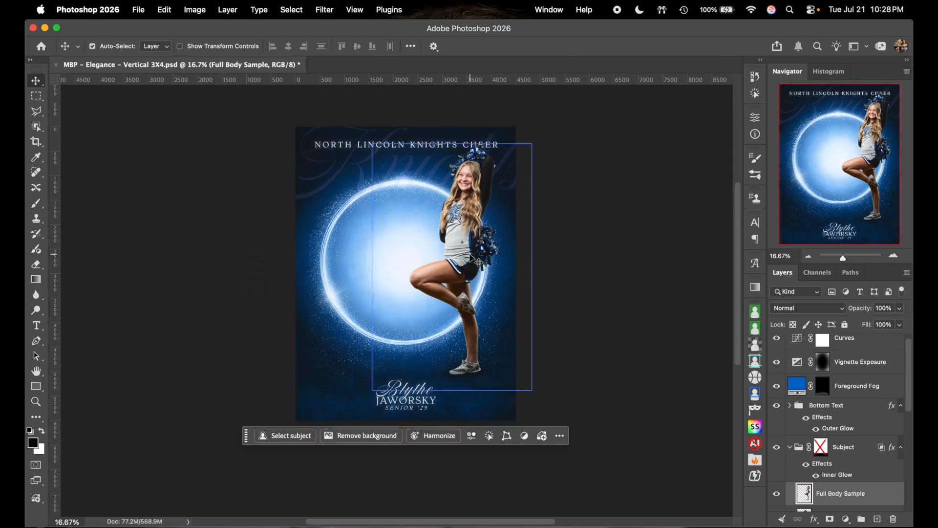
key(super+y)
key(super+t)
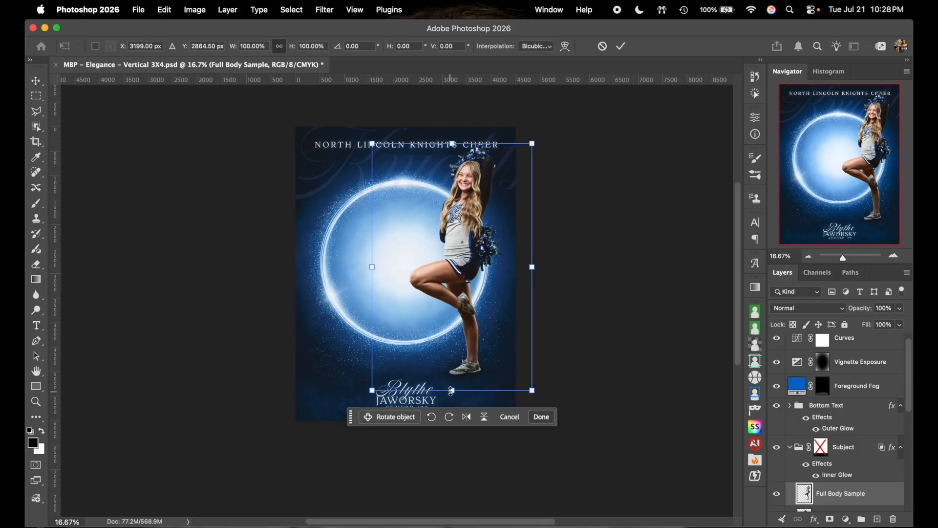
drag(453, 389, 454, 395)
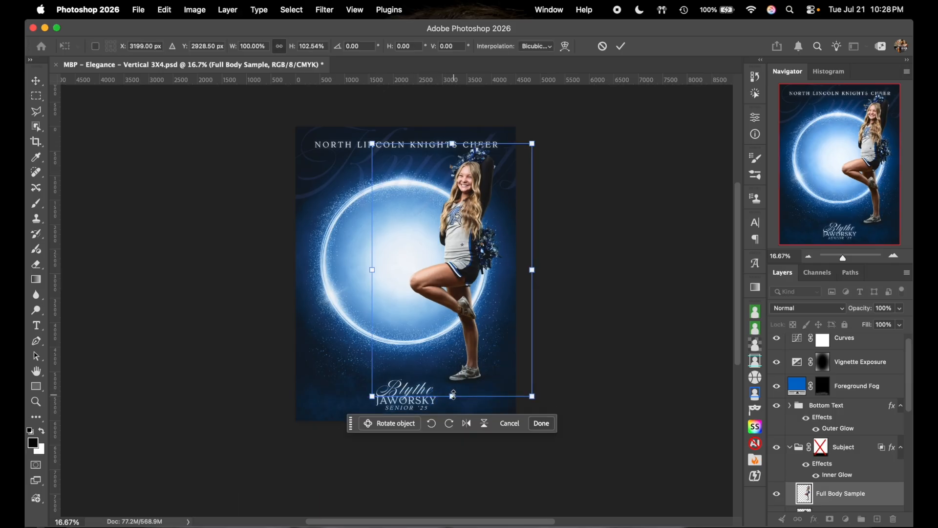
drag(454, 141, 452, 170)
double_click(476, 242)
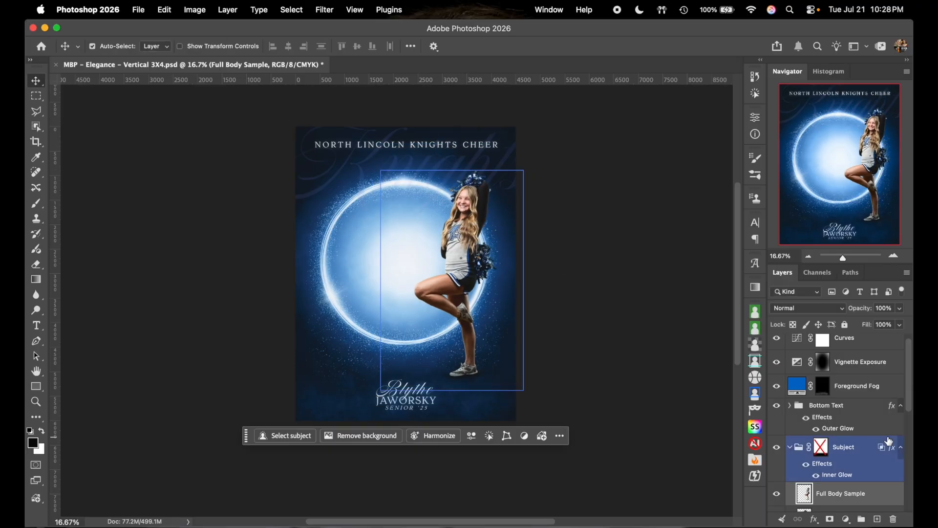
scroll(888, 442, down, 3)
- Show the jumping Sample cheerleader, shift it left, and enlarge it to about 120%
click(777, 453)
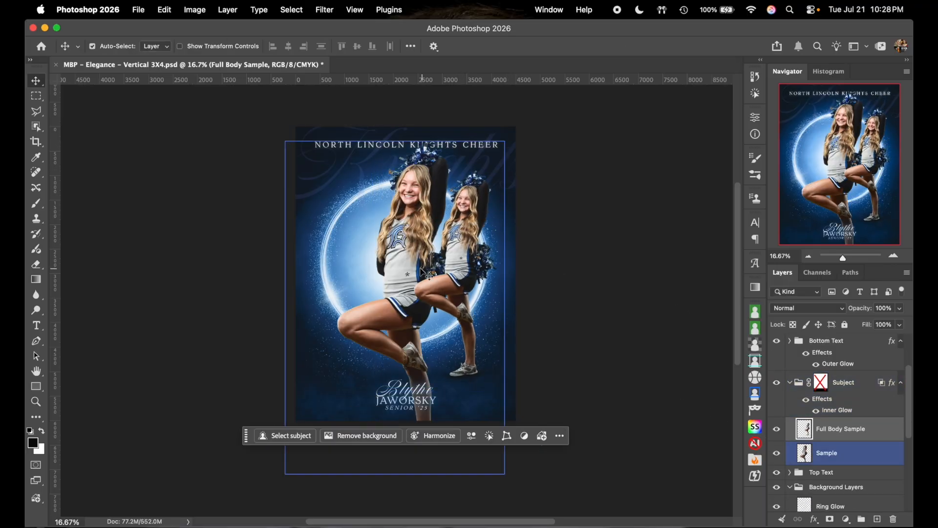
drag(413, 270, 394, 271)
key(super+t)
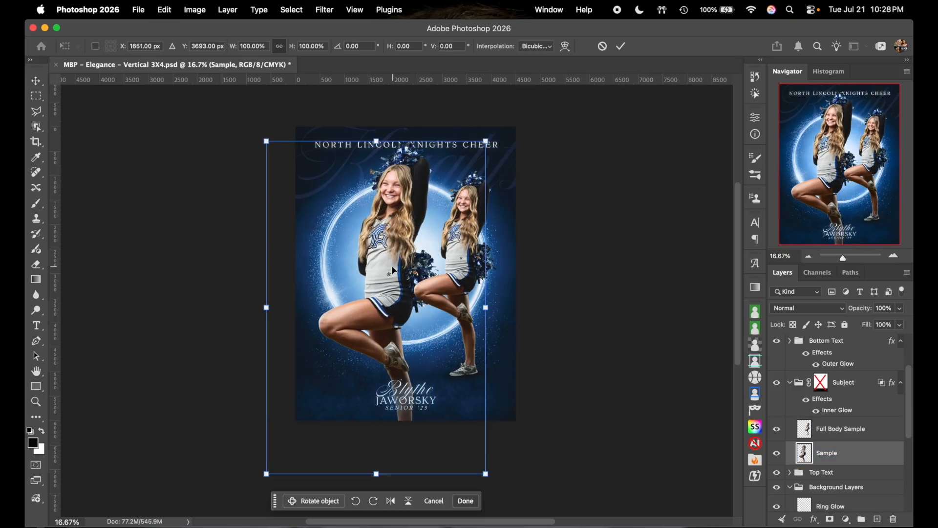
scroll(381, 318, down, 5)
drag(370, 403, 364, 470)
scroll(359, 397, up, 3)
drag(373, 303, 362, 301)
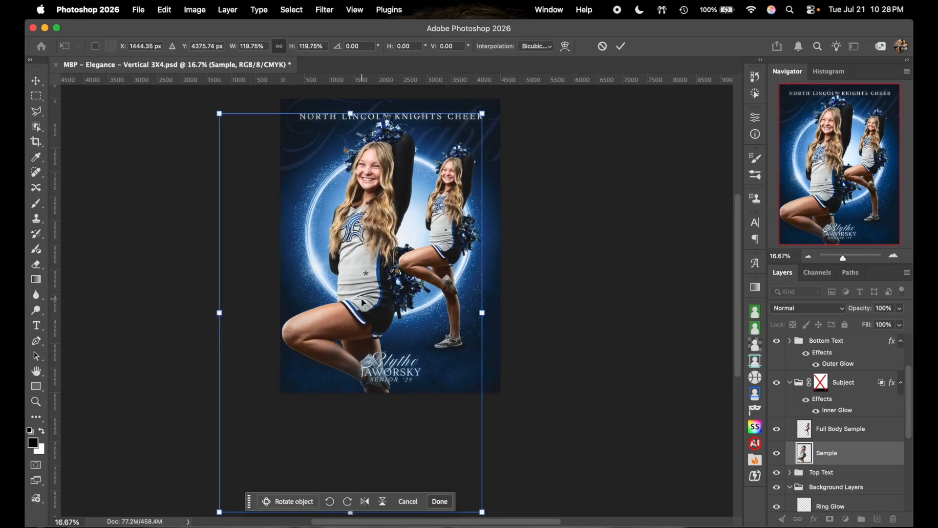
click(824, 389)
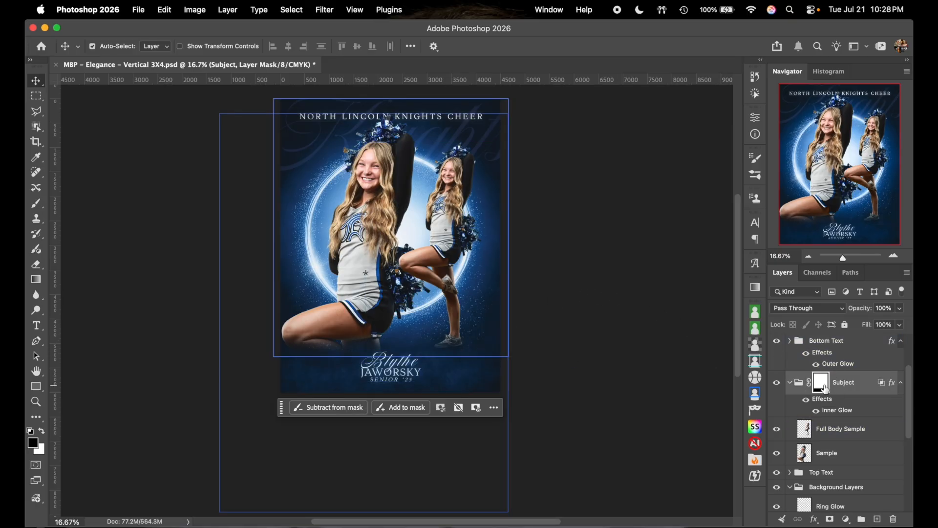
- Paint over the shoe on the Subject mask with a smaller brush, then undo the strokes
key(b)
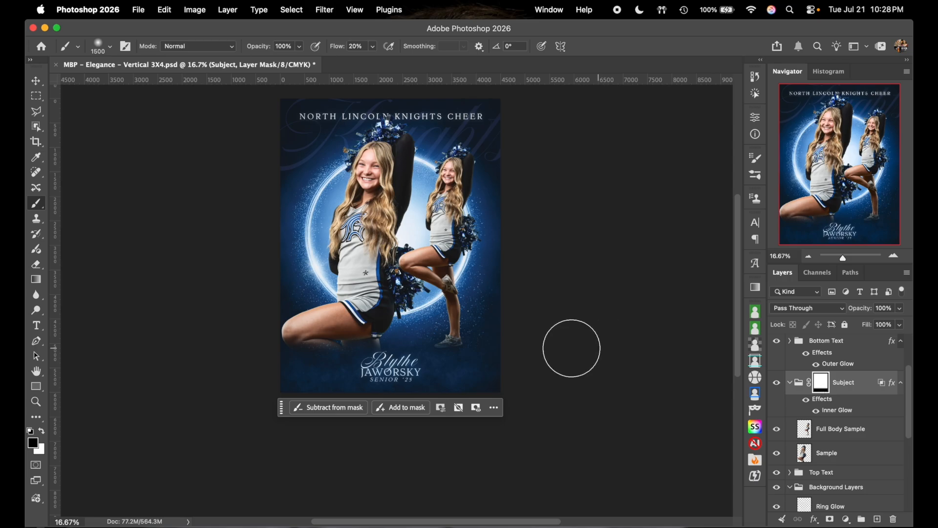
key(bracketleft)
key(bracketleft)
key(bracketleft)
mouse_move(462, 350)
mouse_down()
mouse_move(441, 350)
mouse_move(465, 350)
mouse_up()
key(super+z)
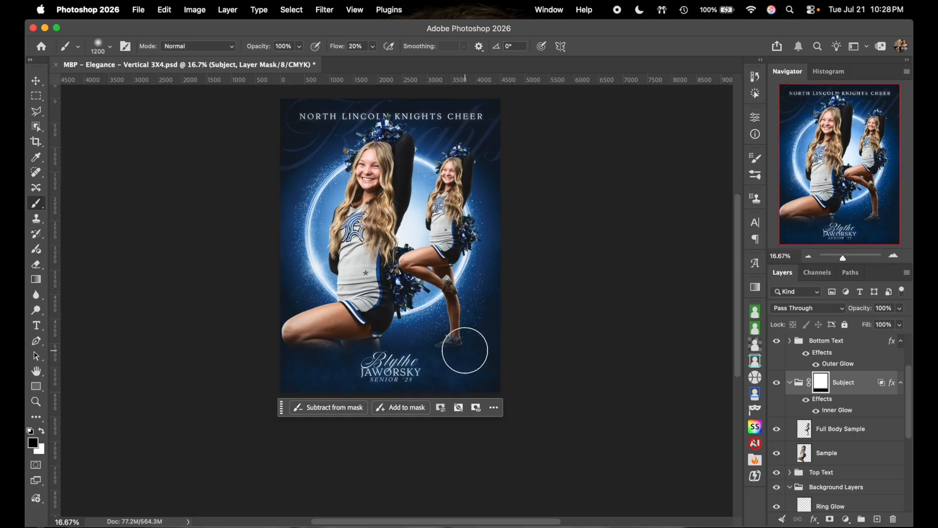
key(x)
click(458, 349)
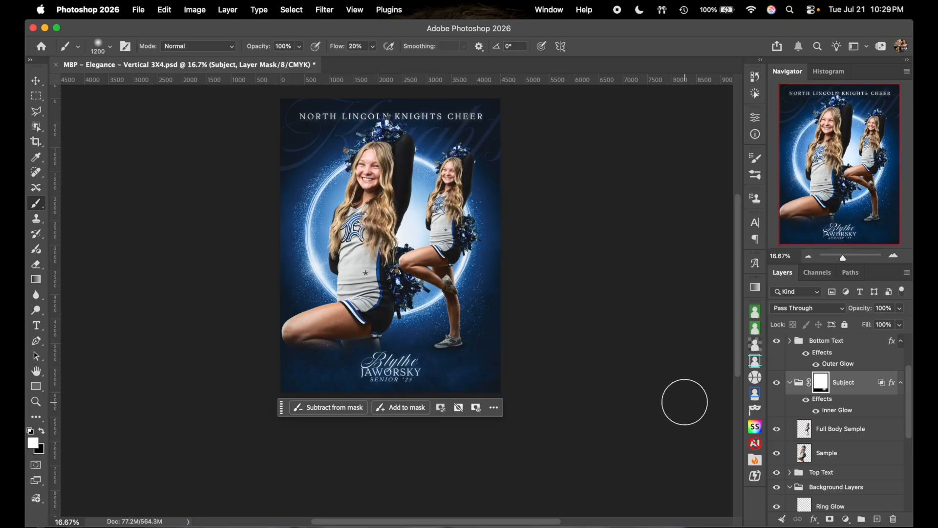
key(super+z)
key(super+z)
key(super+z)
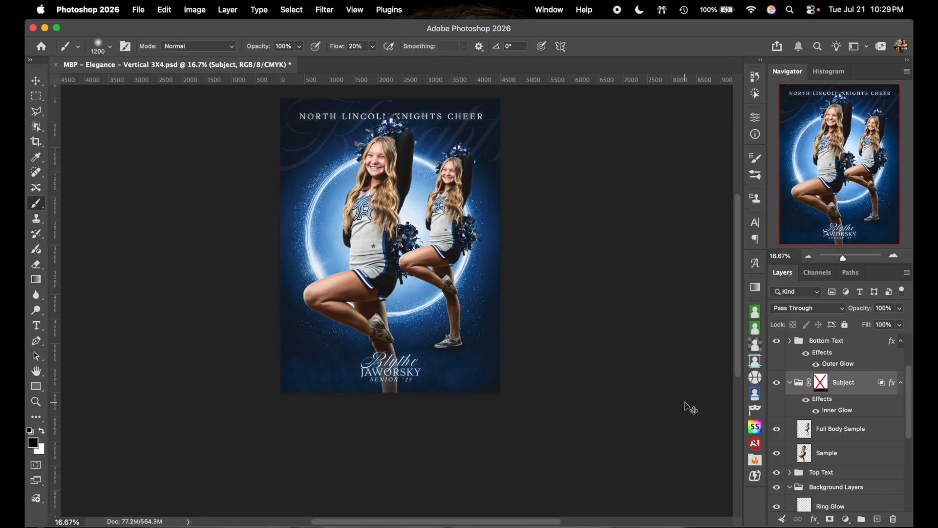
- Undo three edits, hide Full Body Sample and show the larger Sample cheerleader
key(super+z)
key(super+z)
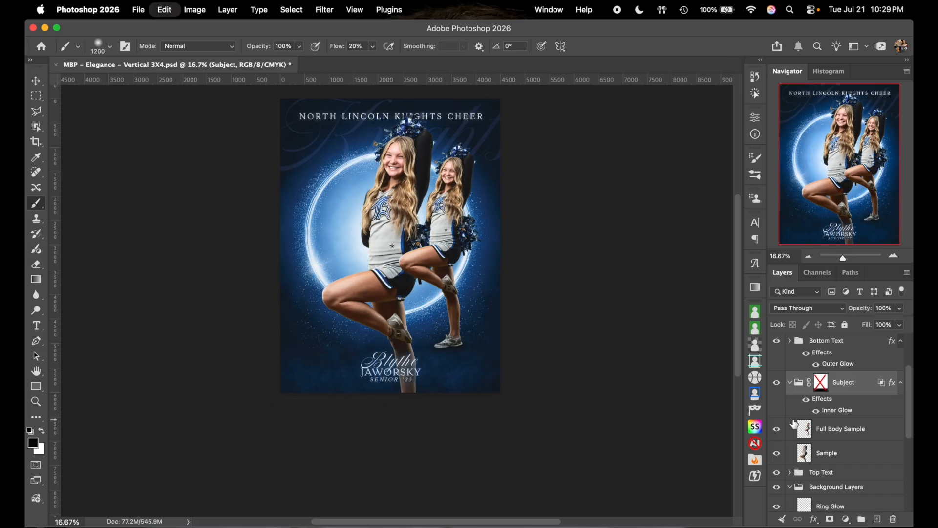
key(super+z)
key(super+z)
key(super+z)
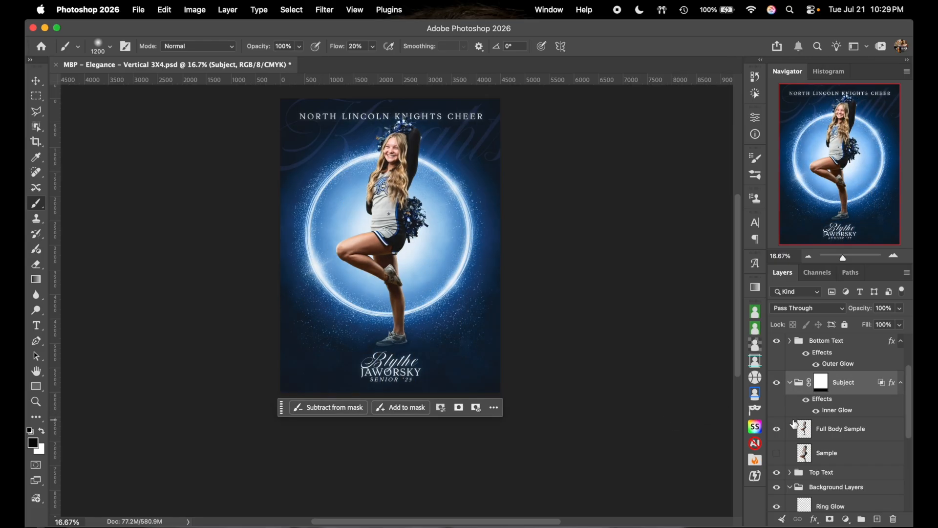
key(super+z)
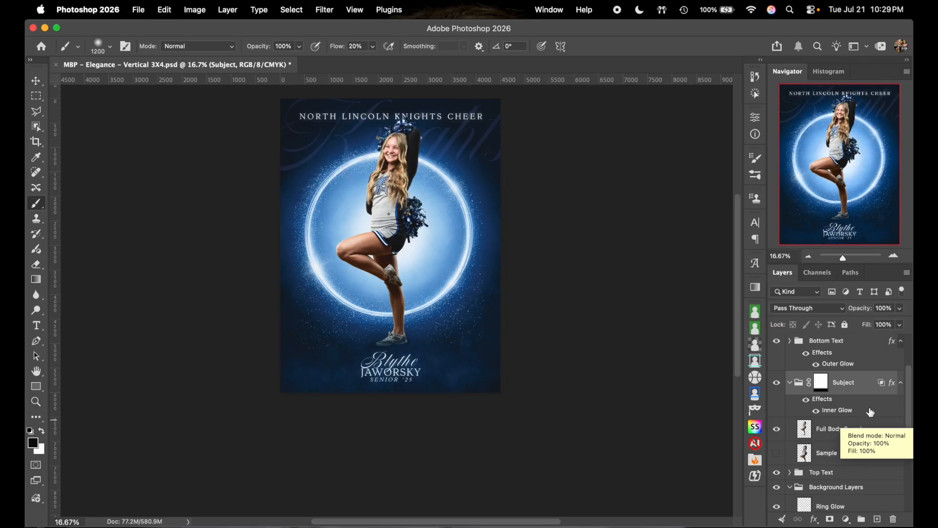
click(777, 428)
click(776, 453)
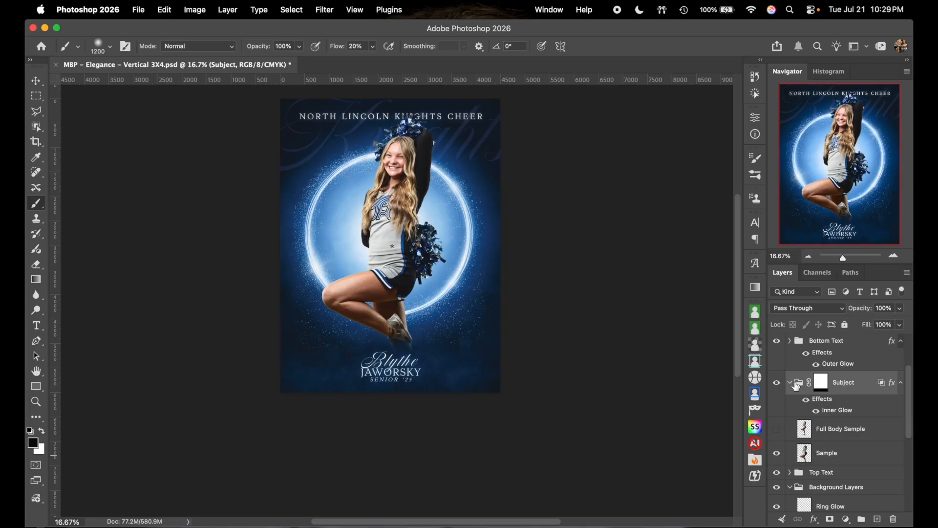
- Collapse the Subject group, pick the Move tool and select the Sample cheerleader layer
click(795, 383)
scroll(833, 386, up, 3)
click(861, 346)
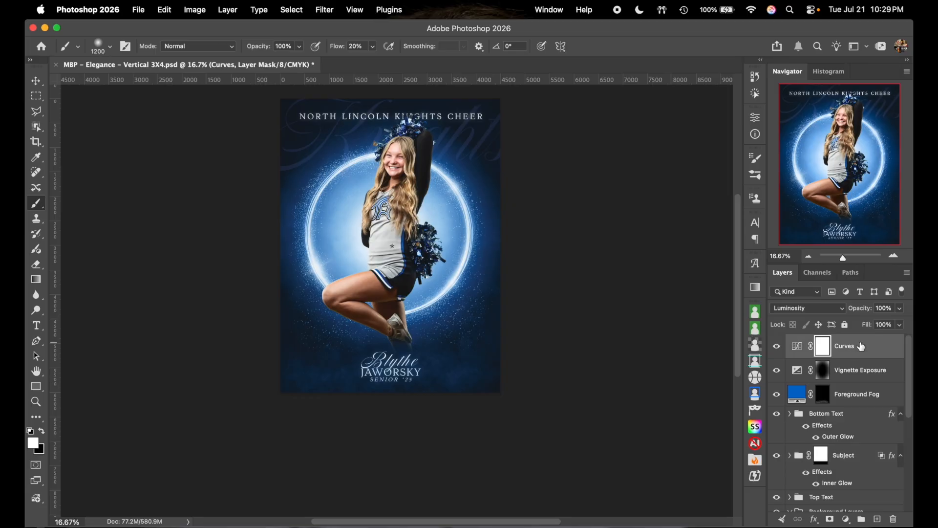
scroll(606, 268, up, 3)
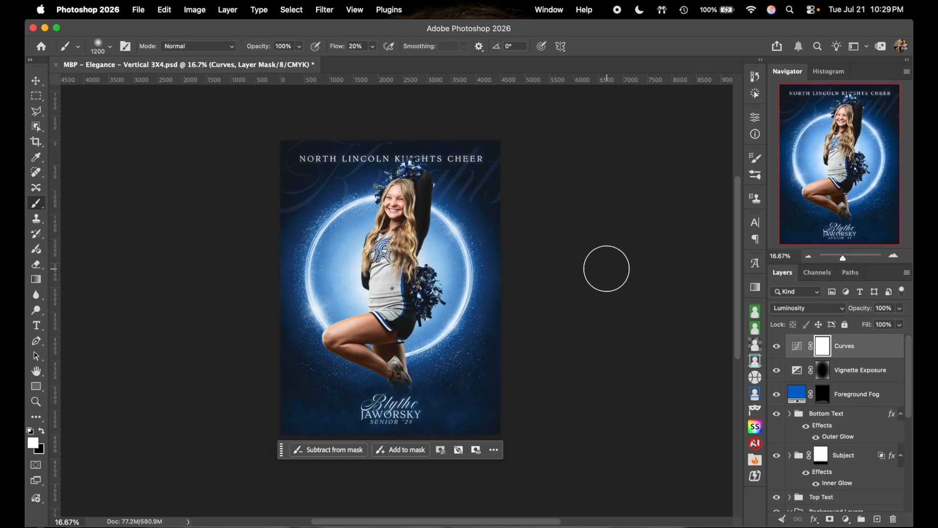
click(36, 80)
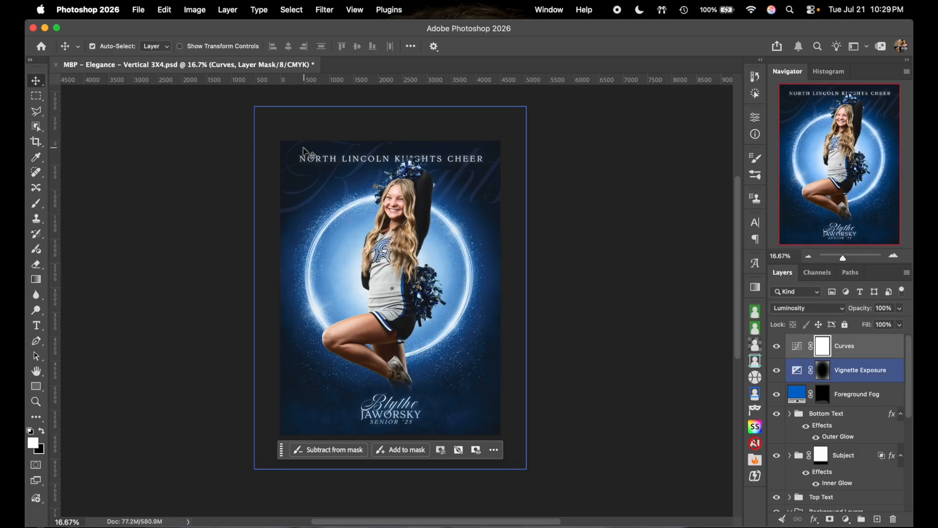
click(404, 267)
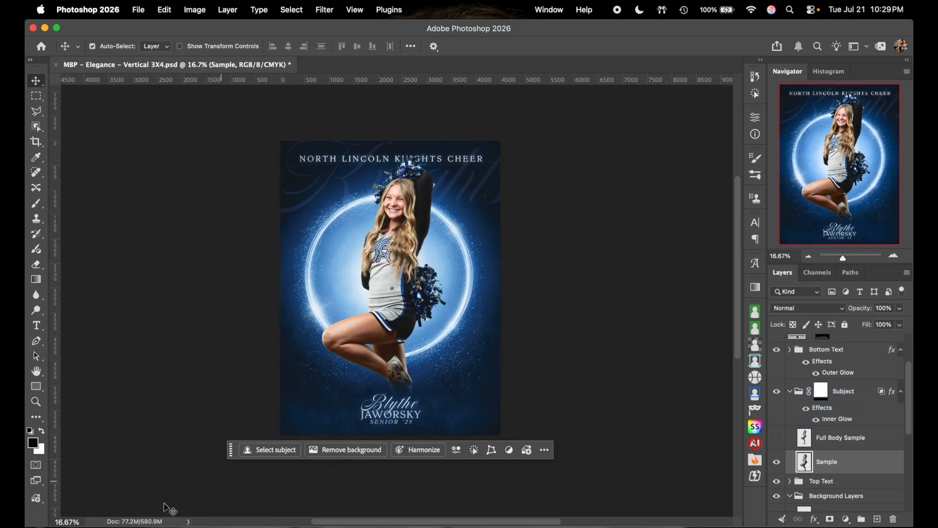
click(77, 522)
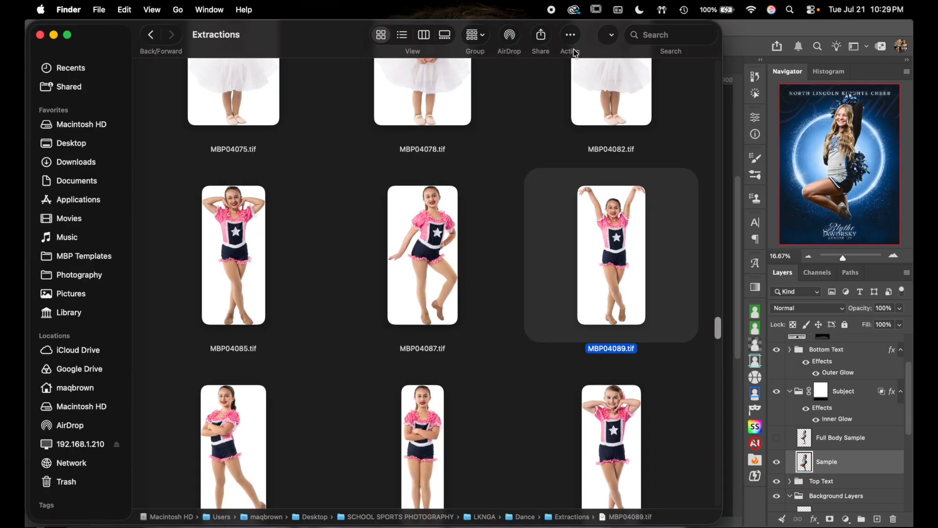
- Drag MBP04089.tif from Finder into the poster, then cancel the placement
drag(593, 35, 127, 118)
drag(176, 325, 404, 236)
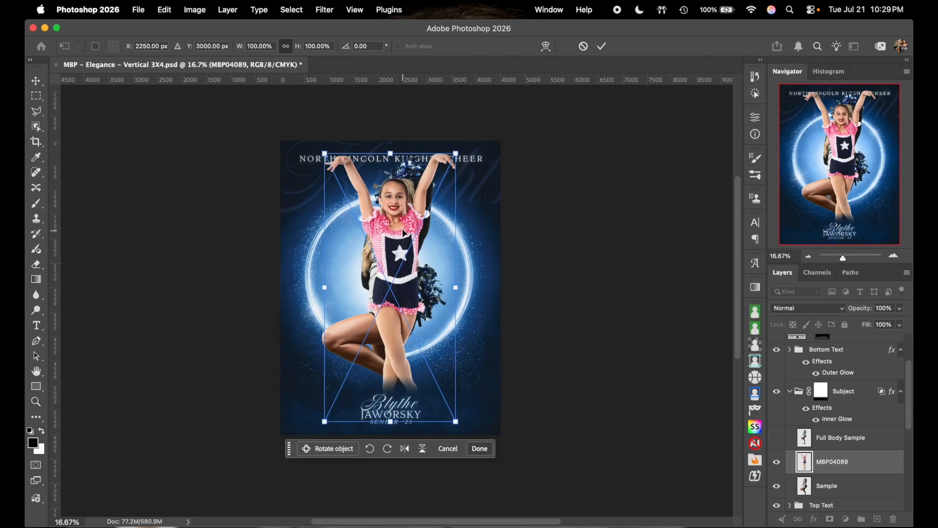
drag(392, 153, 394, 164)
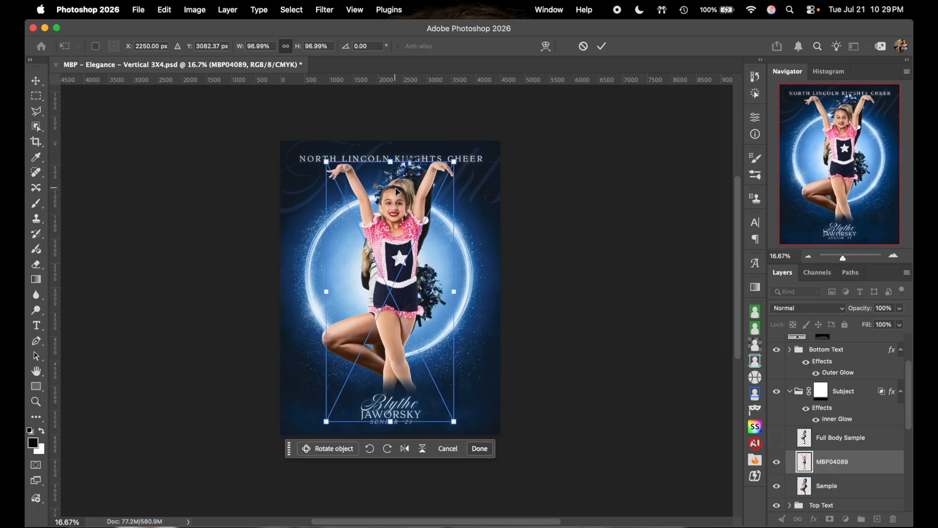
click(583, 46)
- Drag MBP04087.tif from the Extractions folder onto the poster canvas instead
click(108, 500)
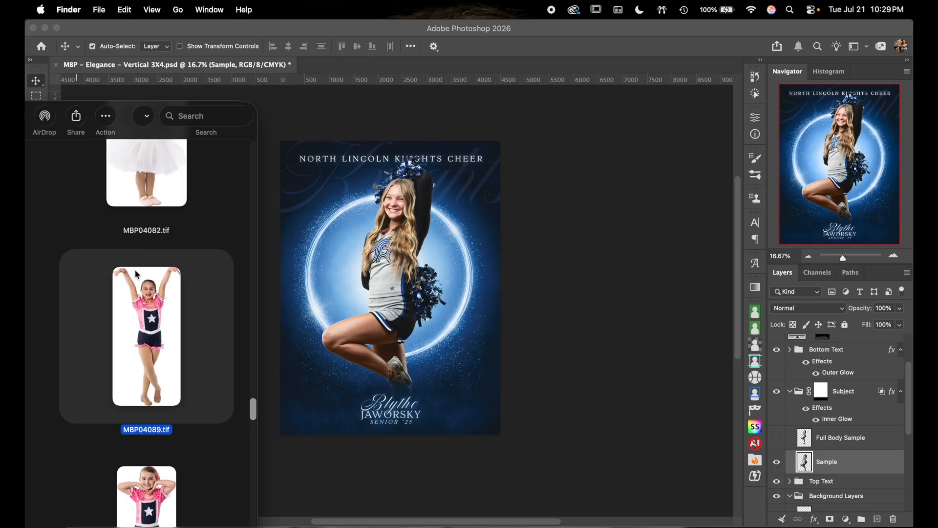
double_click(127, 117)
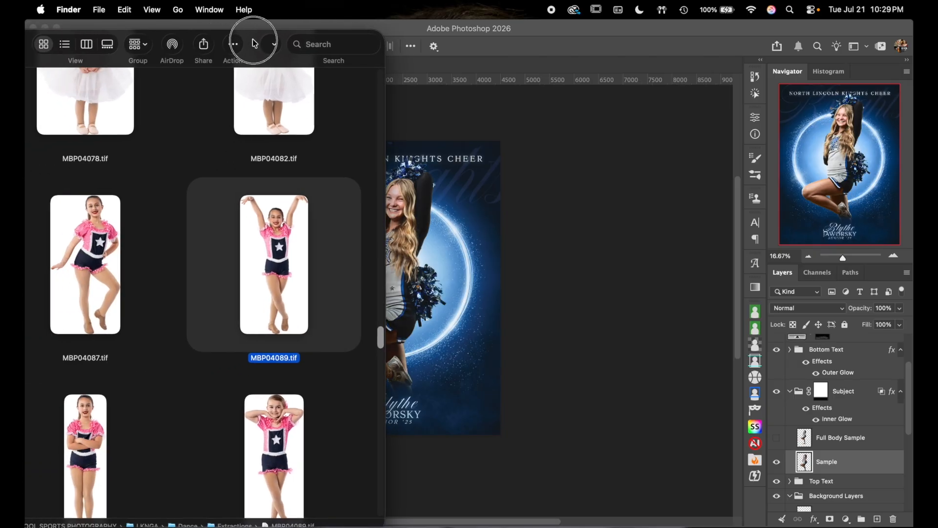
click(125, 249)
drag(125, 249, 409, 217)
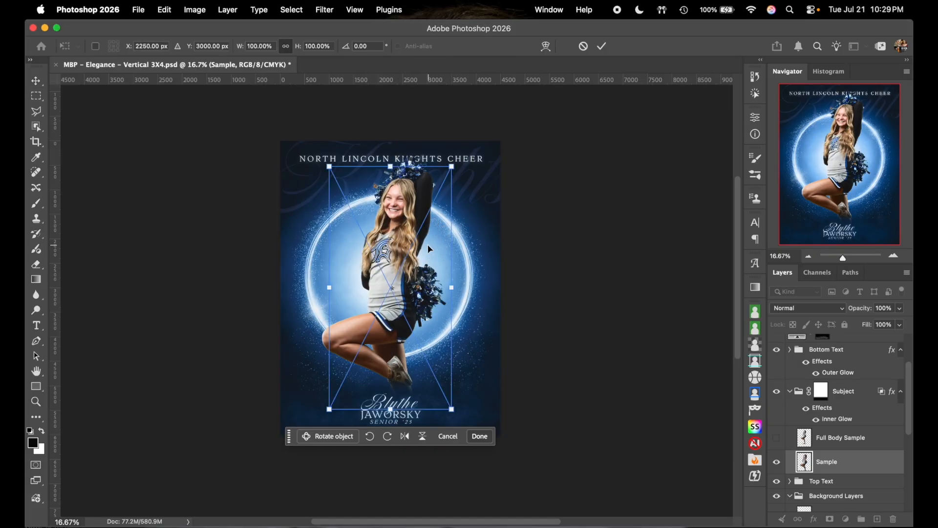
- Scale and move the placed MBP04087 dancer photo over the glowing ring, then commit
drag(453, 281, 409, 311)
drag(404, 258, 404, 258)
drag(293, 488, 306, 462)
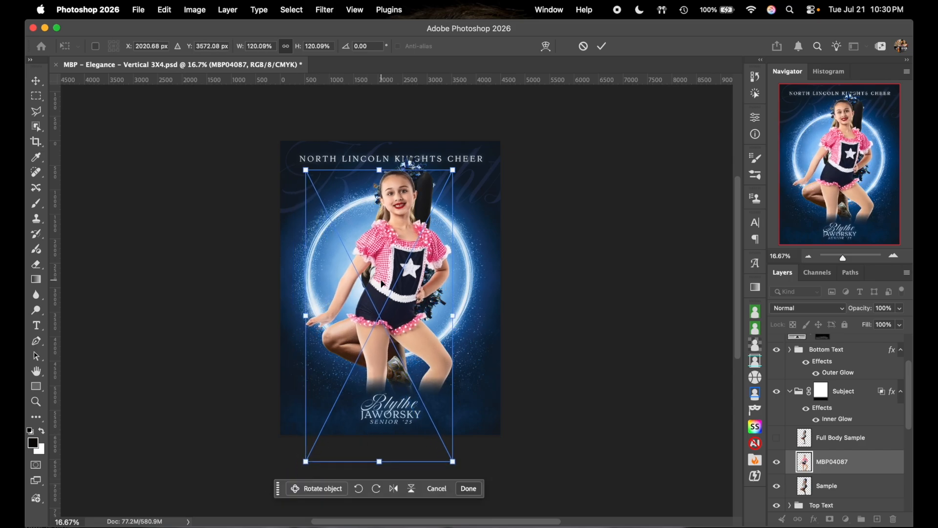
drag(382, 283, 318, 473)
drag(342, 376, 408, 189)
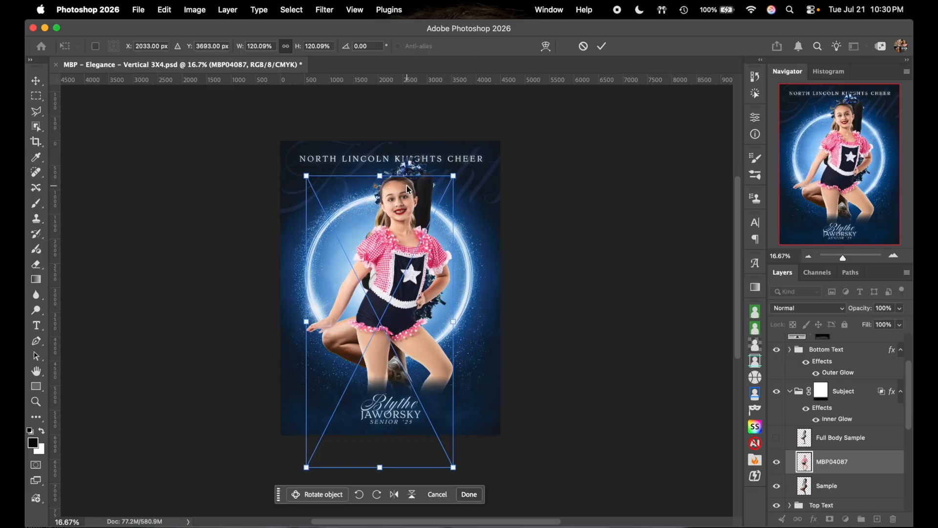
key(Return)
- Hide the old Sample cheerleader layer
scroll(831, 430, down, 2)
click(786, 450)
click(777, 449)
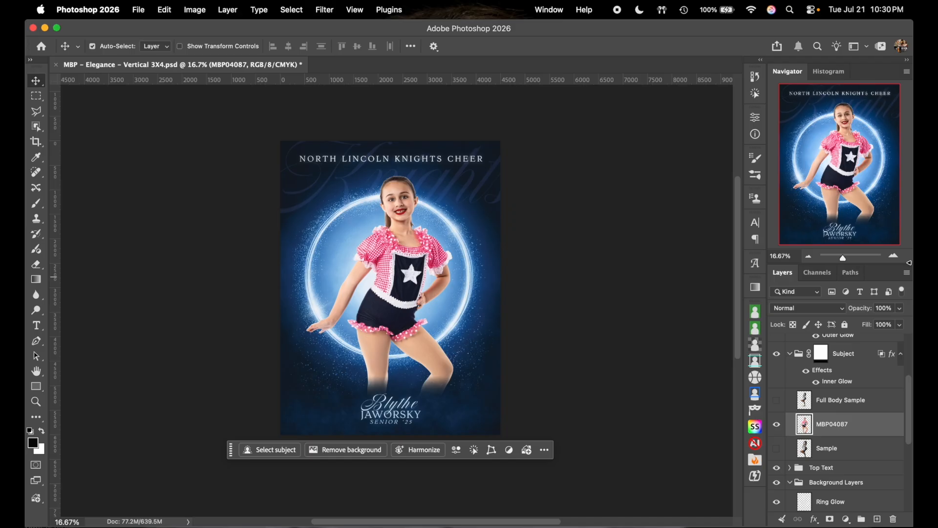
- Zoom in on the dancer and toggle the Subject group's inner glow off and on to compare
click(893, 256)
click(603, 226)
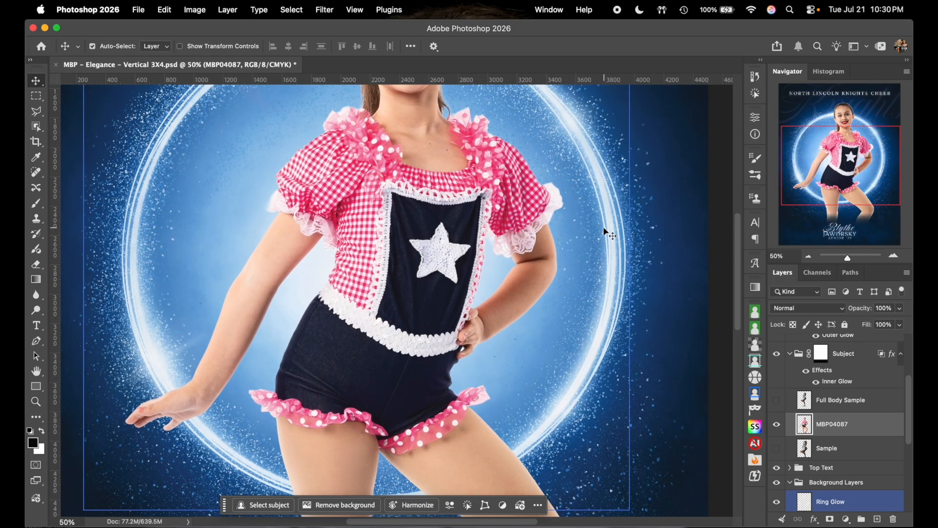
scroll(603, 227, up, 3)
click(815, 384)
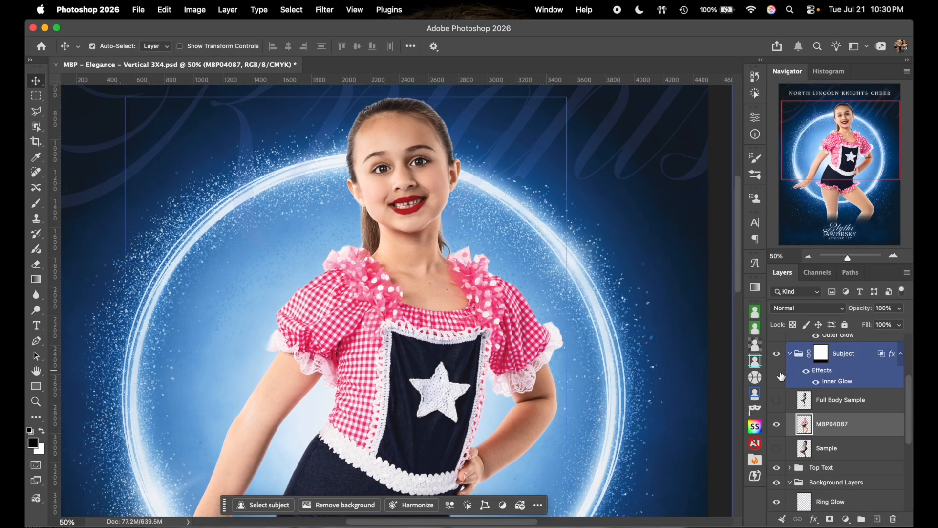
click(816, 383)
click(815, 384)
click(816, 383)
click(816, 383)
- Toggle the Subject group's glow effects off and on again to compare, then deselect
click(555, 275)
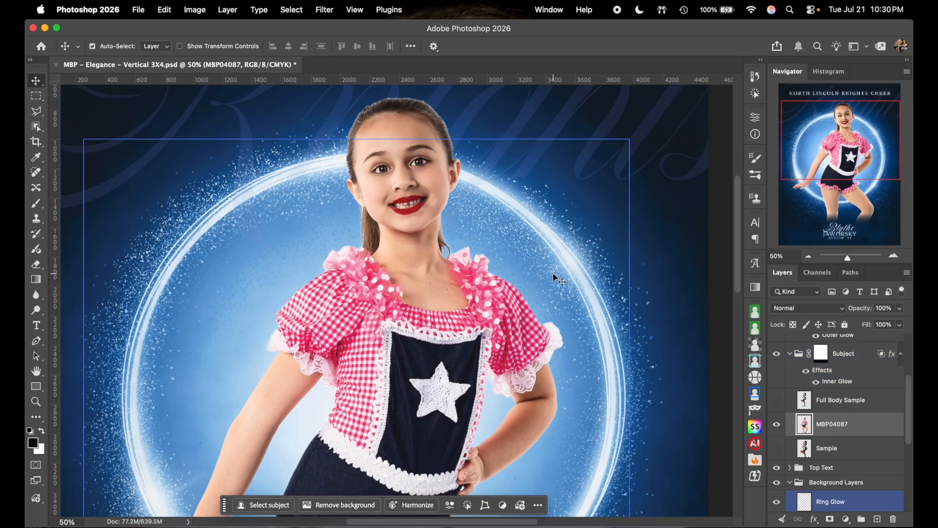
click(812, 370)
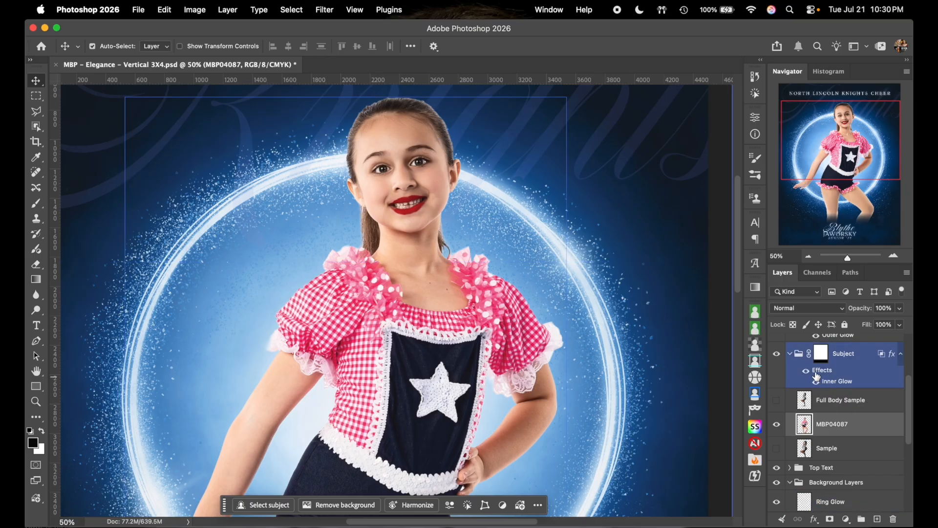
click(807, 372)
click(807, 372)
click(594, 337)
- Shrink the dancer photo to about 97% with Cmd+T and commit
scroll(594, 336, down, 5)
scroll(594, 336, left, 2)
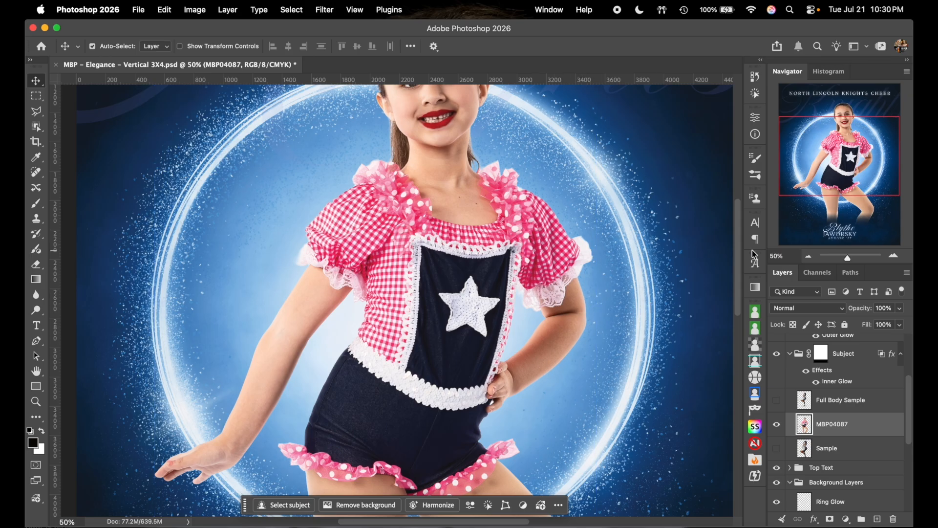
key(super+minus)
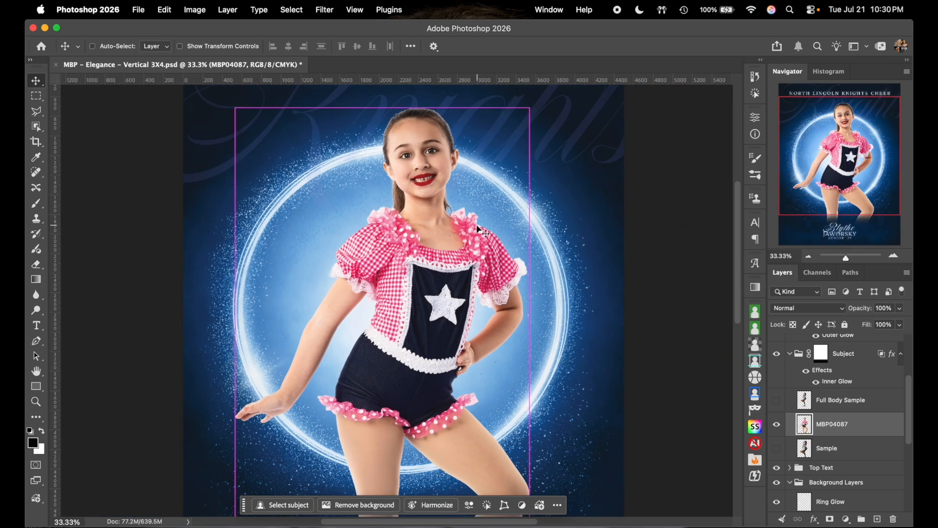
key(super+t)
drag(383, 109, 382, 136)
click(807, 256)
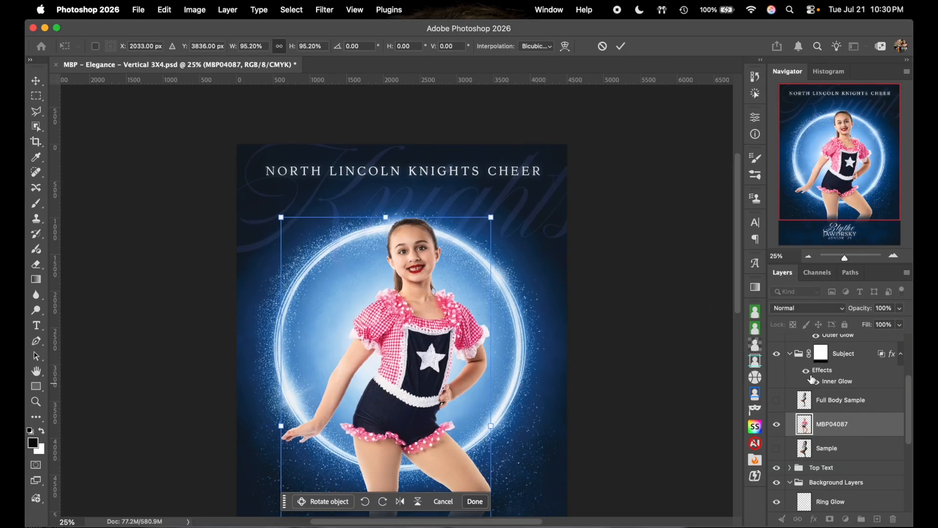
click(624, 47)
- Re-scale the dancer photo to about 106%, then settle on about 105%
key(super+t)
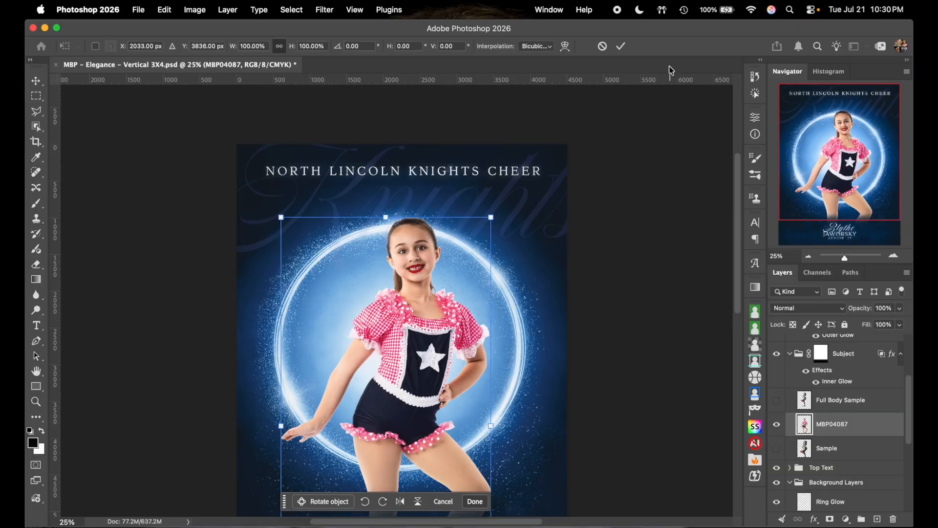
drag(386, 217, 386, 194)
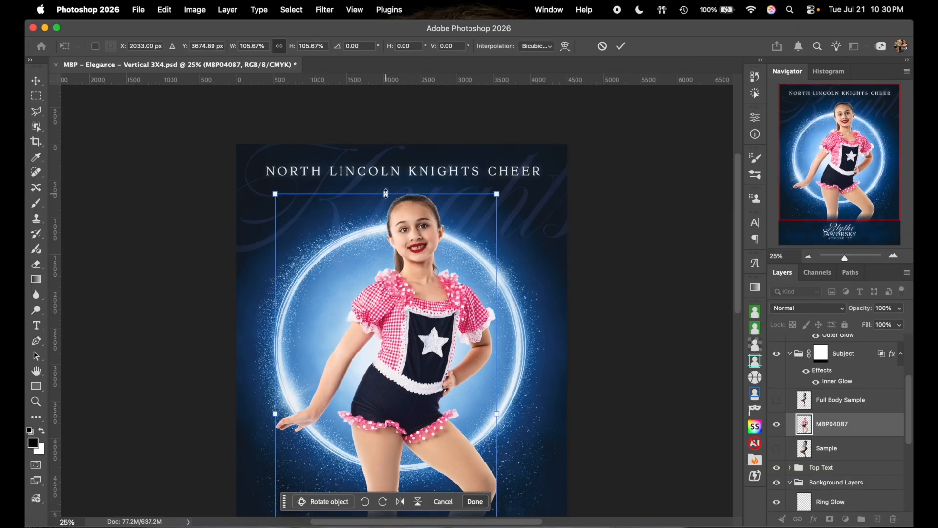
click(621, 46)
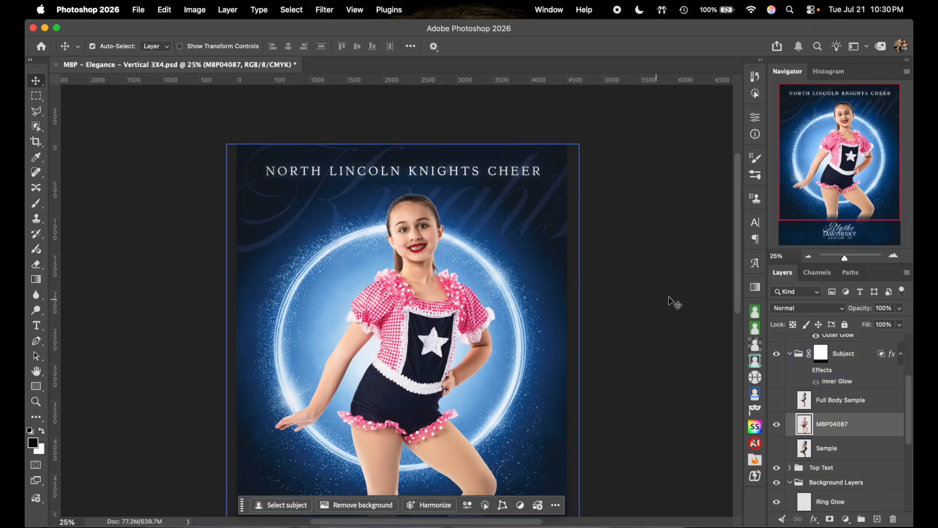
key(super+minus)
scroll(635, 316, down, 3)
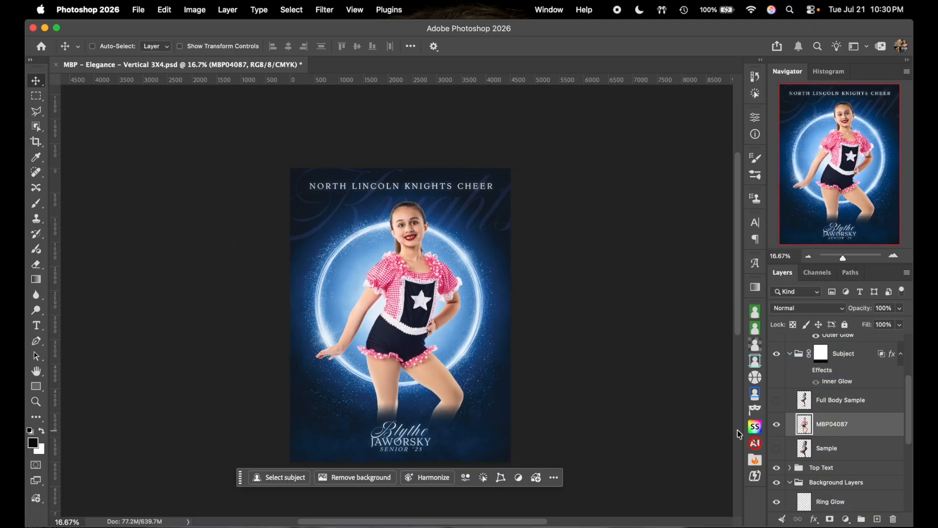
key(super+t)
scroll(466, 372, down, 6)
drag(463, 413, 467, 430)
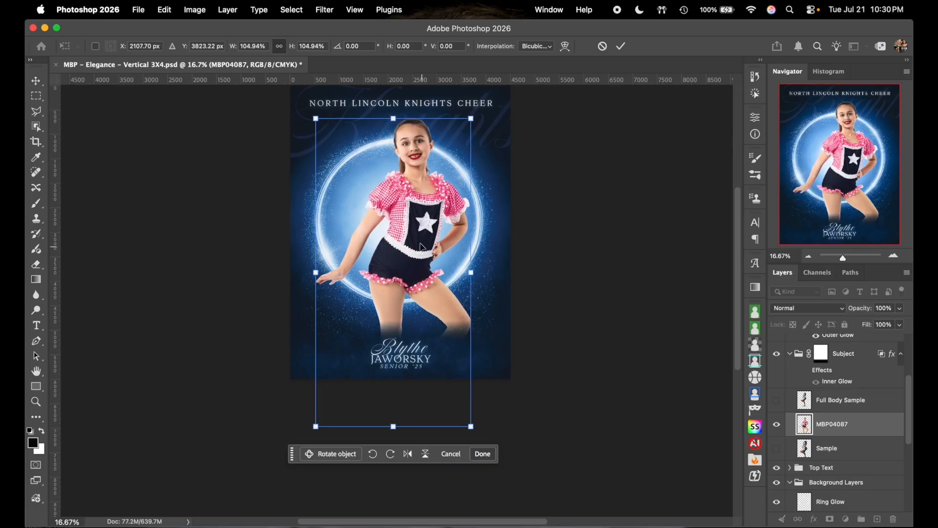
click(621, 46)
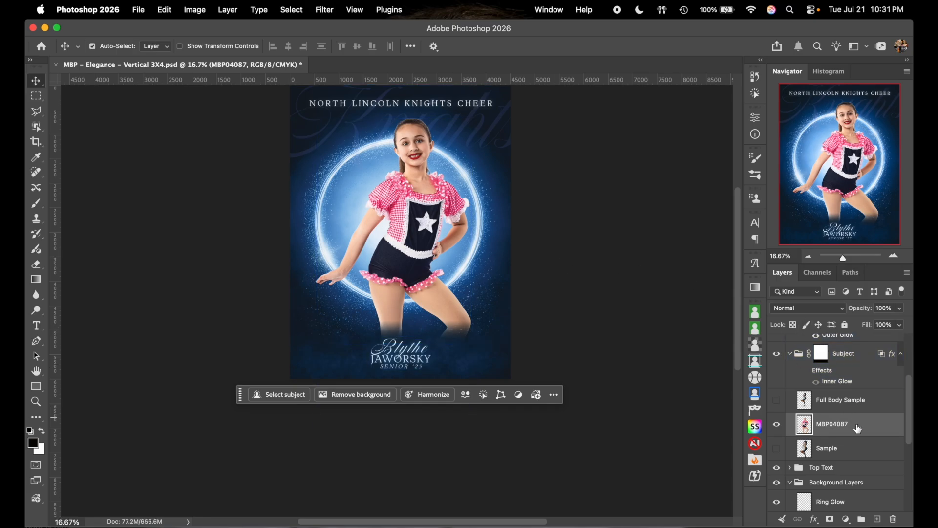
- Collapse the Subject group, hide Glitter Rings 1–2, Fog and Light Ring, then open the Gradient Background fill
click(830, 357)
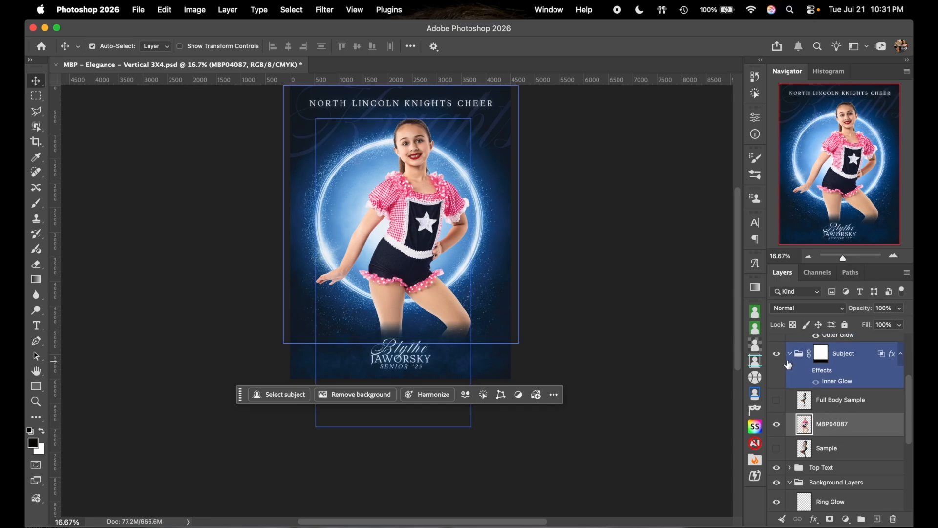
click(790, 353)
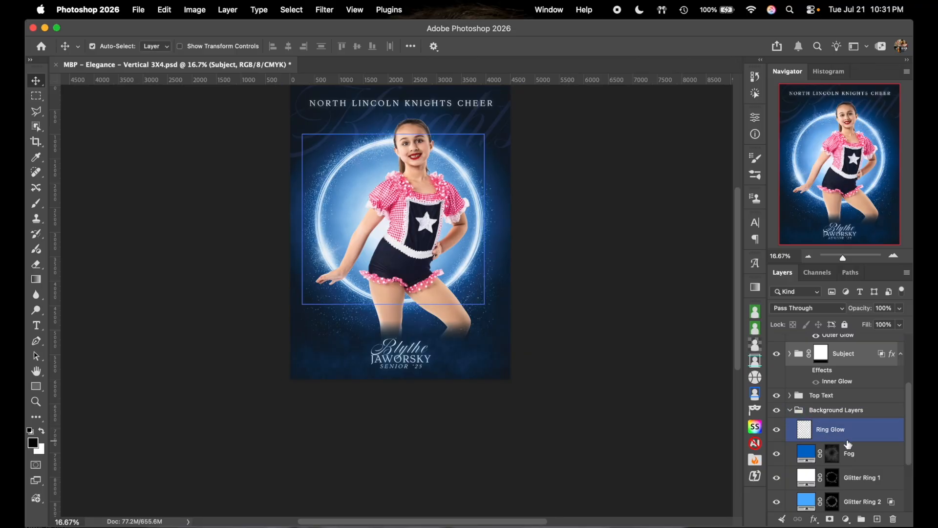
scroll(860, 430, down, 4)
drag(777, 409, 778, 343)
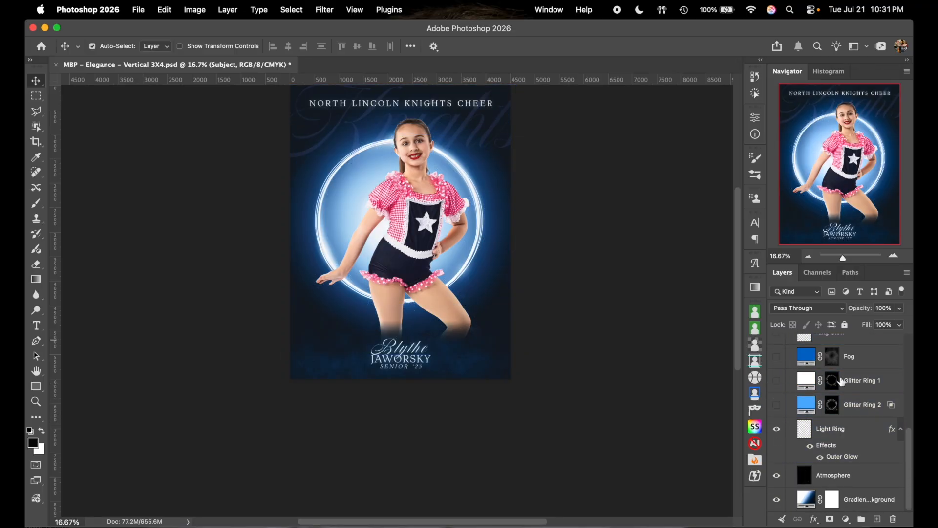
click(777, 428)
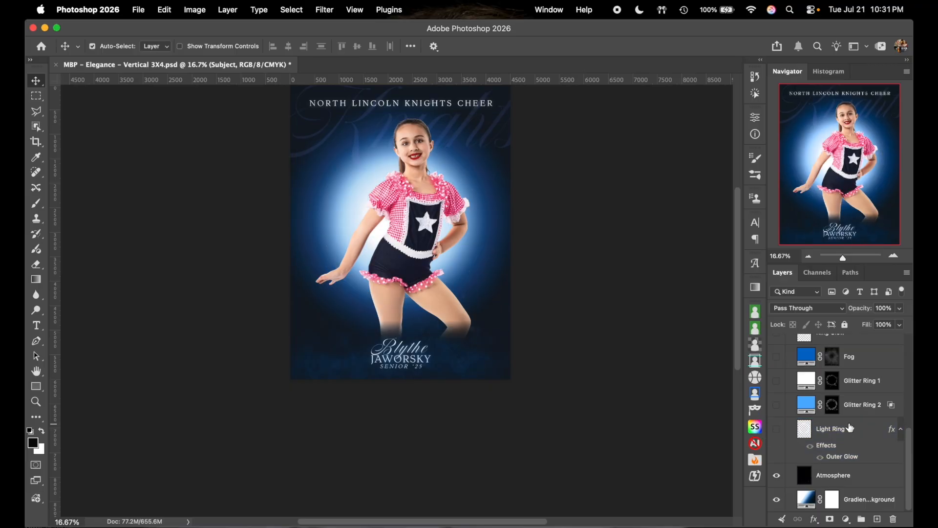
double_click(806, 499)
- Reopen the Gradient Background fill at 33.33% zoom and select the gradient's dark blue stop at location 73
scroll(424, 295, right, 3)
scroll(423, 295, up, 2)
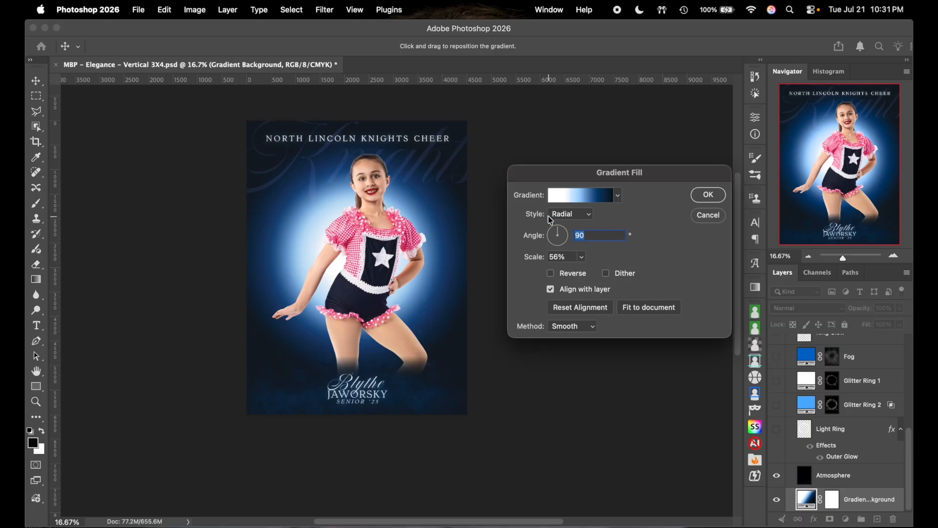
click(712, 216)
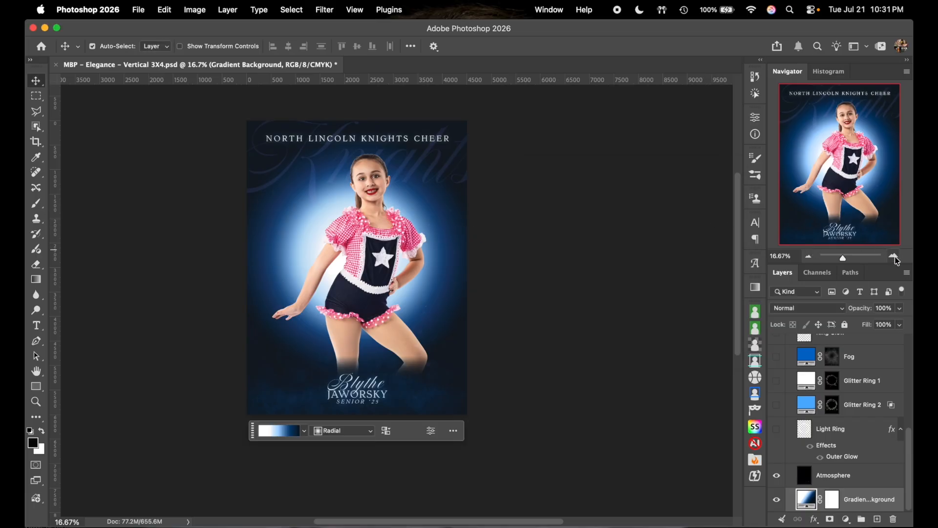
click(894, 256)
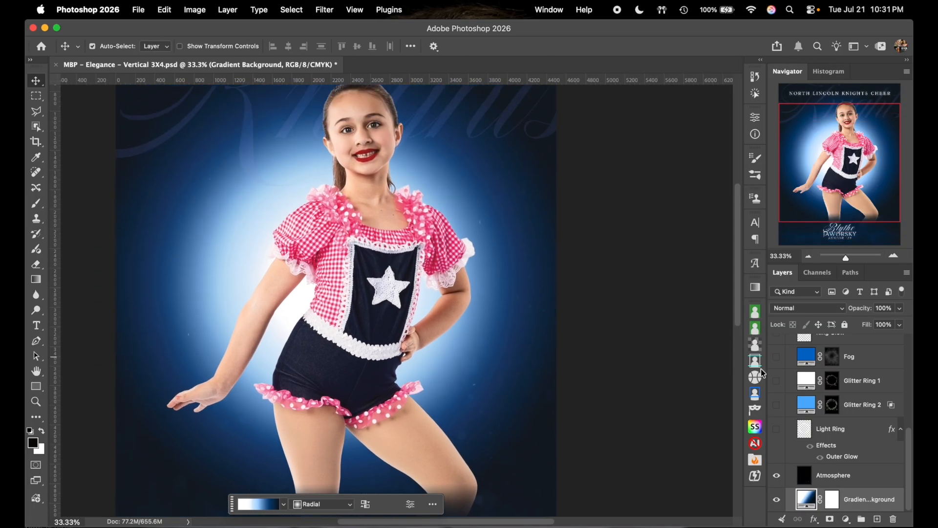
double_click(807, 499)
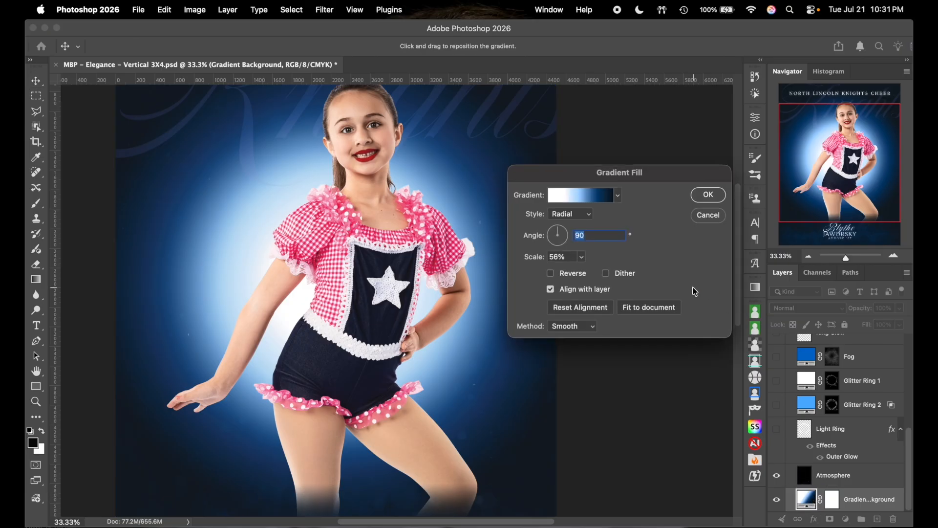
click(596, 198)
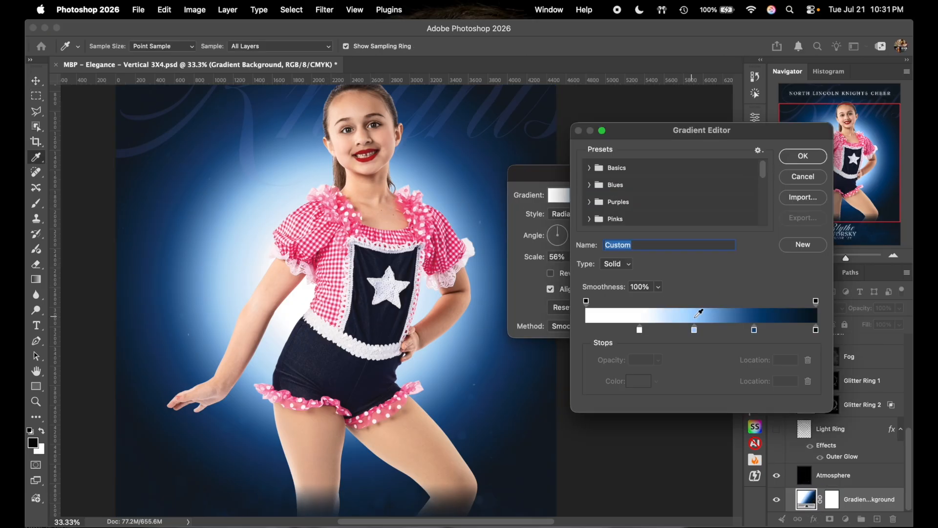
click(755, 331)
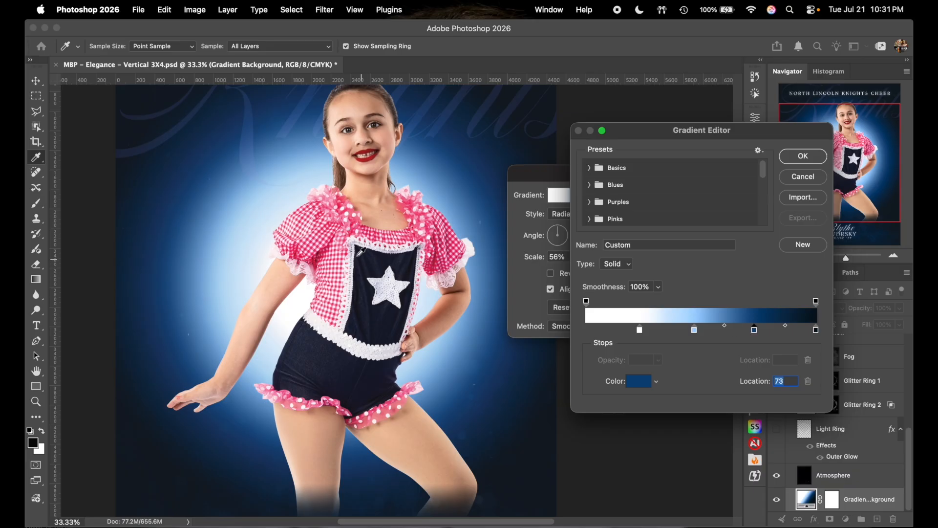
- Make the location-73 gradient stop a hot pink sampled from the dancer's dress
click(323, 207)
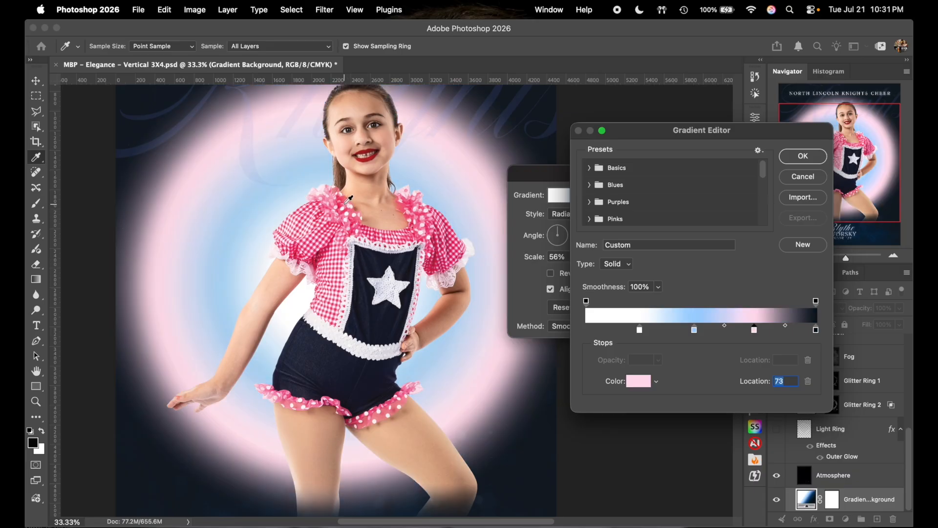
click(348, 200)
click(350, 204)
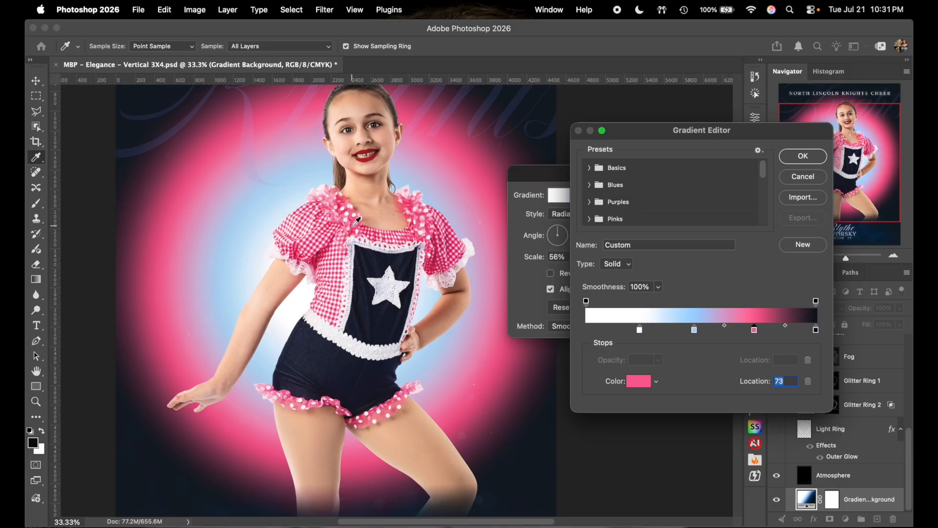
click(355, 219)
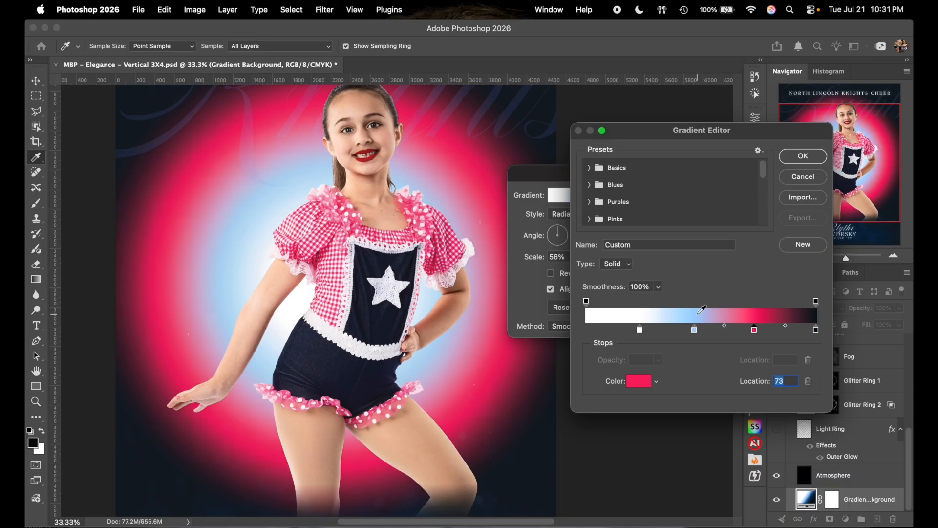
click(639, 381)
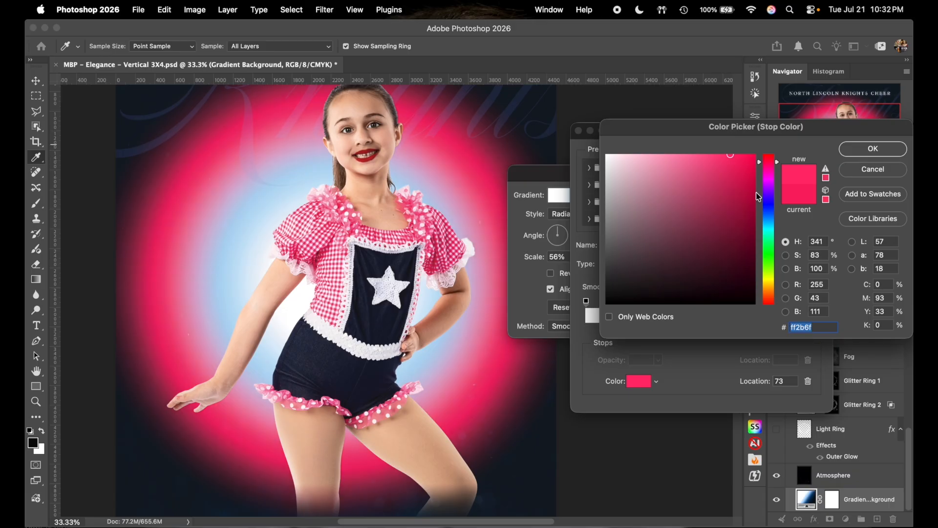
click(873, 149)
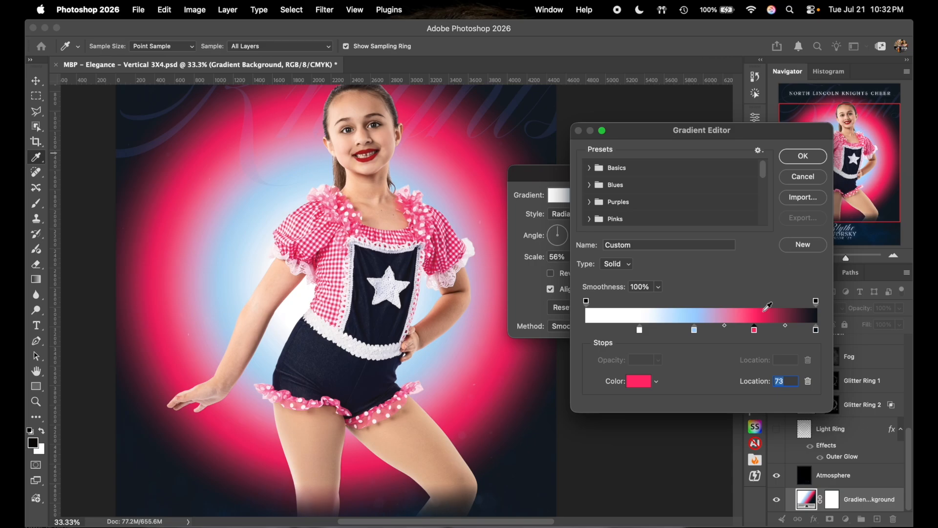
- Set the end stop at 100 to a near-black navy sampled from the costume and darkened
click(817, 331)
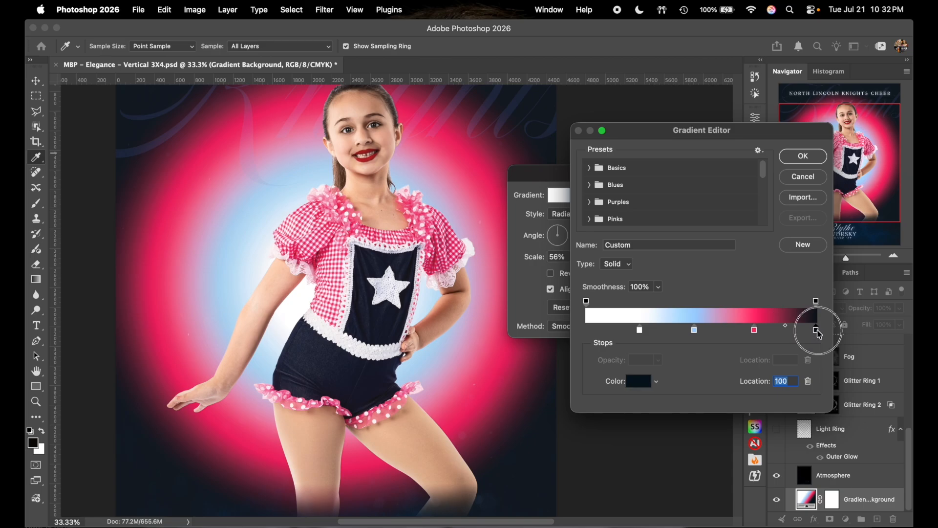
click(641, 383)
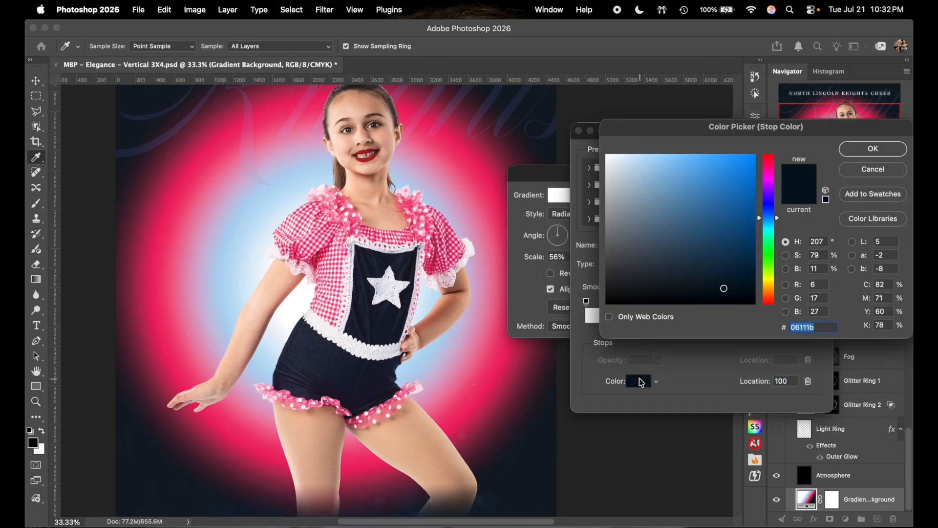
click(337, 361)
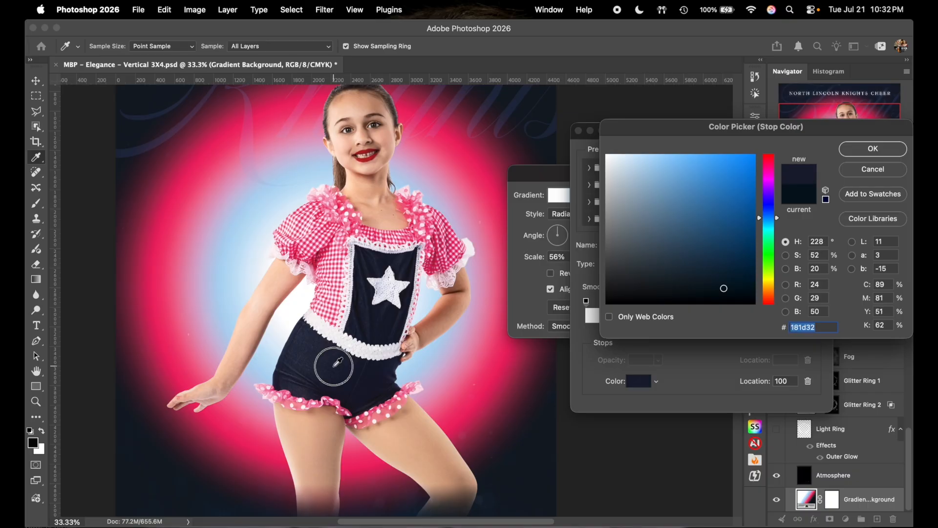
click(352, 372)
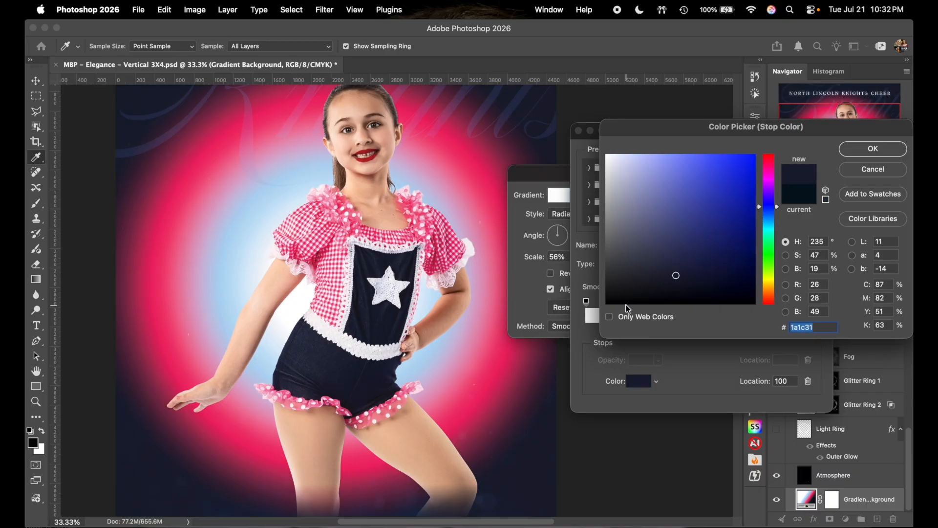
click(676, 289)
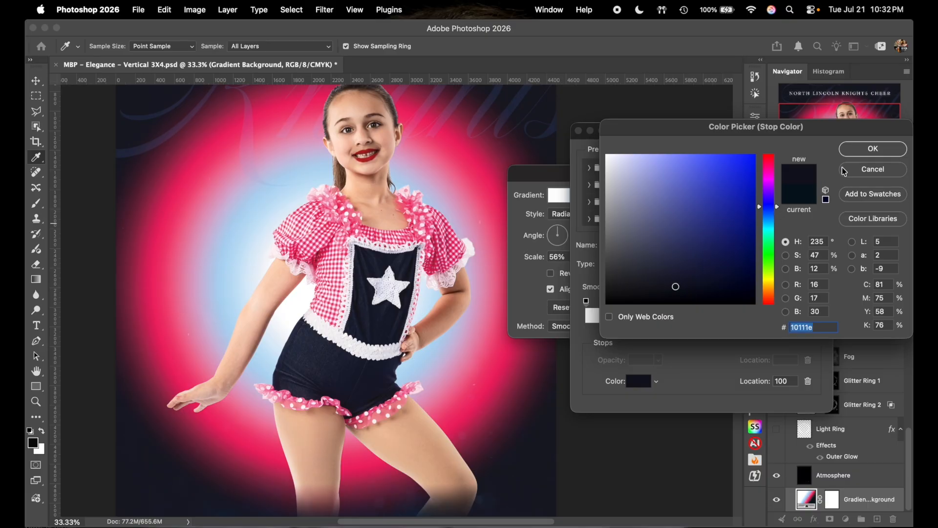
click(870, 152)
click(695, 330)
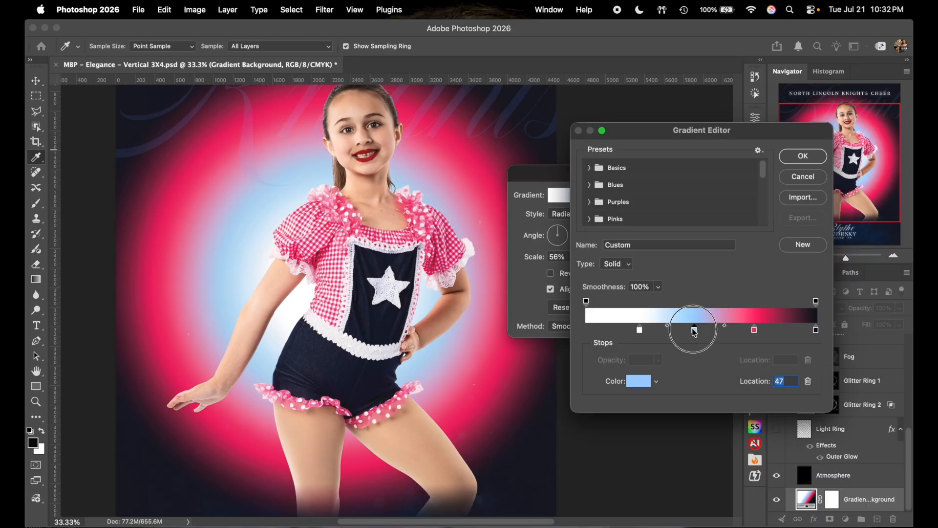
- Set the location-47 stop to a light pink ffb2cb
click(635, 382)
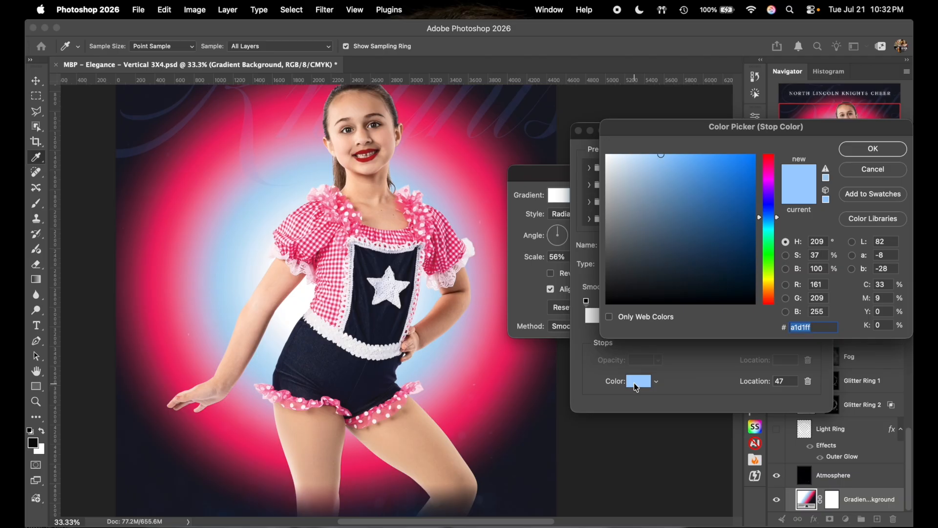
text(ff2b6f)
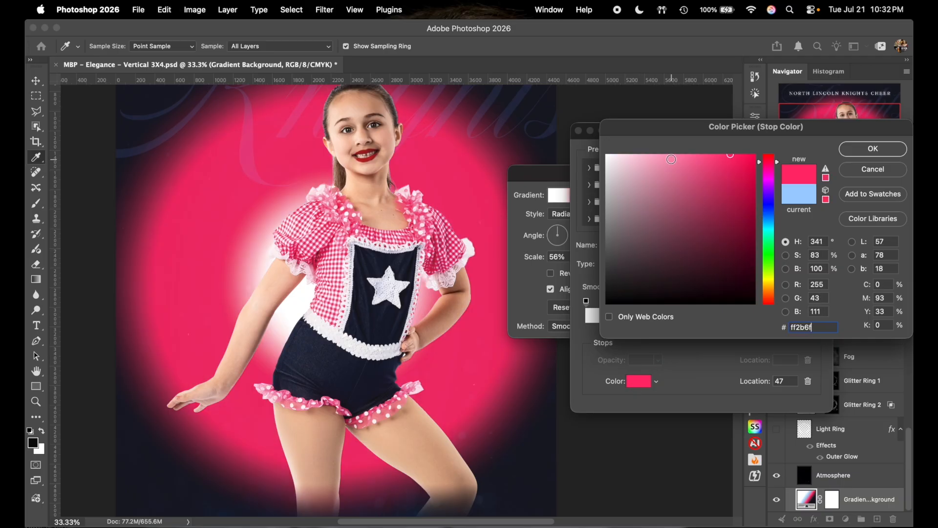
click(662, 154)
click(651, 155)
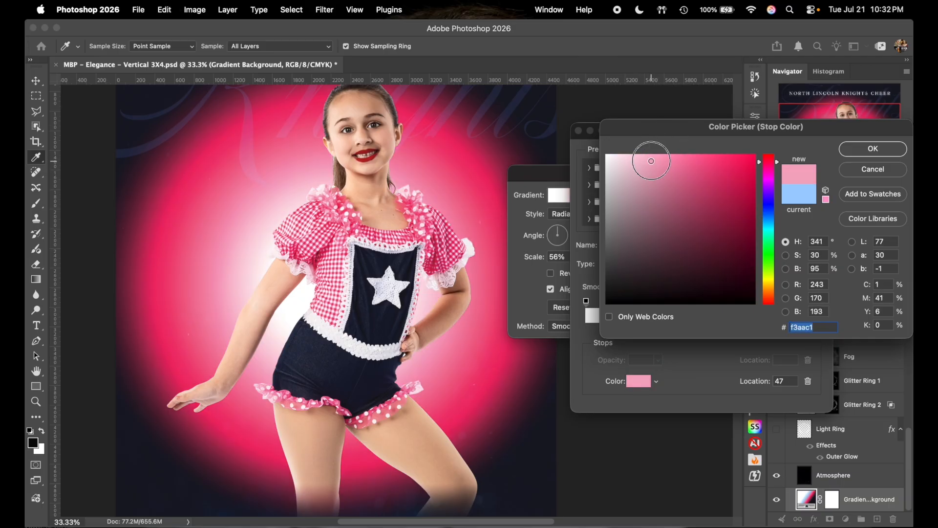
click(863, 150)
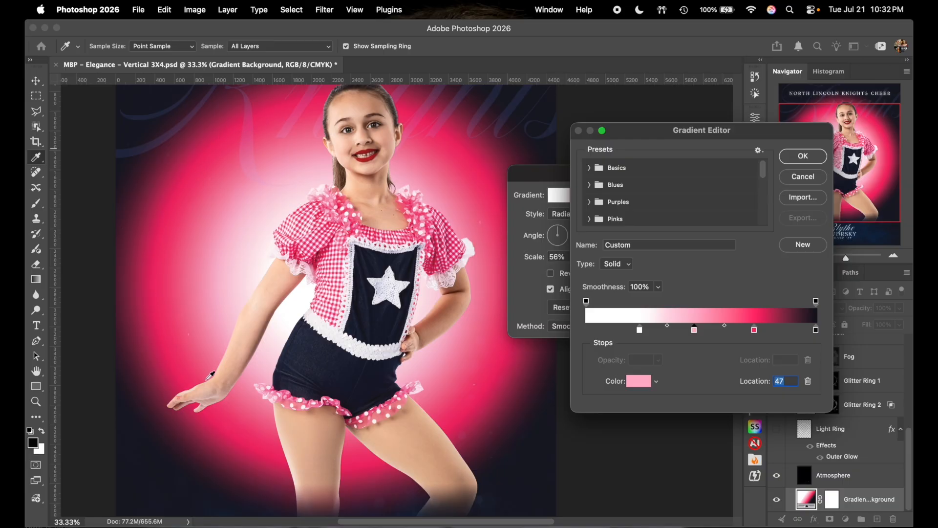
- Reposition the pink stops, change the 73% stop to ff407d, and apply the gradient
drag(759, 333, 789, 331)
click(755, 333)
drag(697, 333, 722, 330)
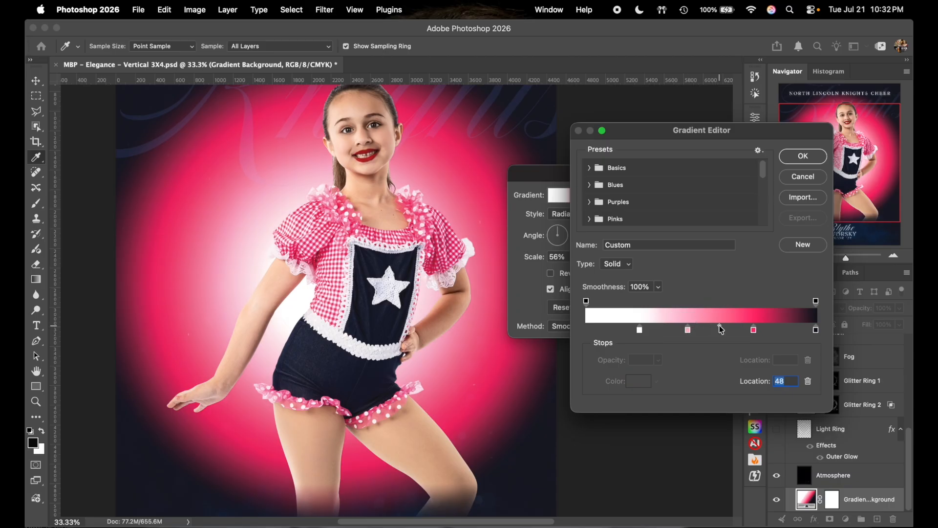
click(754, 331)
click(639, 381)
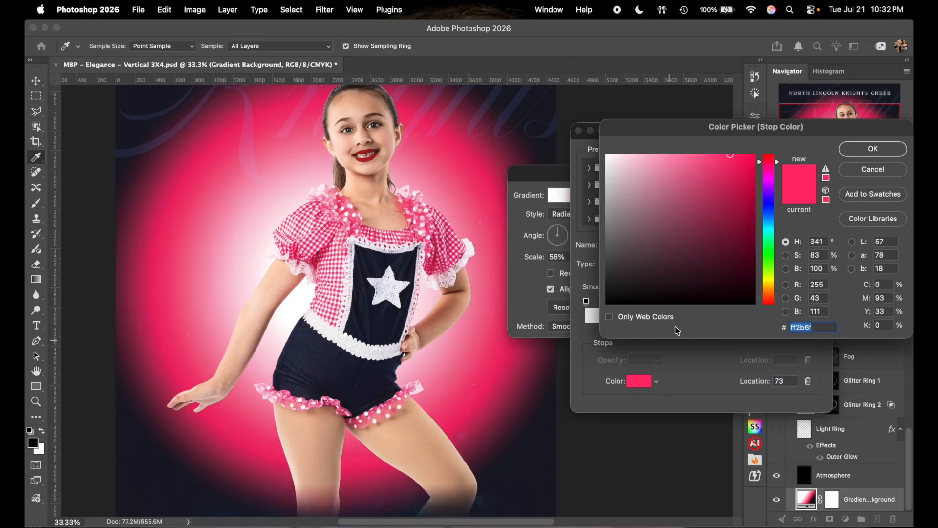
drag(723, 145, 723, 145)
click(718, 155)
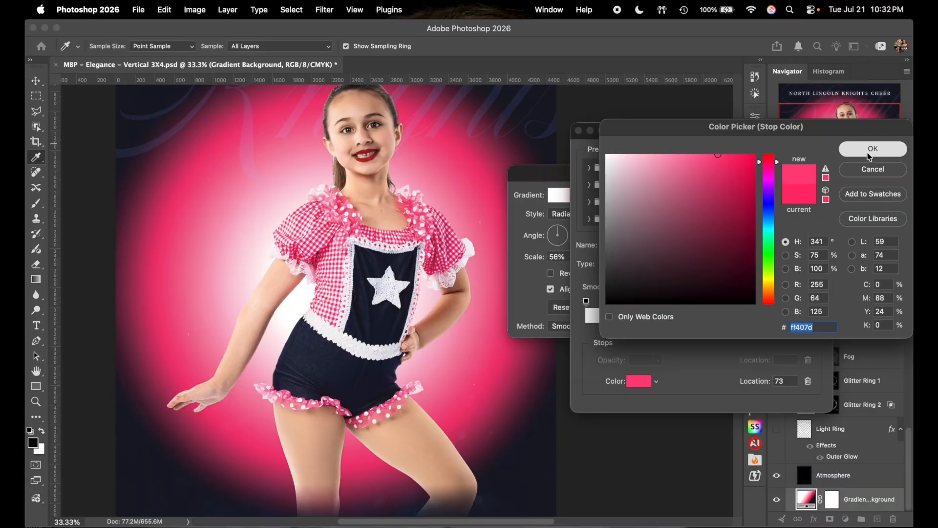
click(870, 149)
click(804, 158)
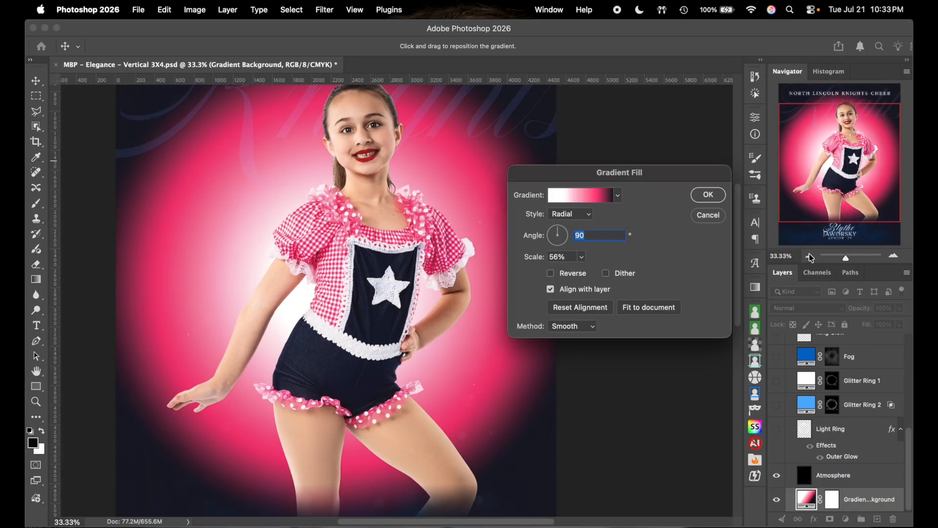
click(708, 195)
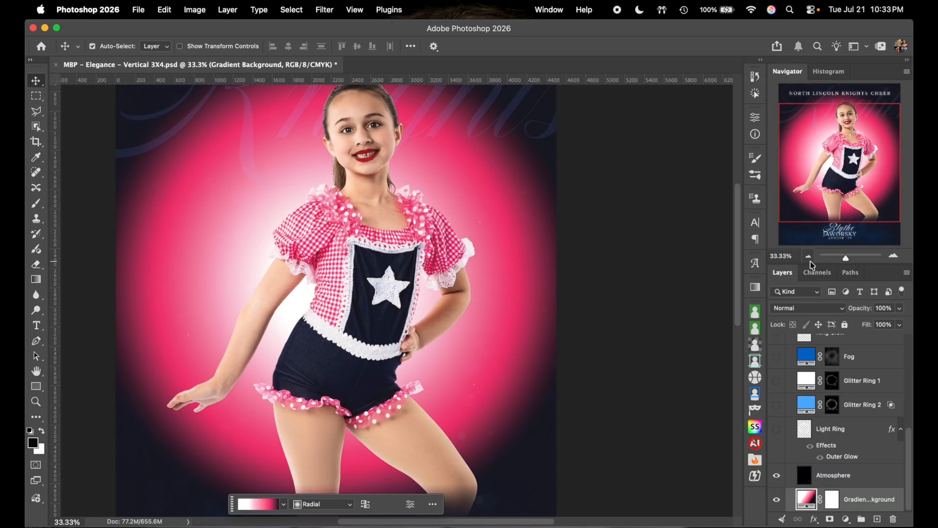
click(809, 256)
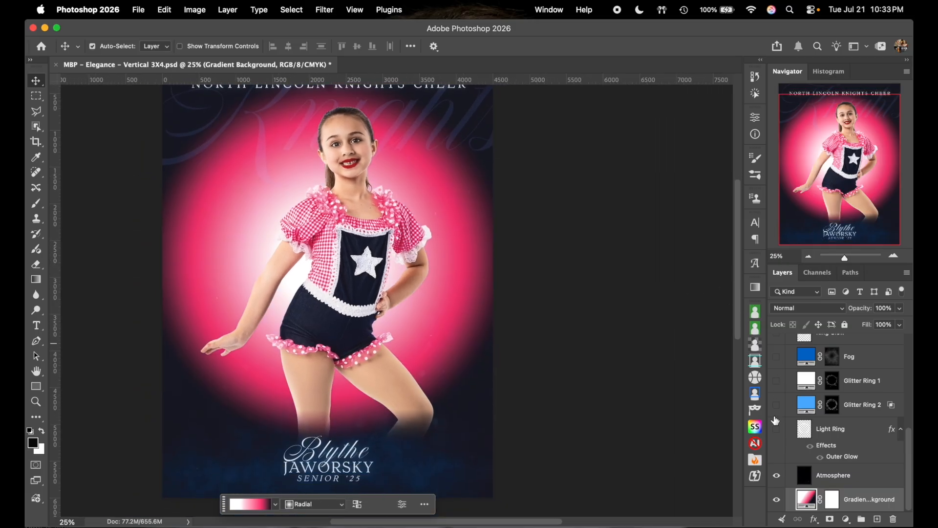
- Show the Light Ring again and change its Outer Glow colour to pale pink feb7ce
click(777, 430)
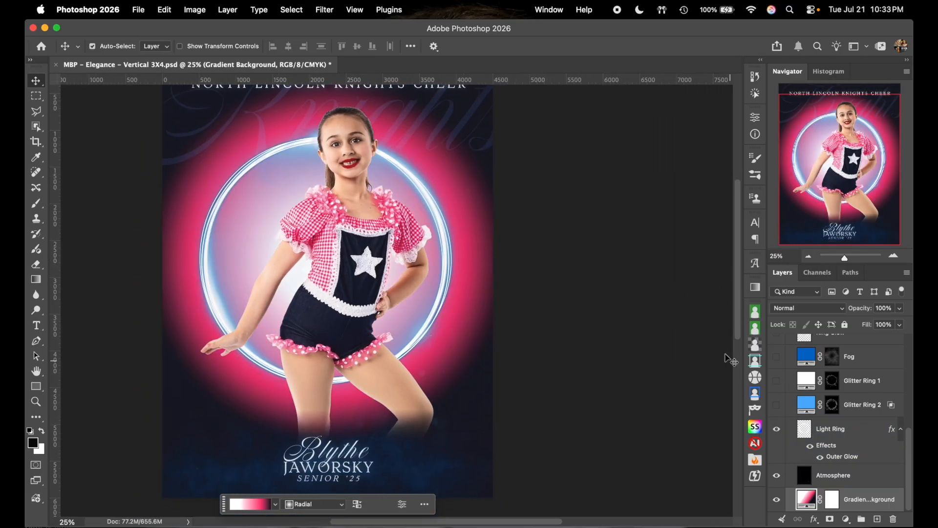
click(858, 435)
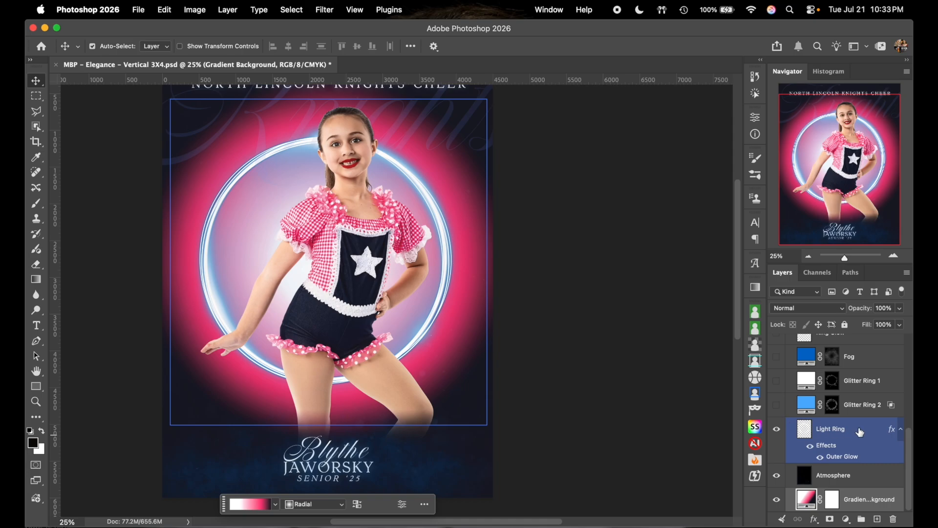
double_click(860, 432)
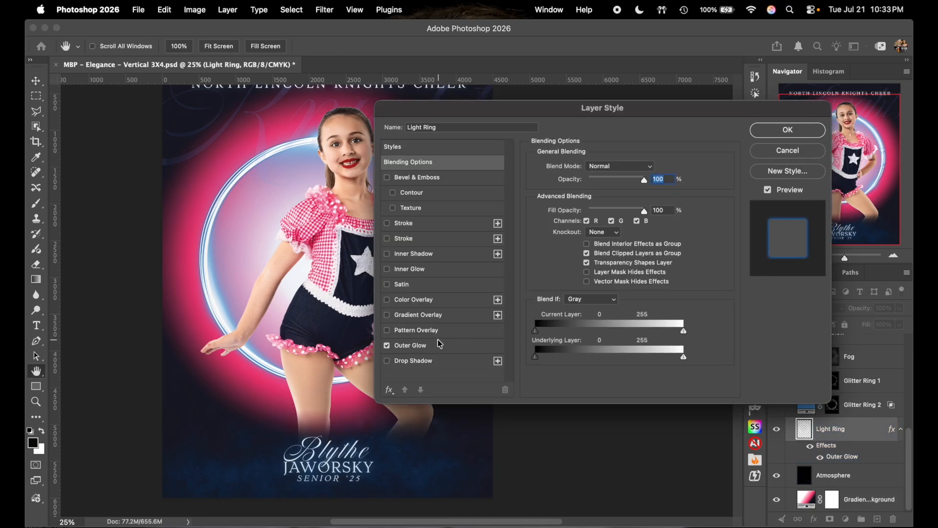
click(413, 346)
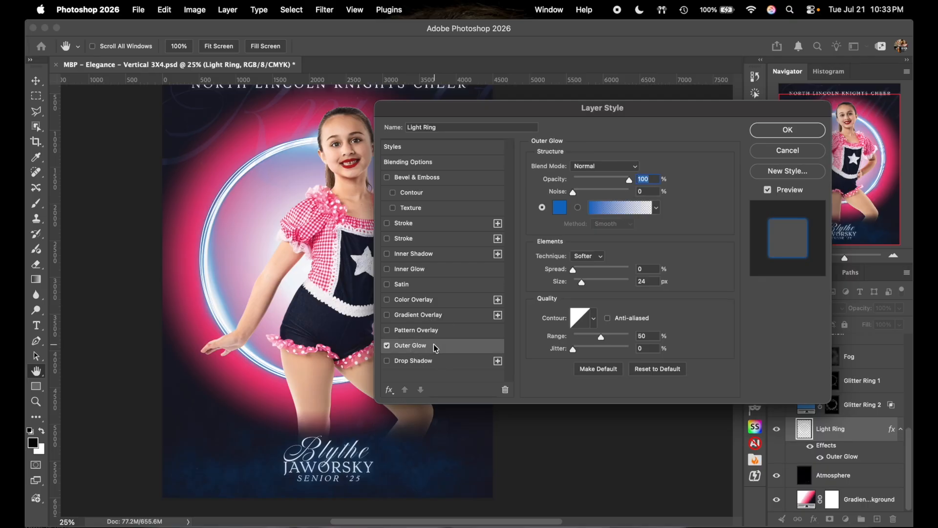
click(559, 207)
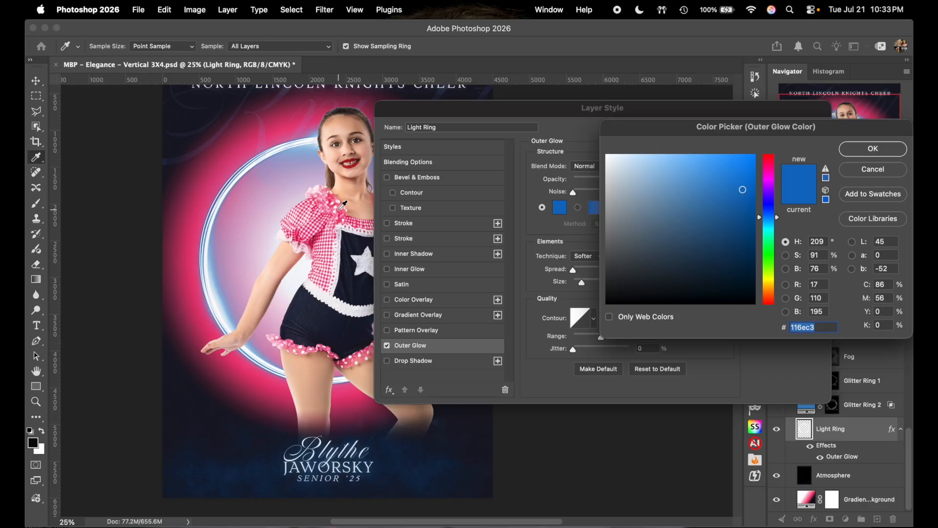
click(341, 209)
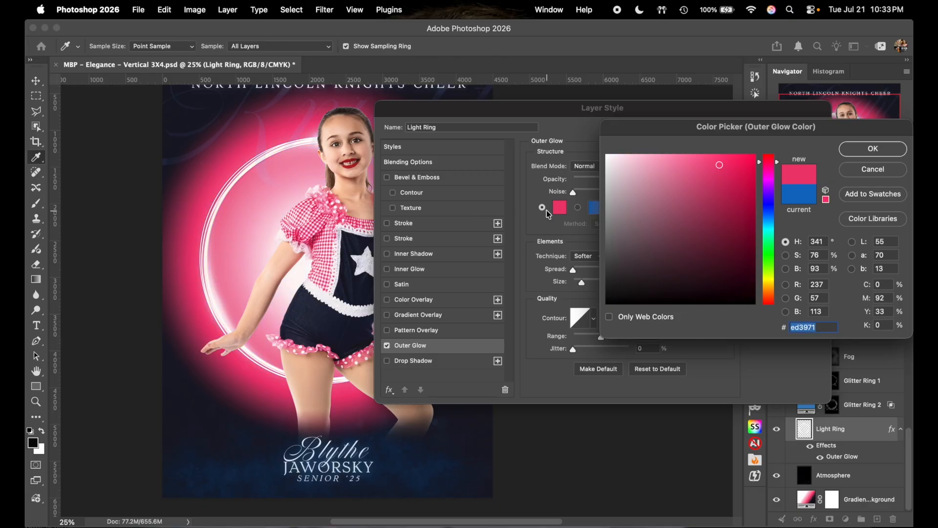
text(ff2b6f)
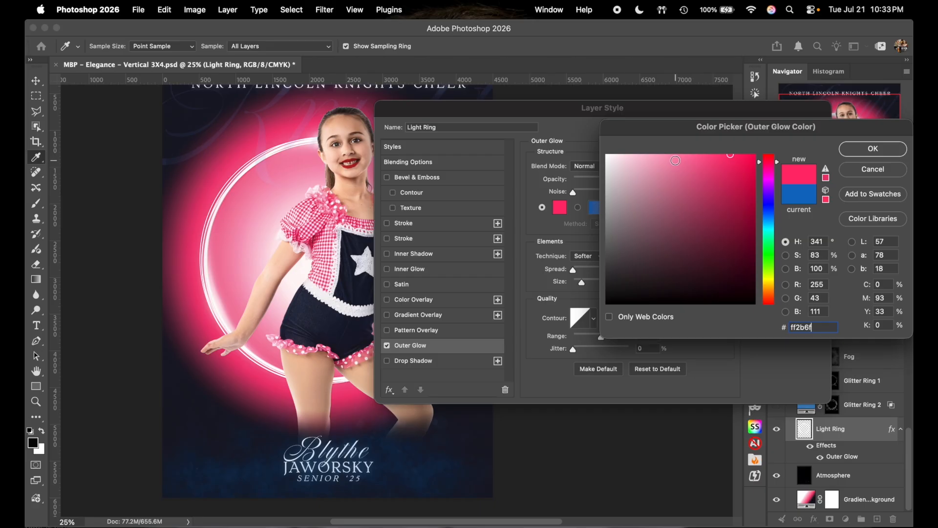
click(650, 155)
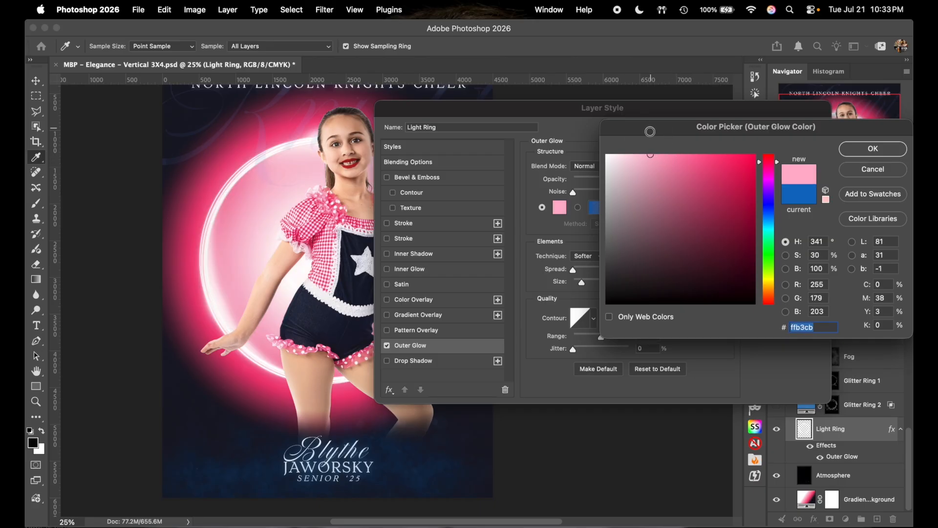
click(647, 155)
click(879, 148)
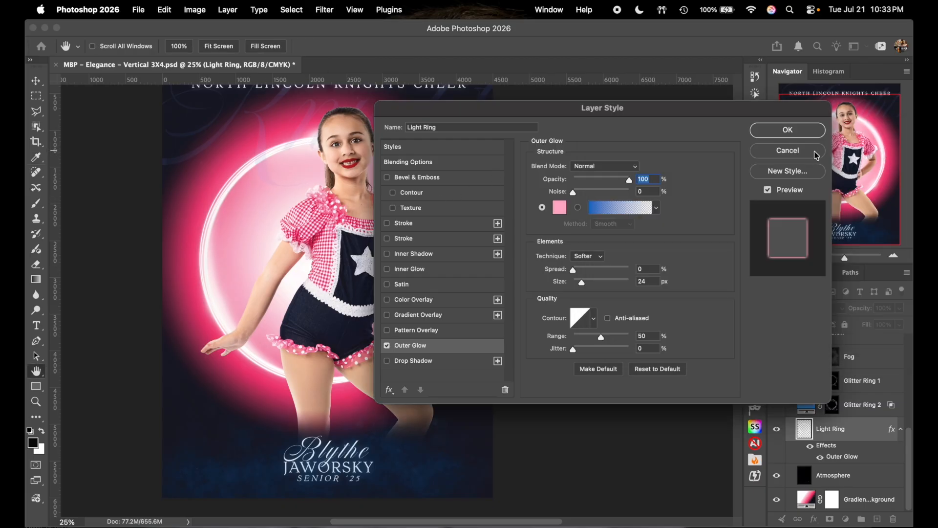
click(782, 129)
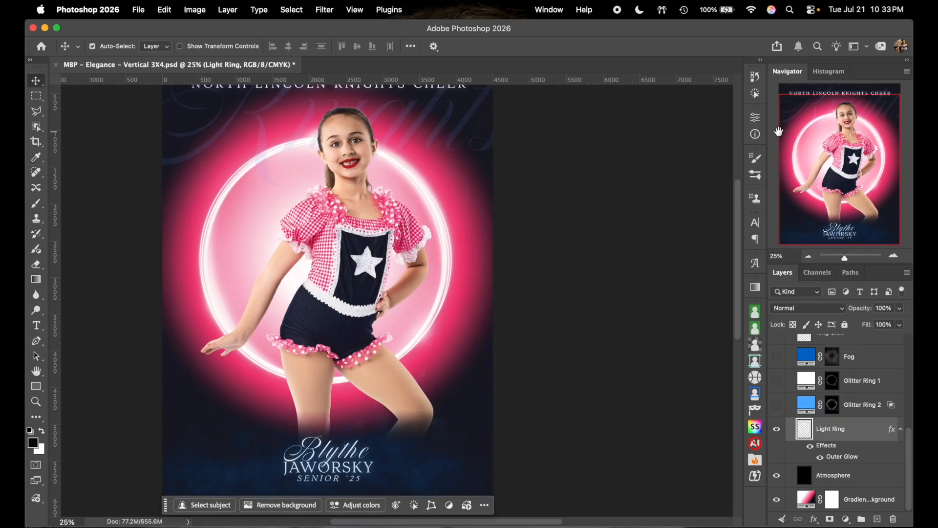
- Show Glitter Ring 2 and try navy and blue shades for its fill colour
click(776, 407)
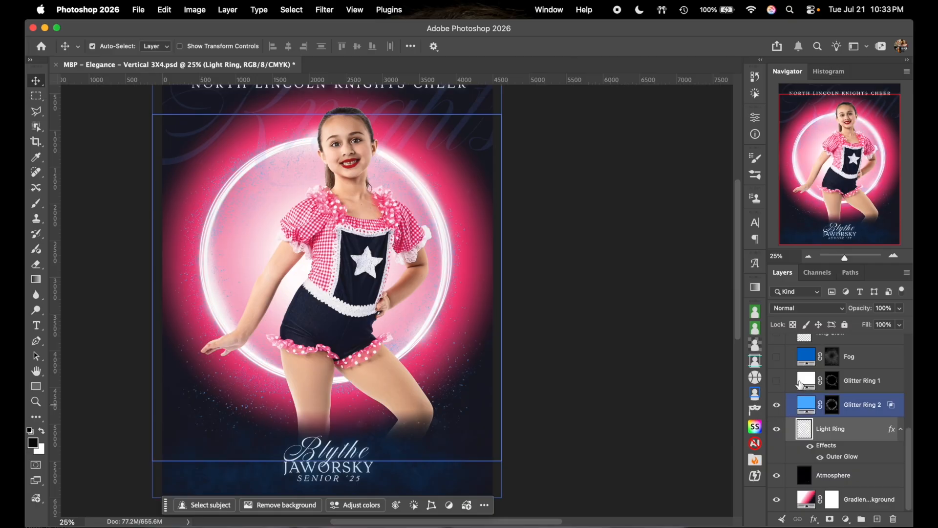
click(893, 256)
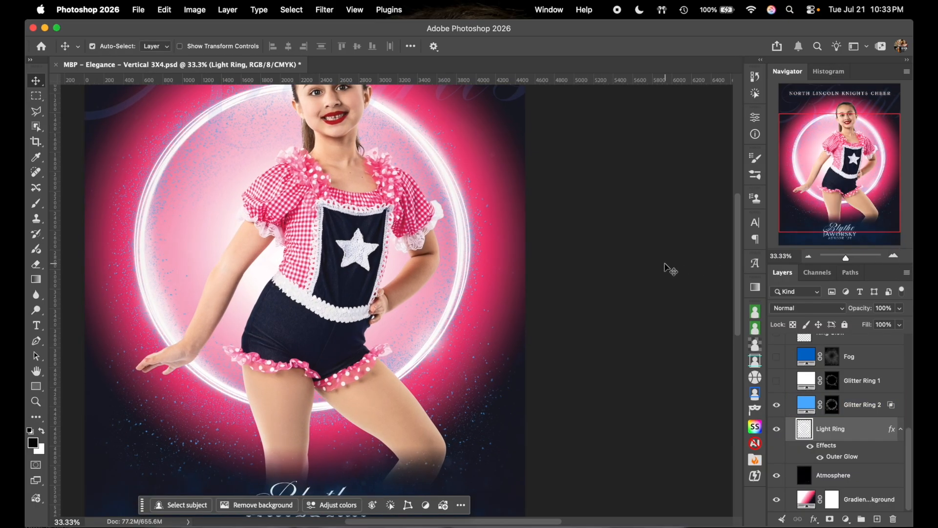
scroll(670, 269, up, 5)
scroll(669, 269, left, 3)
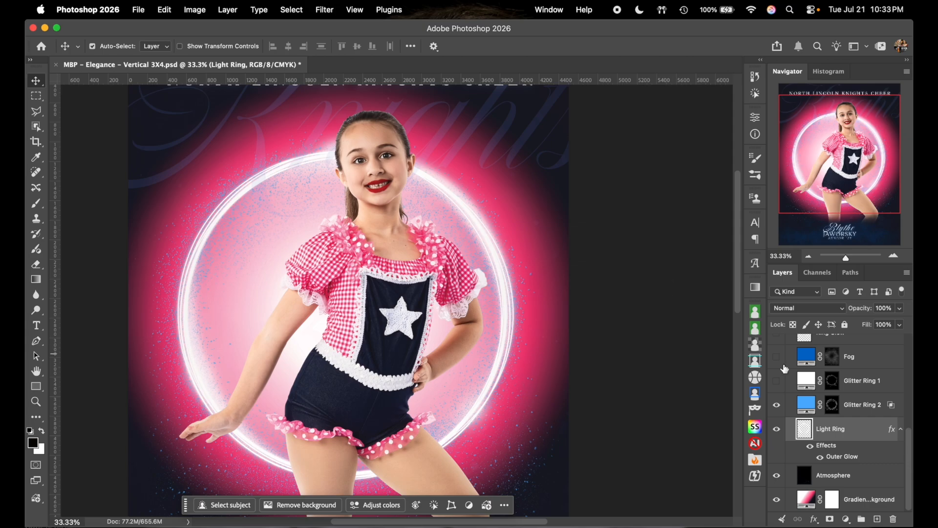
click(806, 404)
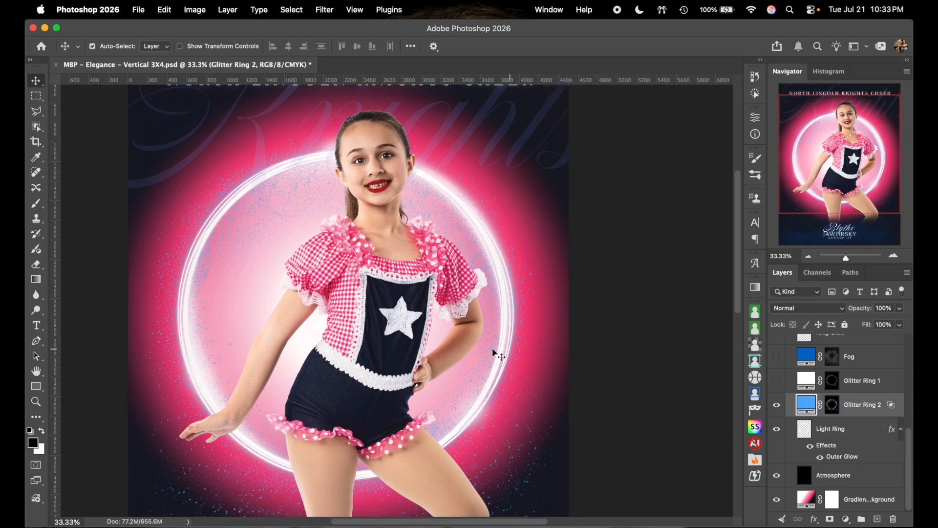
double_click(808, 406)
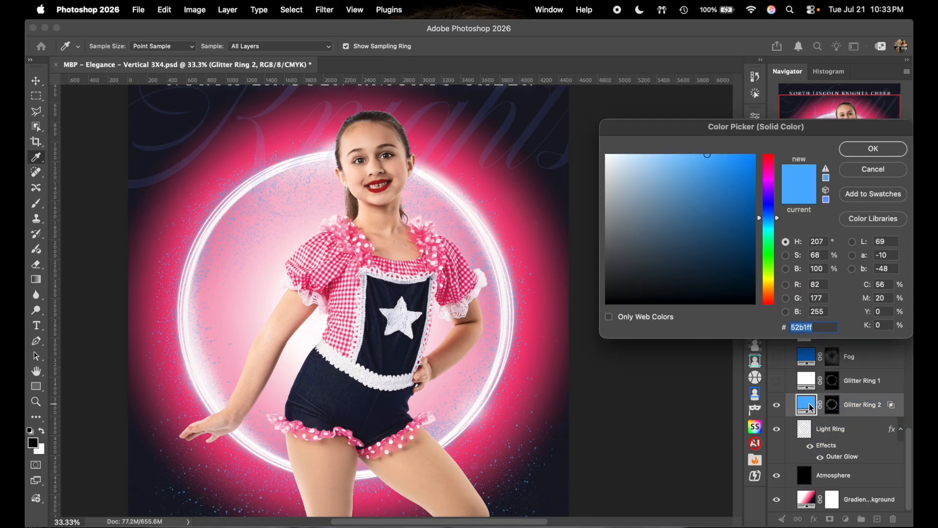
click(392, 288)
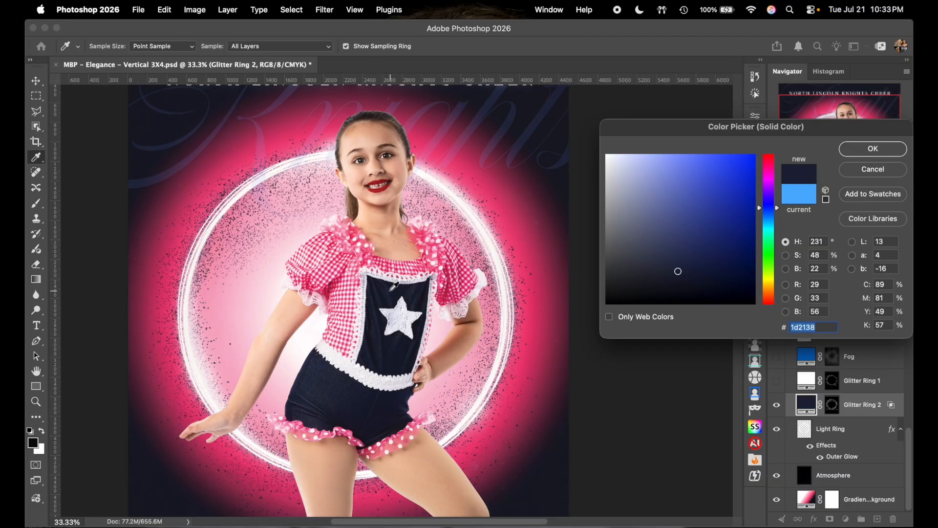
click(676, 225)
click(689, 246)
click(688, 224)
click(686, 215)
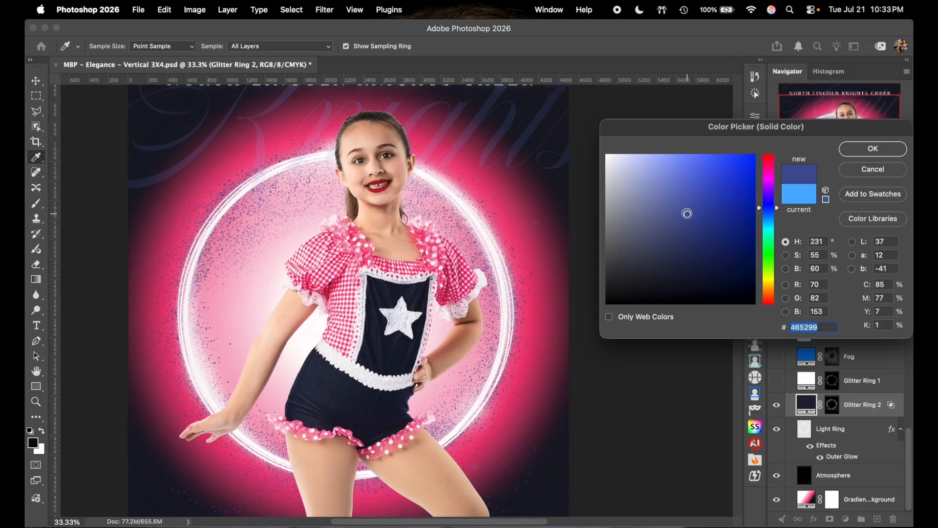
click(681, 203)
click(675, 201)
- Set the Glitter Ring 2 fill to pink ff588e and show Glitter Ring 1
mouse_move(675, 200)
mouse_down()
mouse_move(714, 158)
mouse_move(711, 146)
mouse_move(674, 153)
mouse_up()
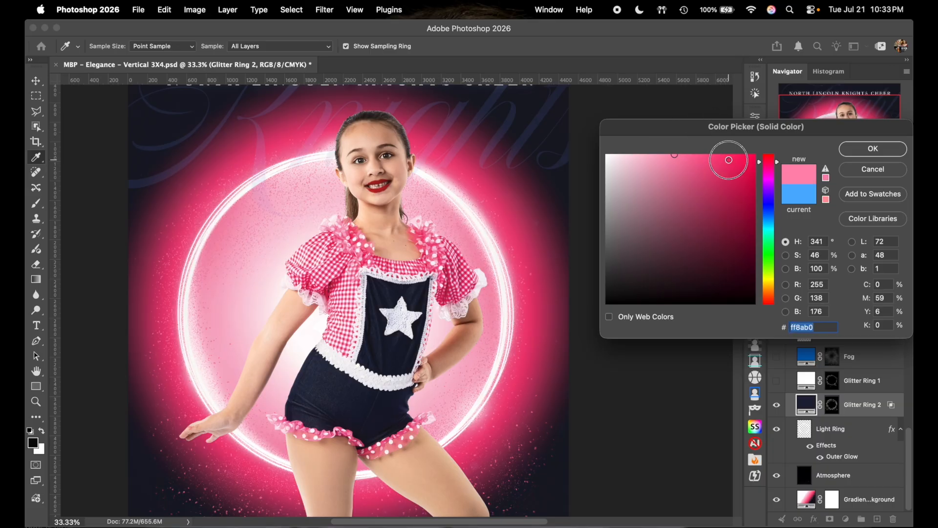
click(744, 155)
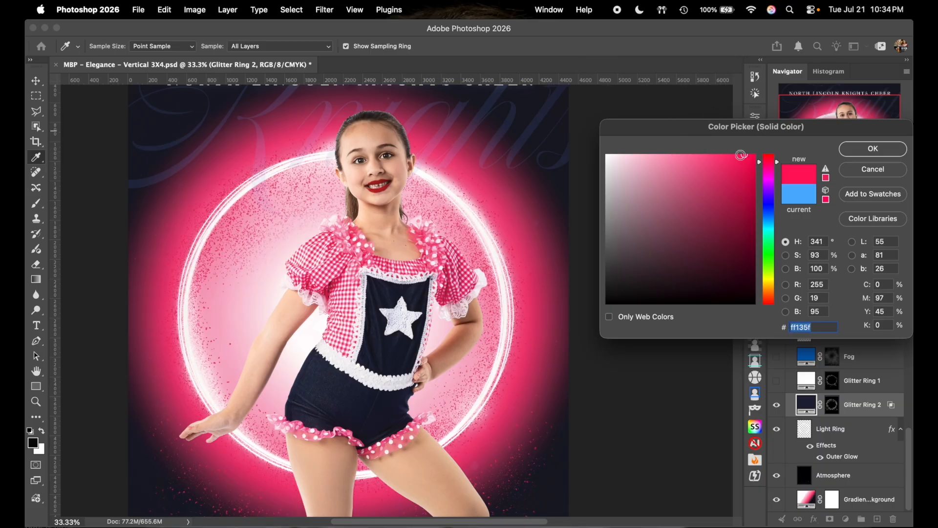
click(717, 162)
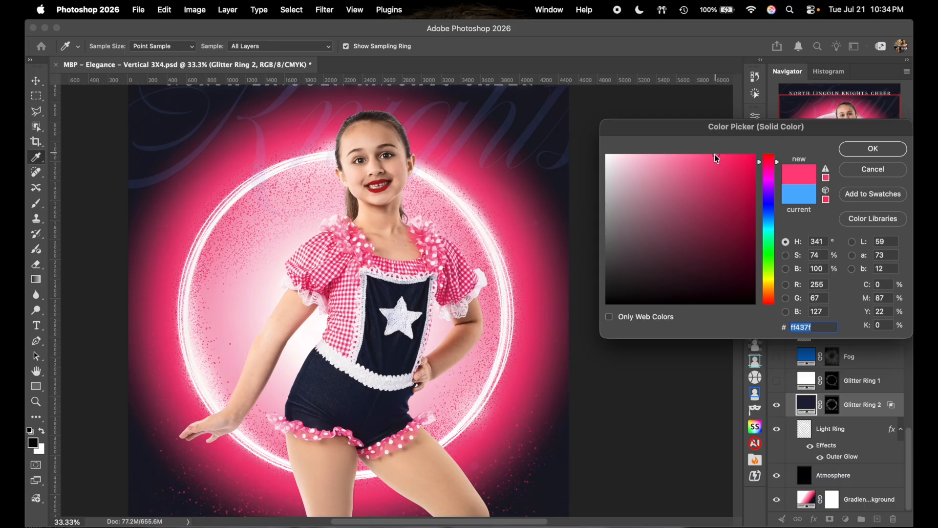
click(704, 154)
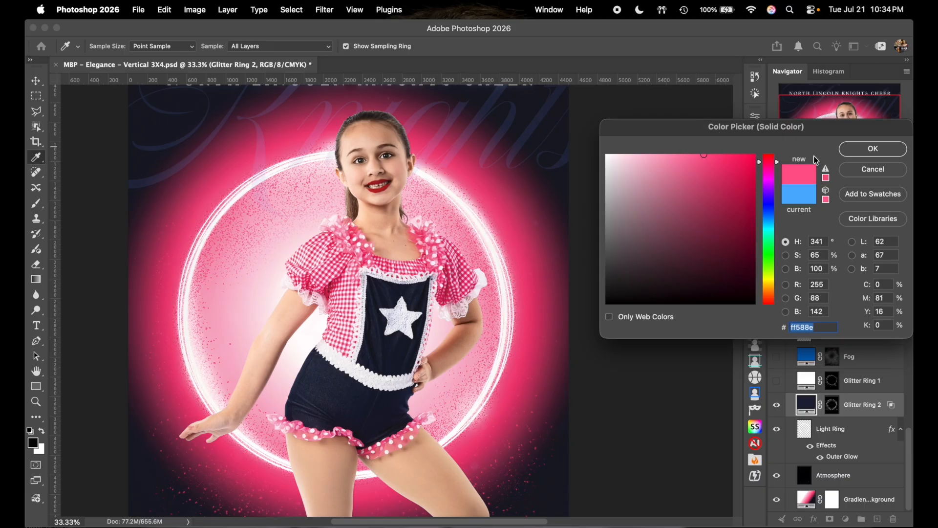
click(852, 153)
click(777, 382)
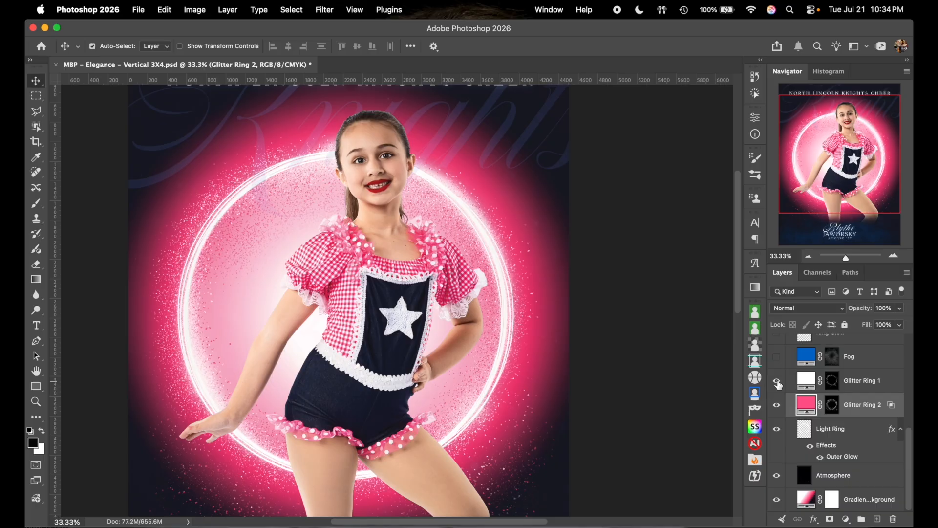
- Show the Fog layer and change its fill from blue to light pink ffbed3
scroll(620, 315, down, 3)
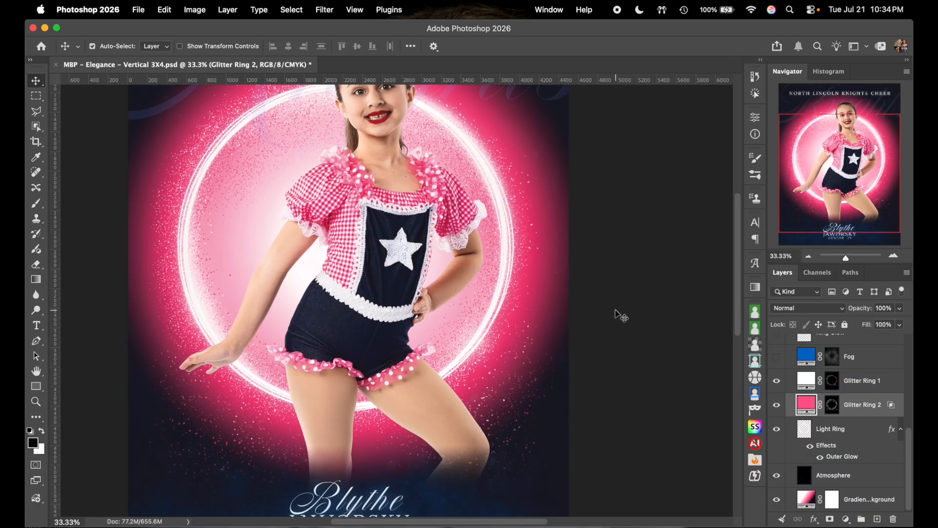
click(778, 358)
click(777, 358)
click(777, 358)
scroll(672, 308, up, 2)
click(806, 357)
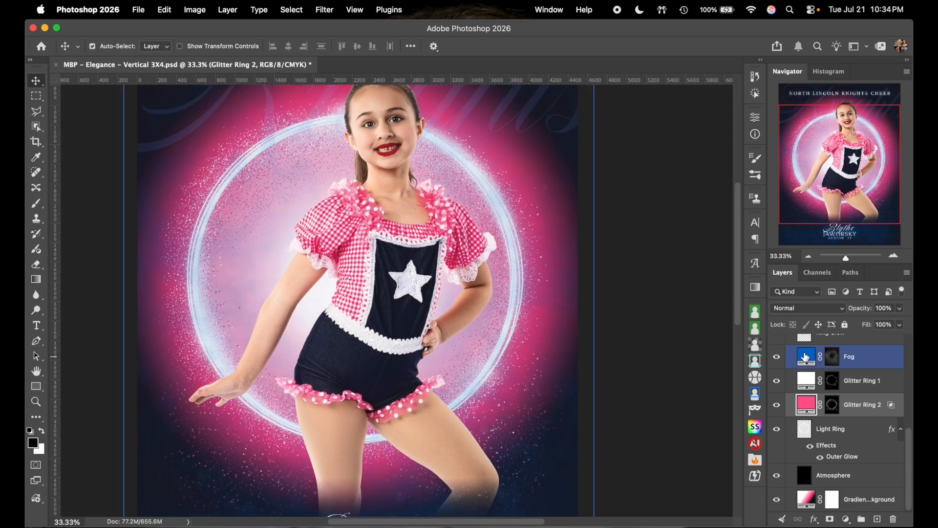
double_click(805, 357)
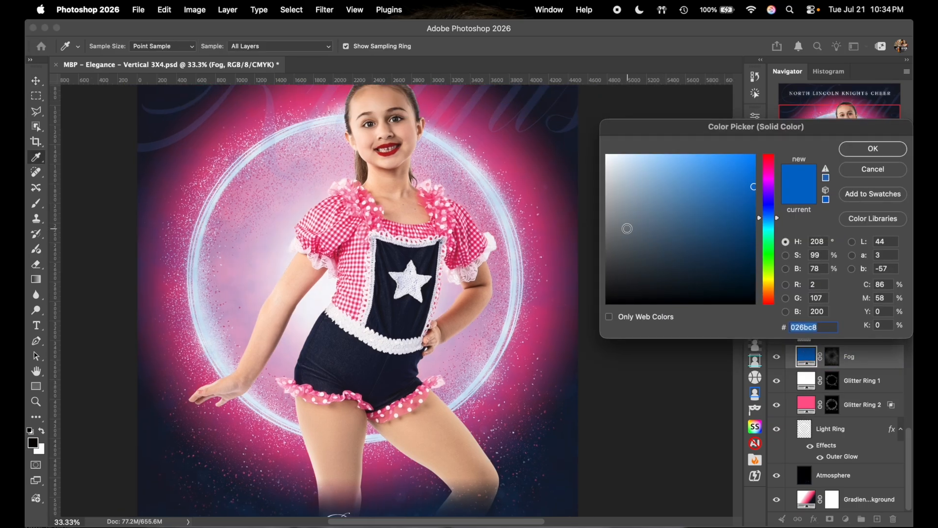
text(ff2b6f)
drag(683, 158, 661, 152)
click(644, 155)
scroll(418, 276, down, 5)
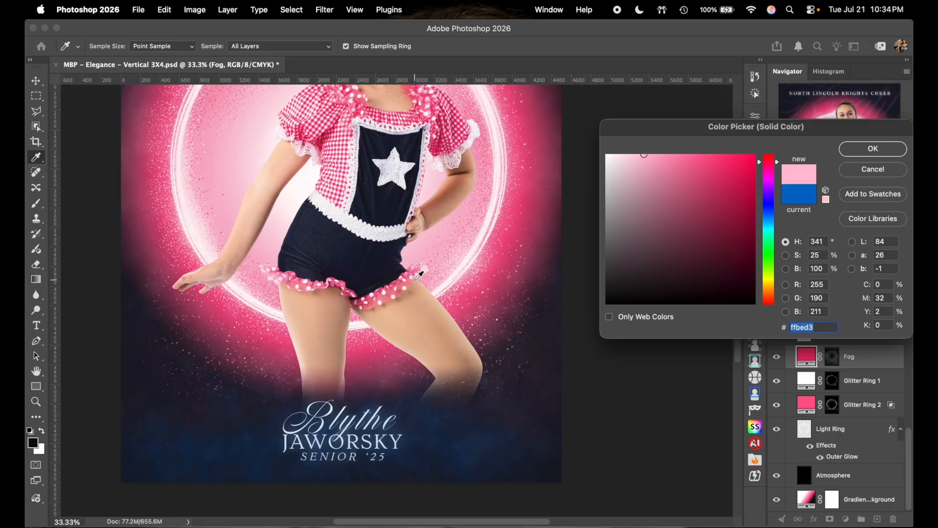
scroll(418, 275, up, 2)
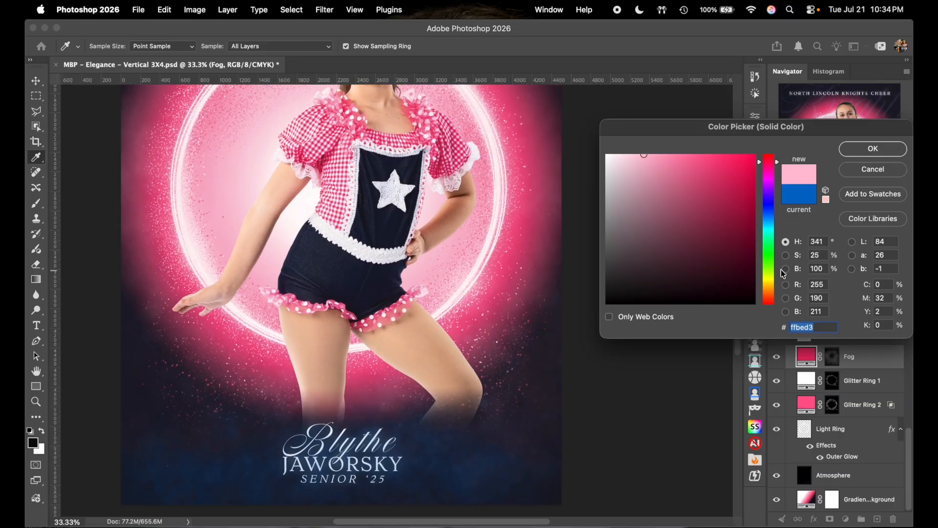
click(874, 148)
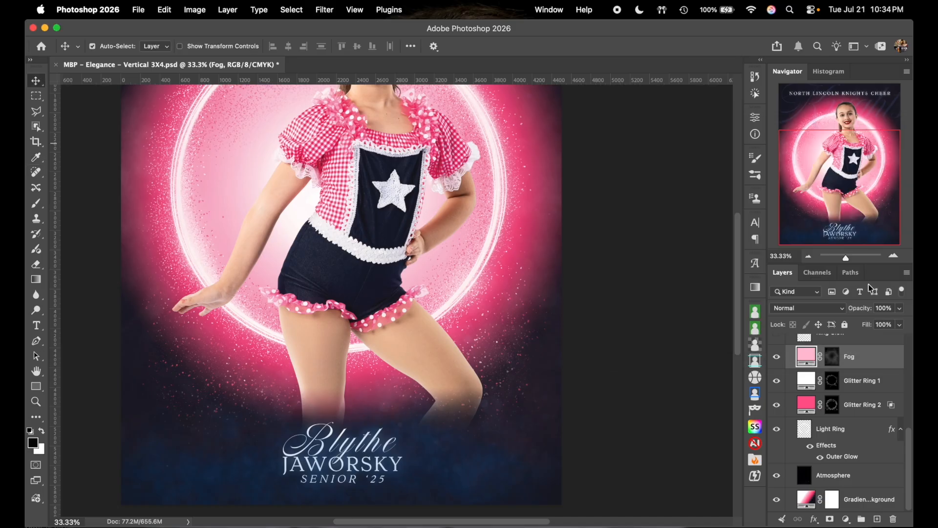
- Change the Foreground Fog fill from pale pink ffbed3 to a stronger hot pink
scroll(860, 391, up, 3)
click(866, 393)
click(843, 413)
click(795, 395)
double_click(793, 392)
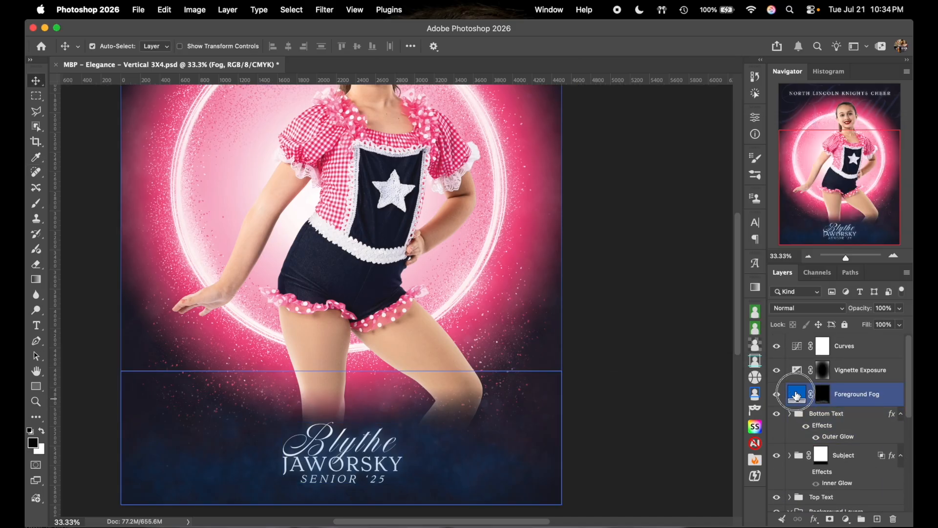
text(ffbed3)
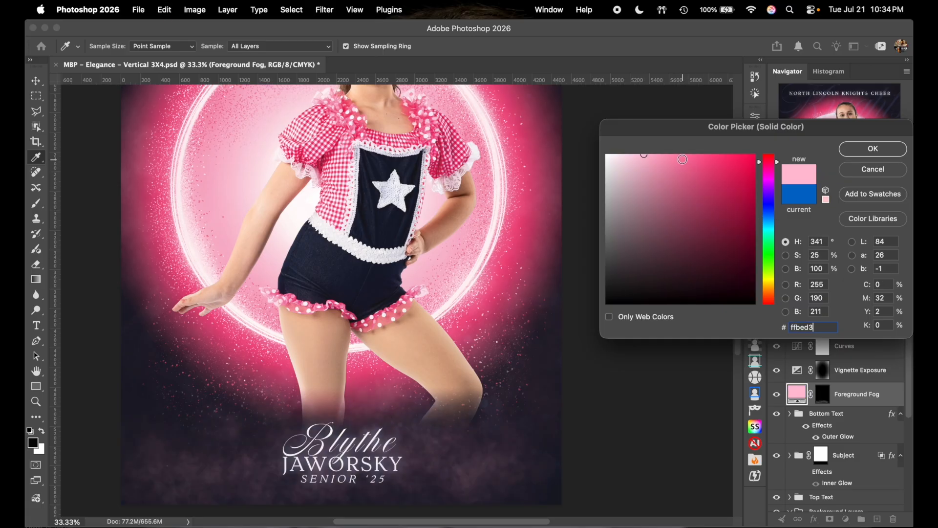
click(671, 157)
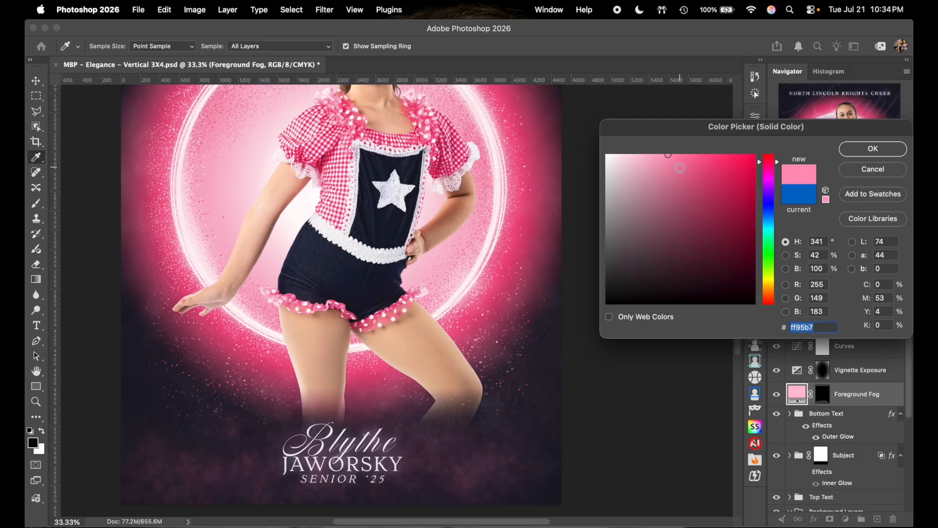
click(682, 155)
click(874, 150)
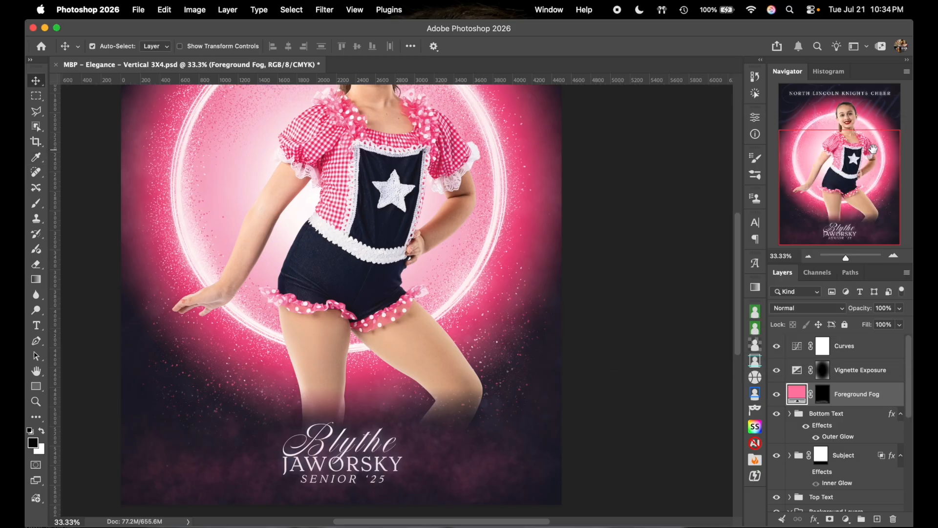
- Zoom out to review the whole poster, then select the Gradient Background layer
scroll(678, 242, up, 5)
scroll(679, 241, up, 3)
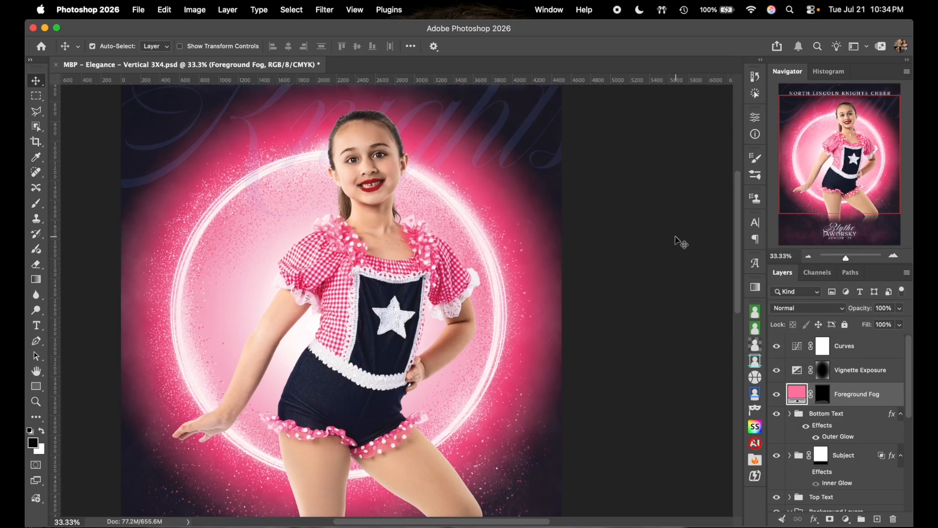
click(808, 256)
click(809, 256)
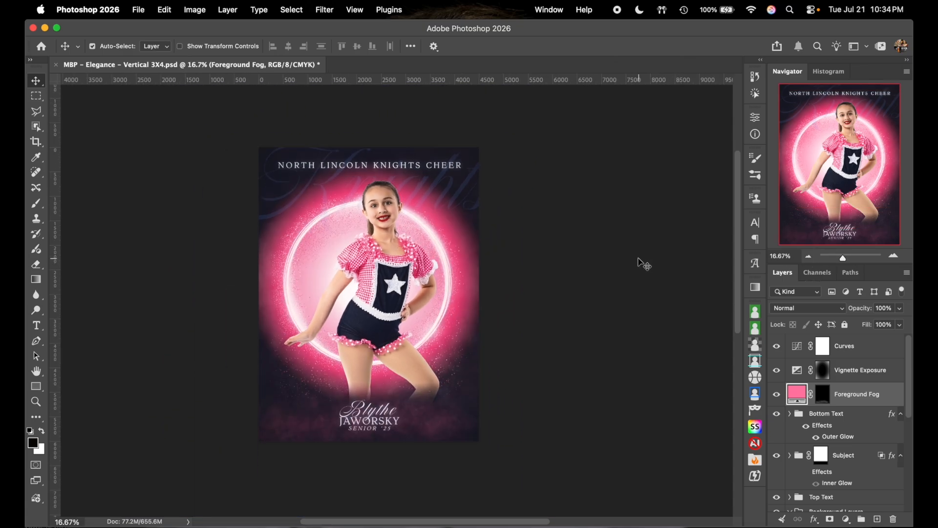
click(894, 255)
click(894, 256)
scroll(677, 263, down, 3)
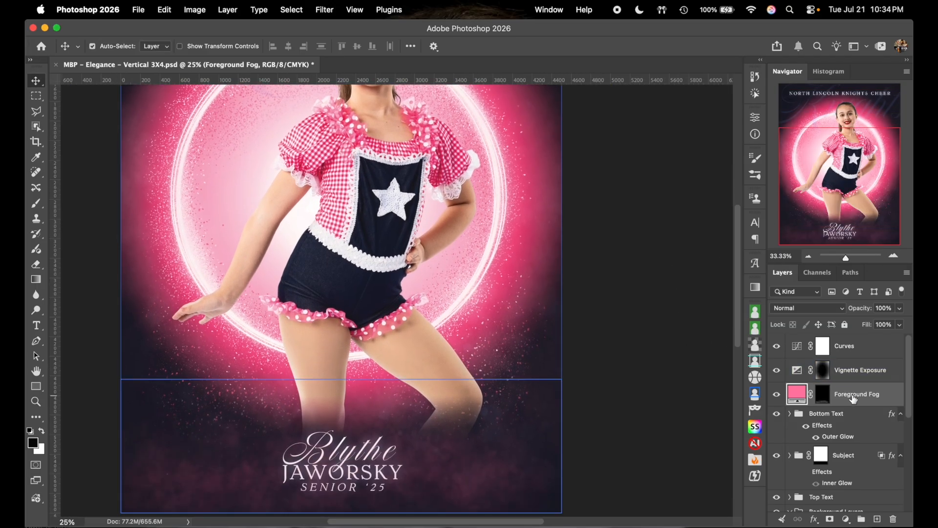
scroll(856, 430, down, 3)
click(860, 459)
click(810, 500)
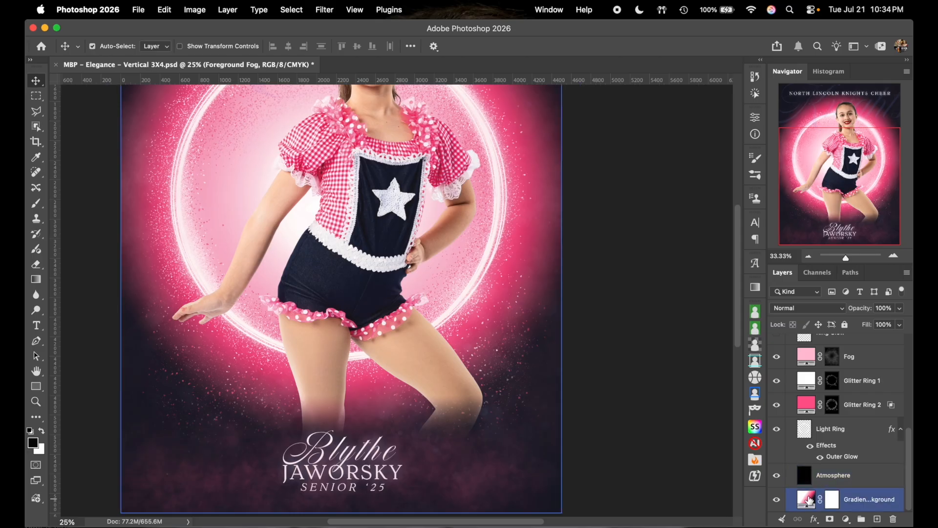
- Shift the background gradient's two middle pink colour stops to new locations and apply it
double_click(809, 500)
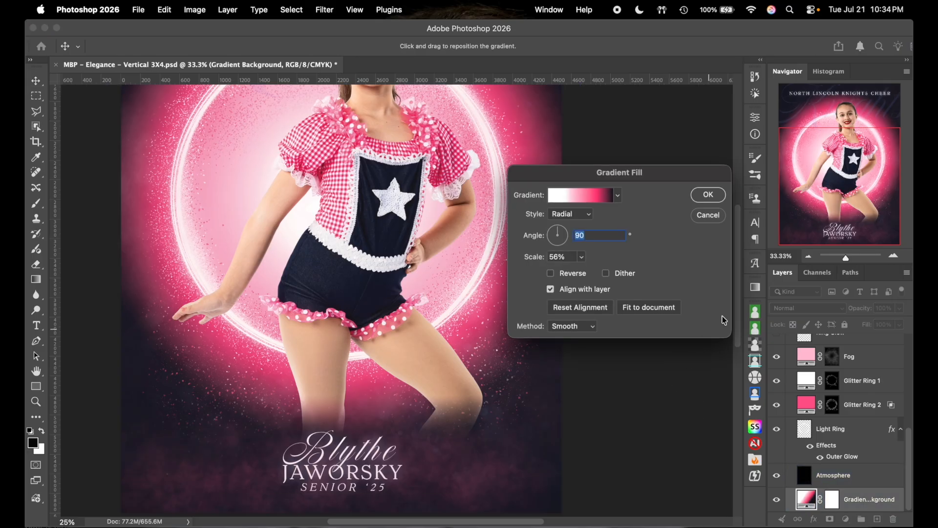
click(720, 217)
click(810, 256)
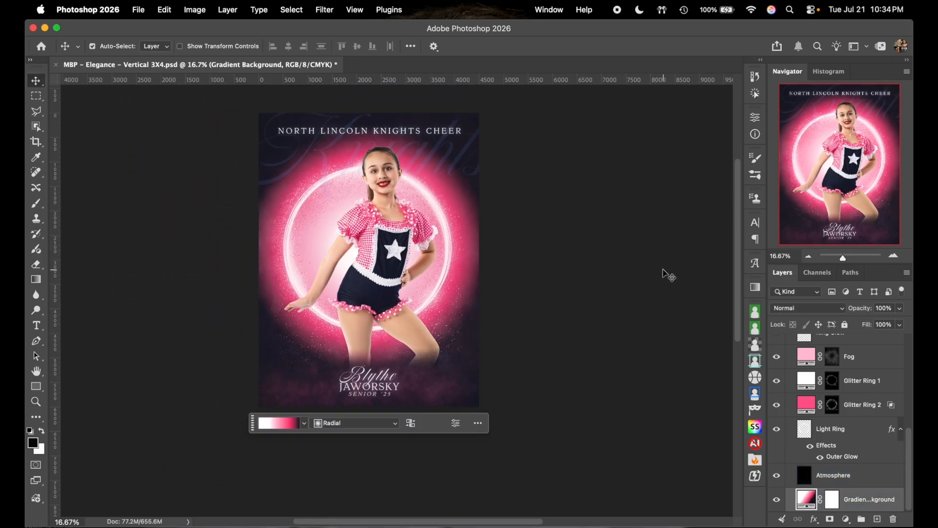
double_click(806, 499)
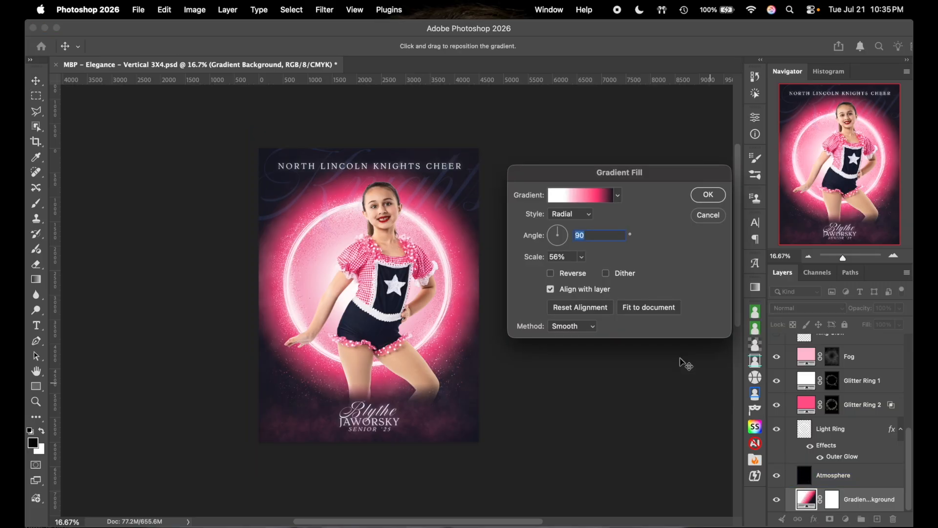
click(582, 205)
mouse_move(690, 333)
mouse_down()
mouse_move(662, 330)
mouse_move(692, 331)
mouse_up()
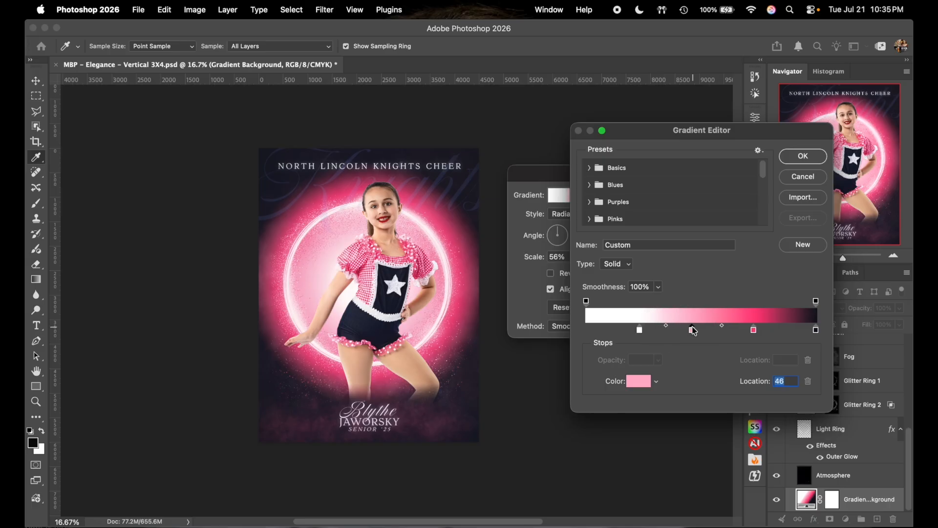
mouse_move(756, 333)
mouse_down()
mouse_move(782, 326)
mouse_move(744, 334)
mouse_up()
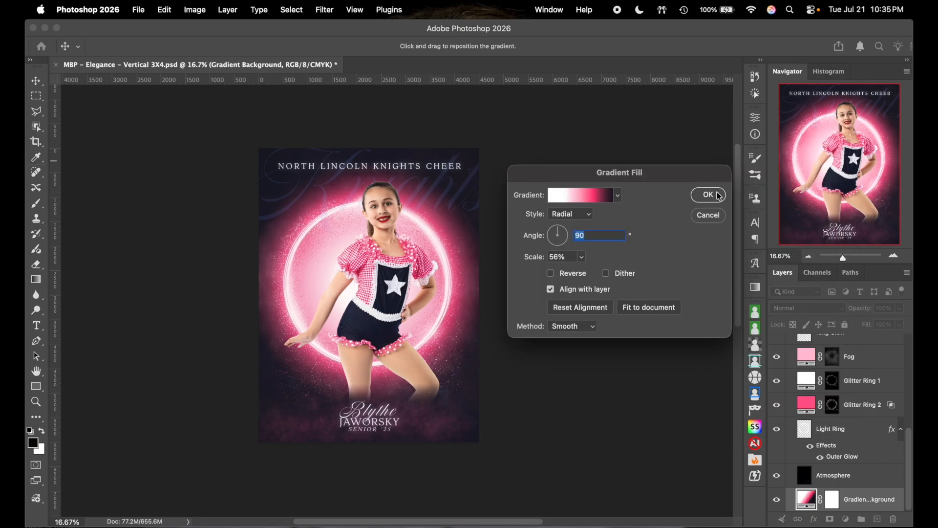
click(709, 195)
click(860, 381)
scroll(861, 387, up, 4)
scroll(861, 387, up, 3)
- Drop the Foreground Fog layer's opacity to 51%
click(861, 396)
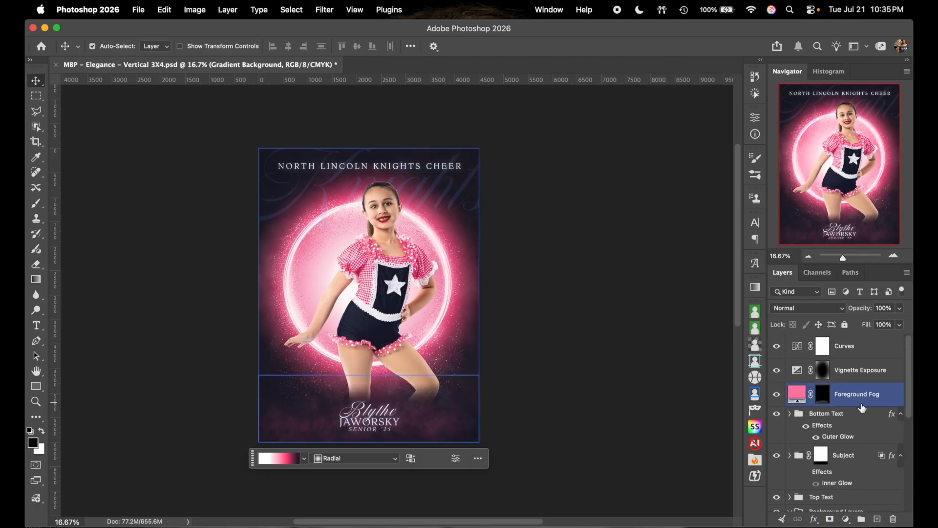
click(801, 395)
click(901, 309)
drag(878, 328, 872, 320)
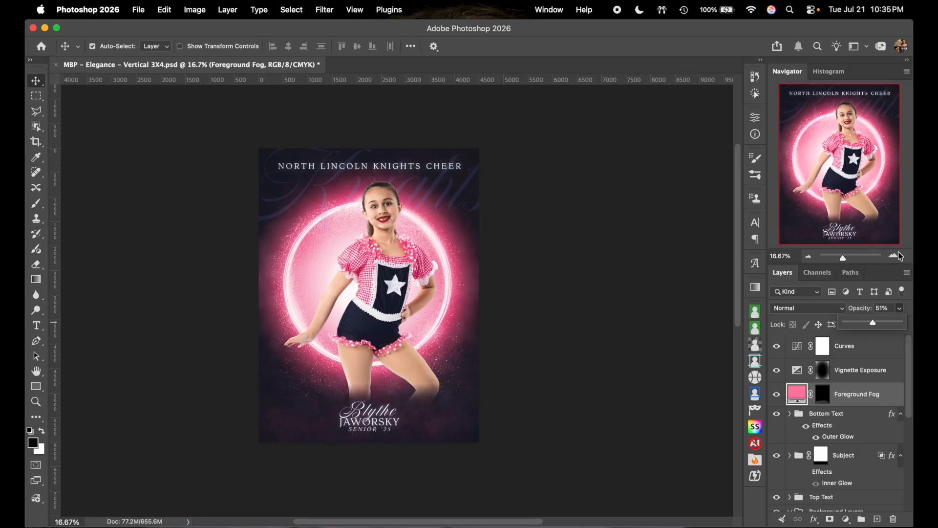
click(895, 255)
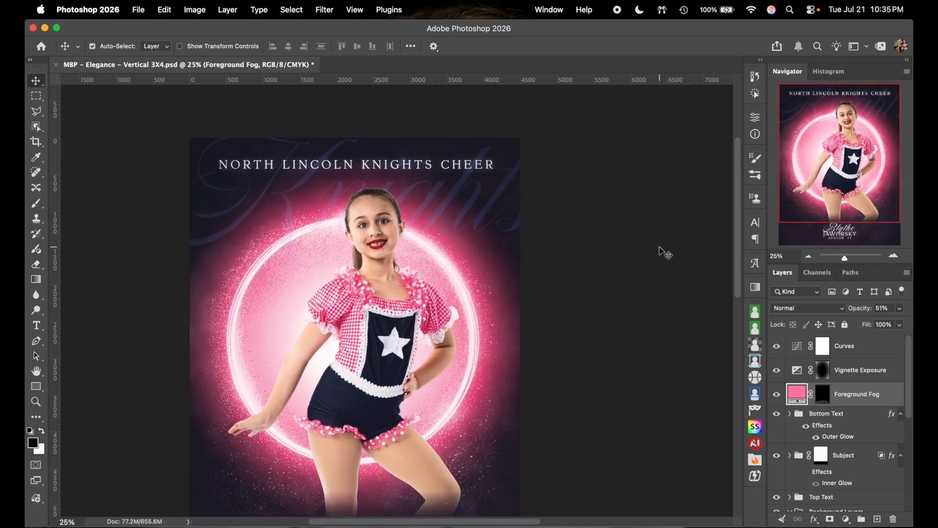
scroll(660, 250, down, 5)
scroll(660, 251, up, 3)
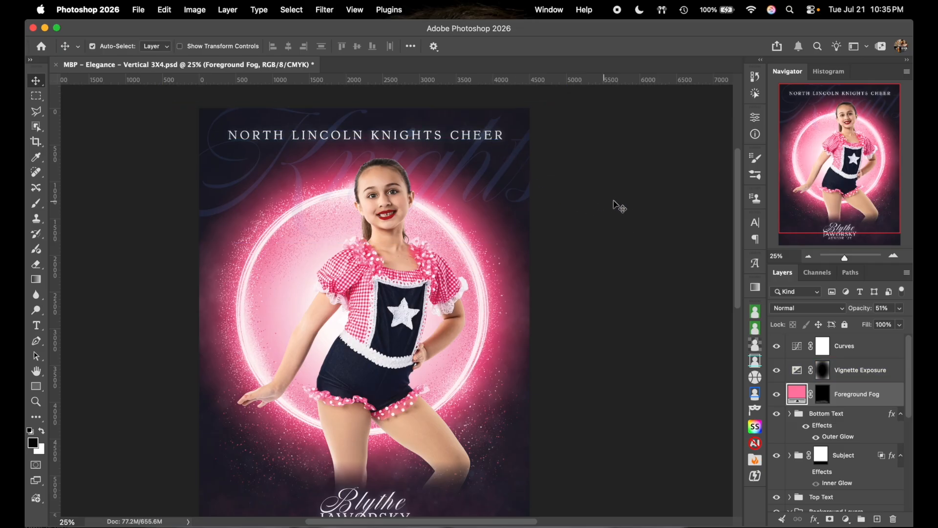
- Retype the top title NORTH LINCOLN KNIGHTS CHEER as STAR STRUCK DANCE STUDIO
click(479, 139)
double_click(478, 134)
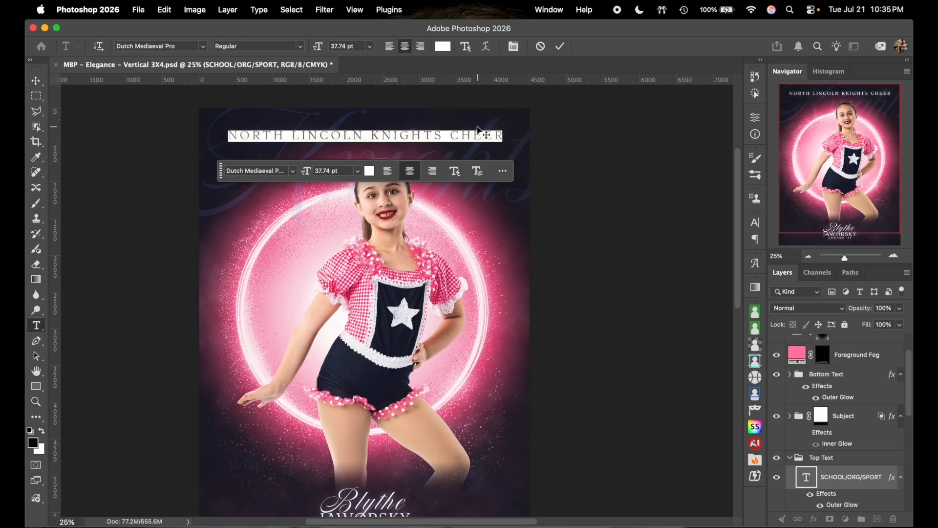
text(D)
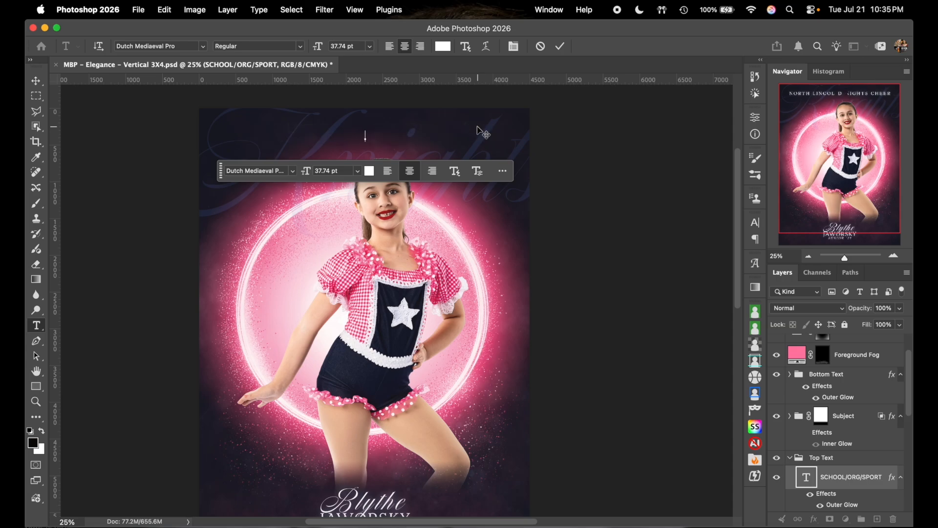
text(STAR S)
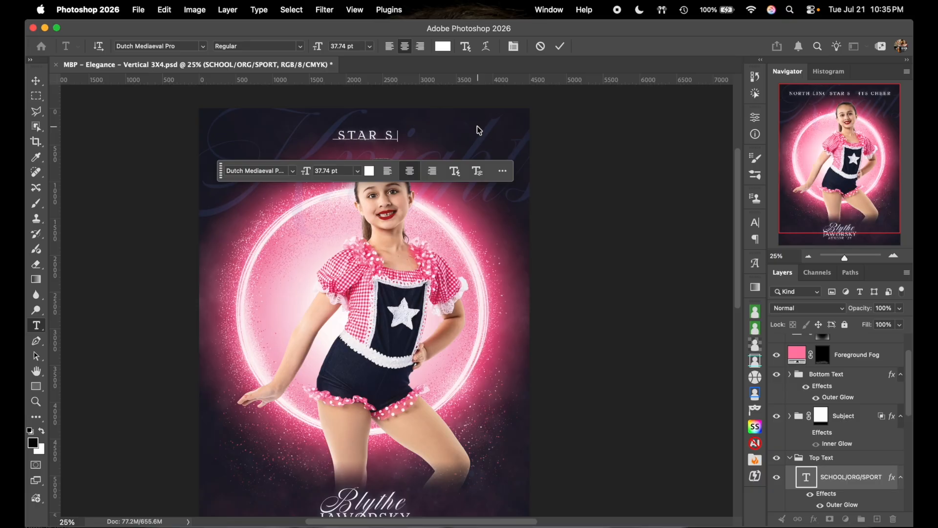
text(TRUCK DAN)
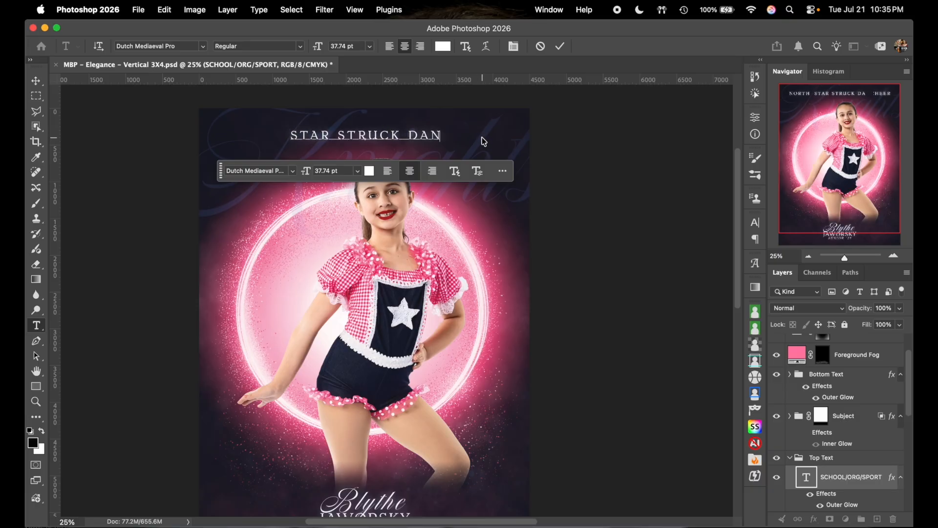
text(CE STUDIO)
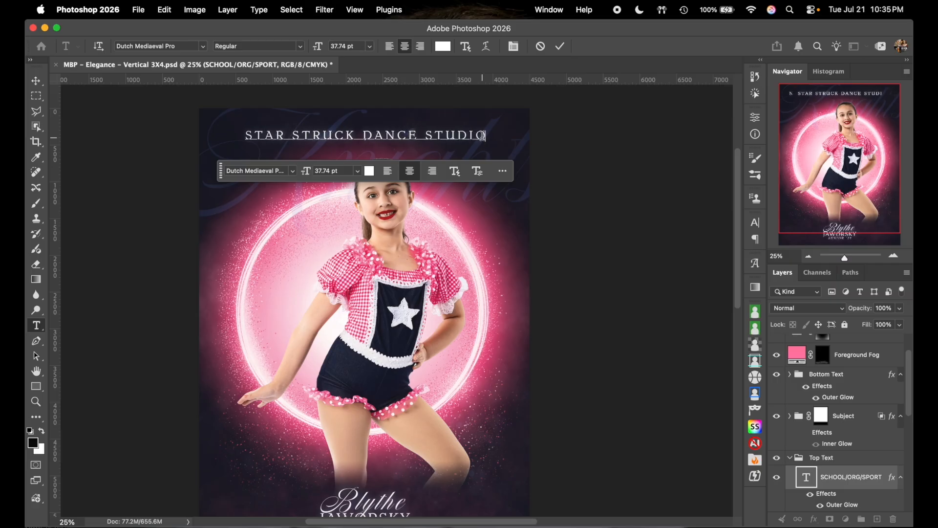
click(567, 46)
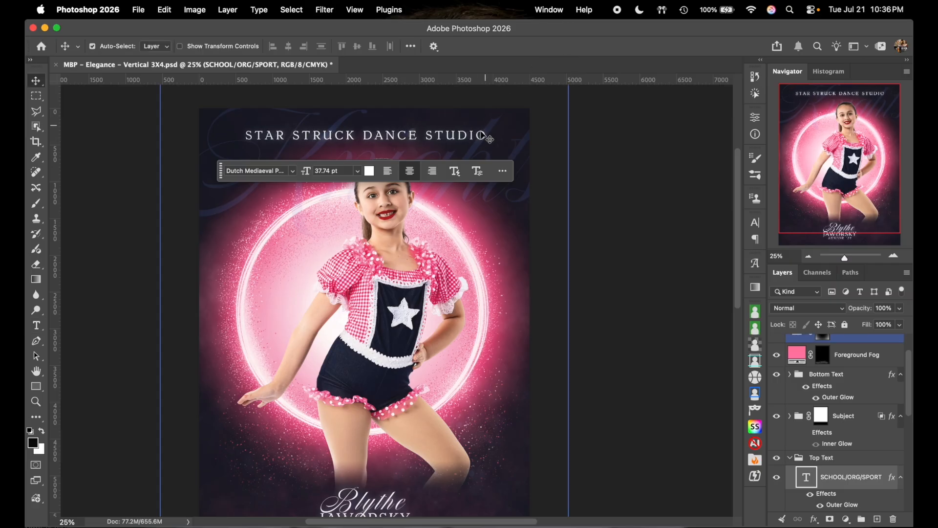
double_click(456, 133)
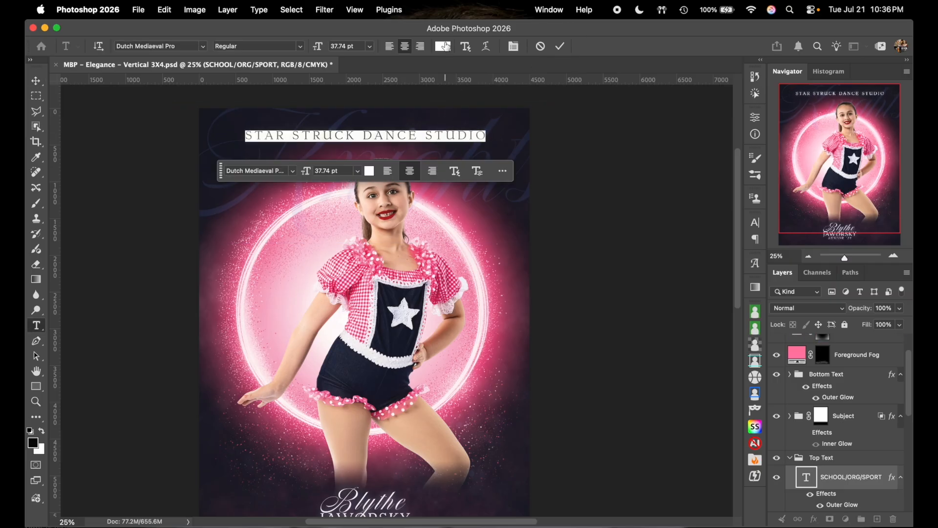
click(847, 492)
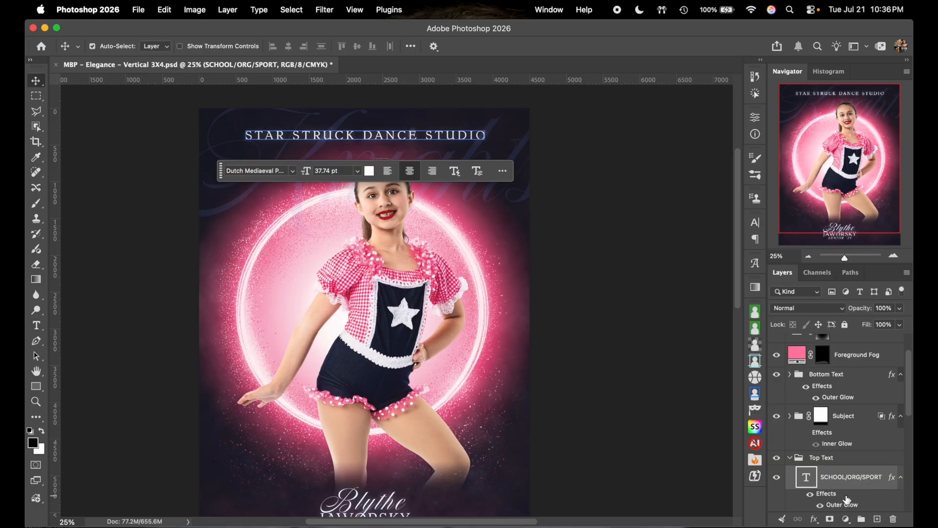
scroll(853, 479, down, 2)
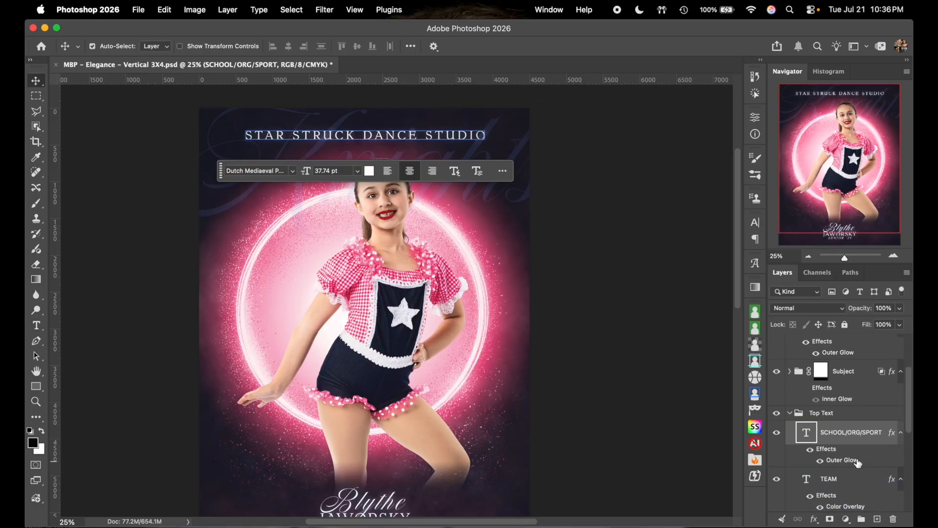
- Change the title's Outer Glow colour from light blue to pale pink ffbed3
double_click(850, 461)
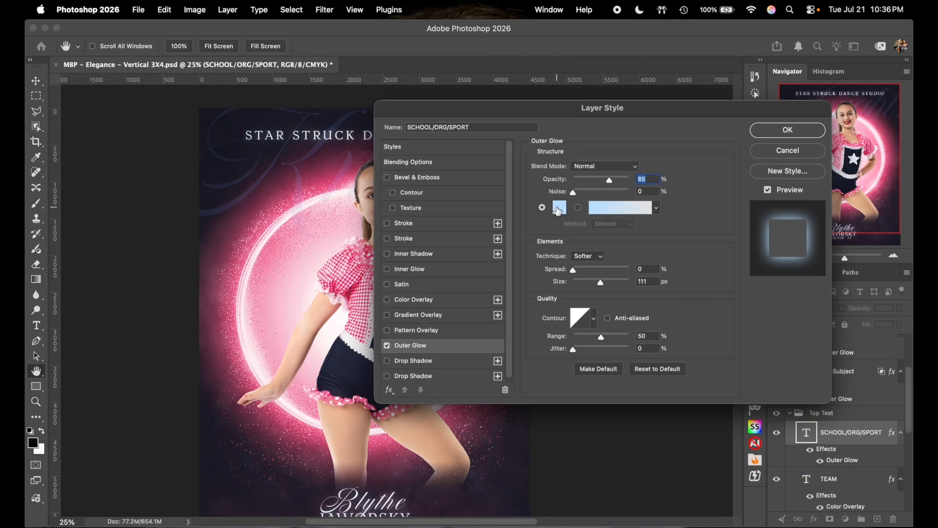
click(559, 209)
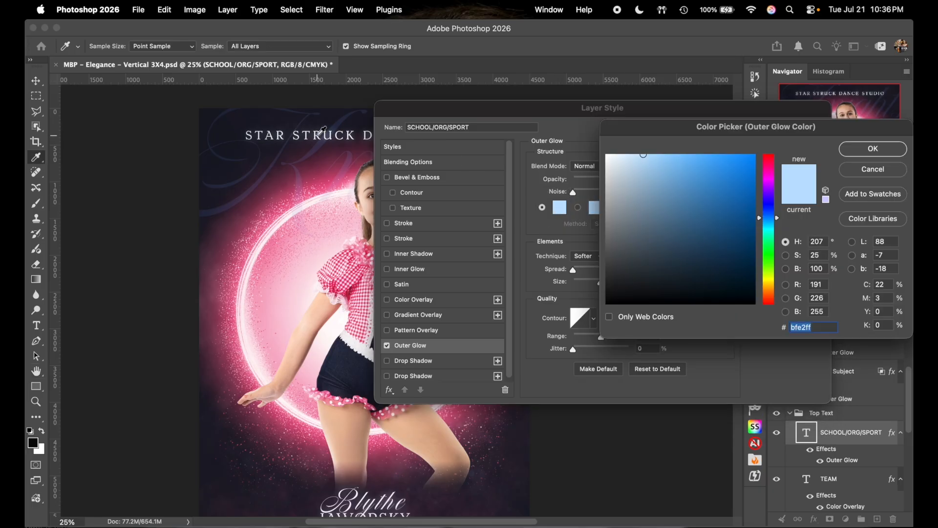
text(ffbed3)
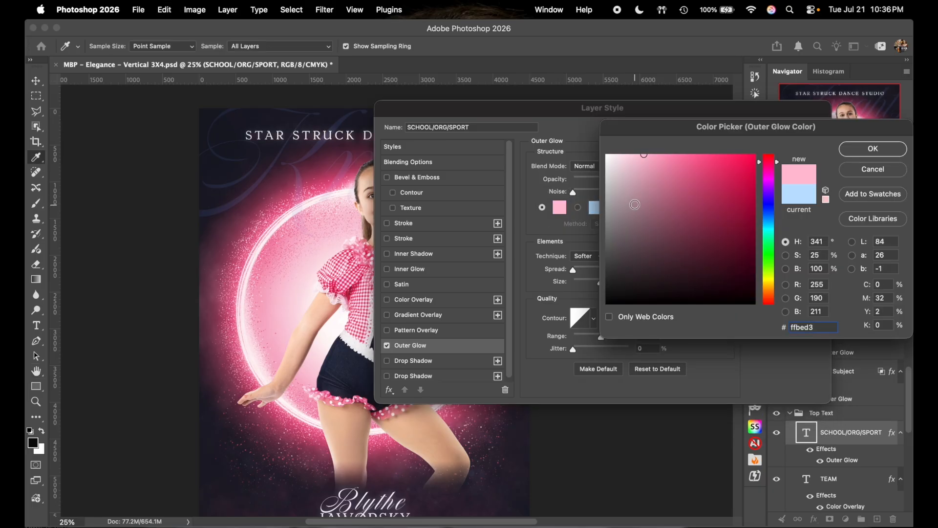
click(871, 148)
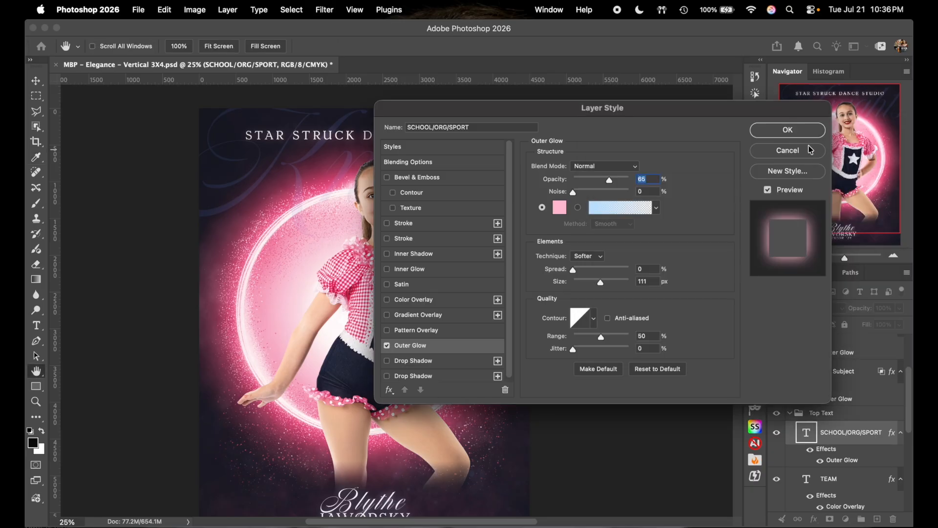
click(789, 133)
scroll(608, 296, down, 4)
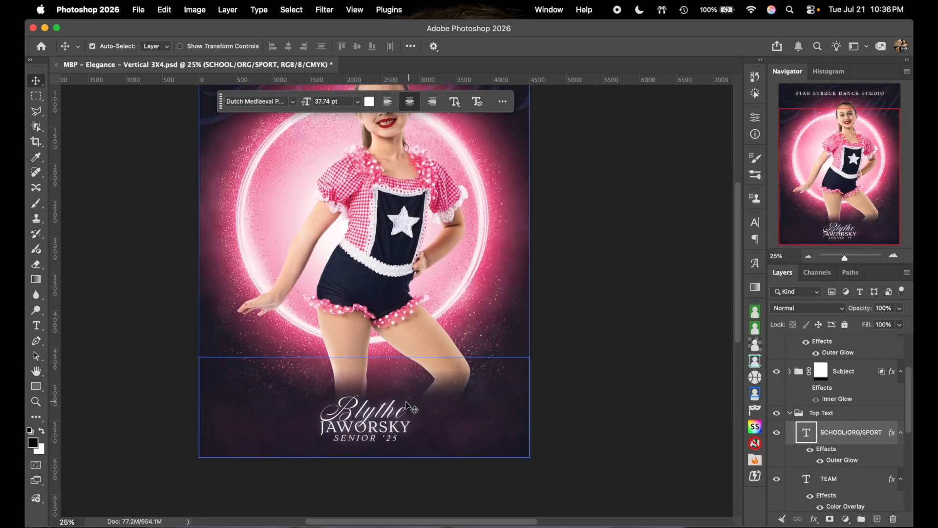
click(374, 415)
click(37, 325)
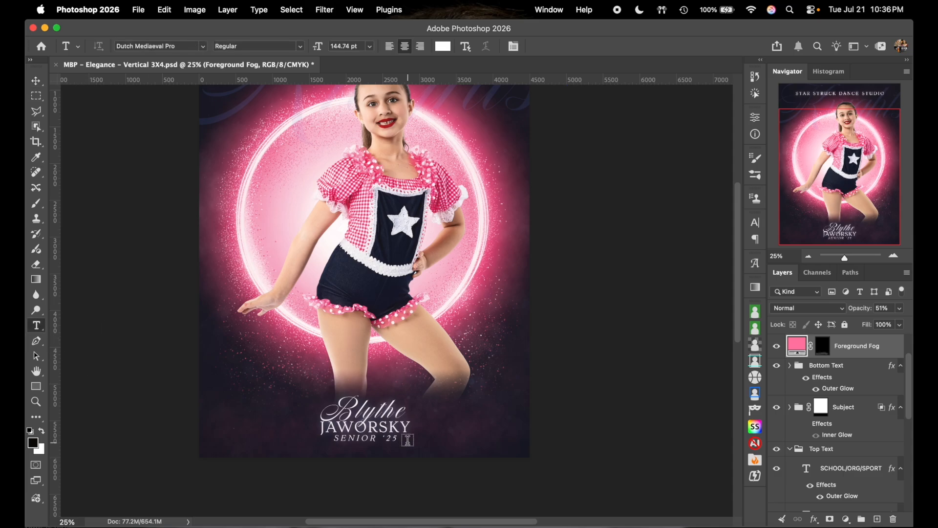
click(363, 406)
double_click(363, 406)
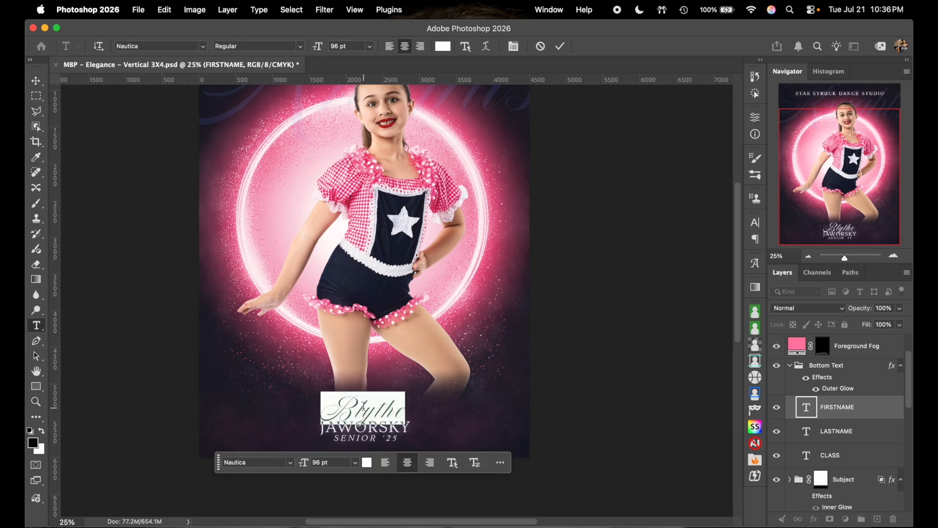
key(BackSpace)
click(560, 46)
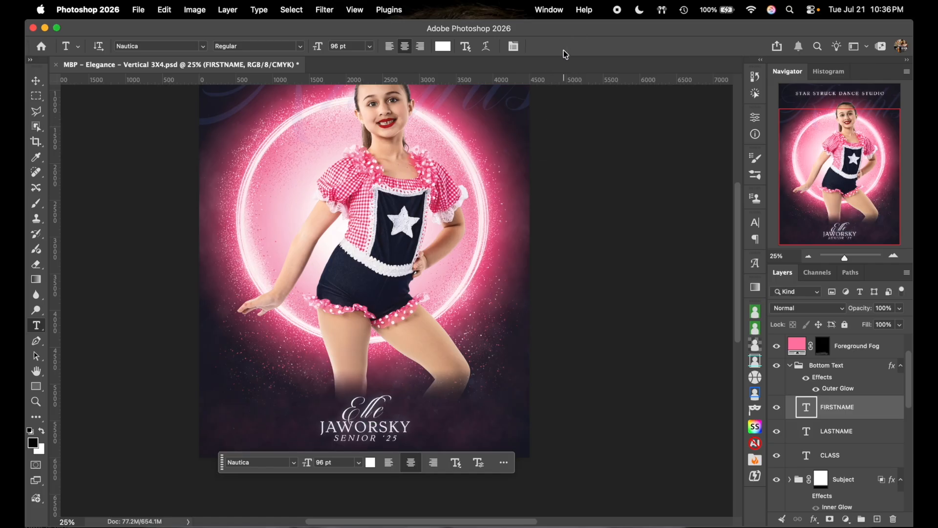
click(401, 426)
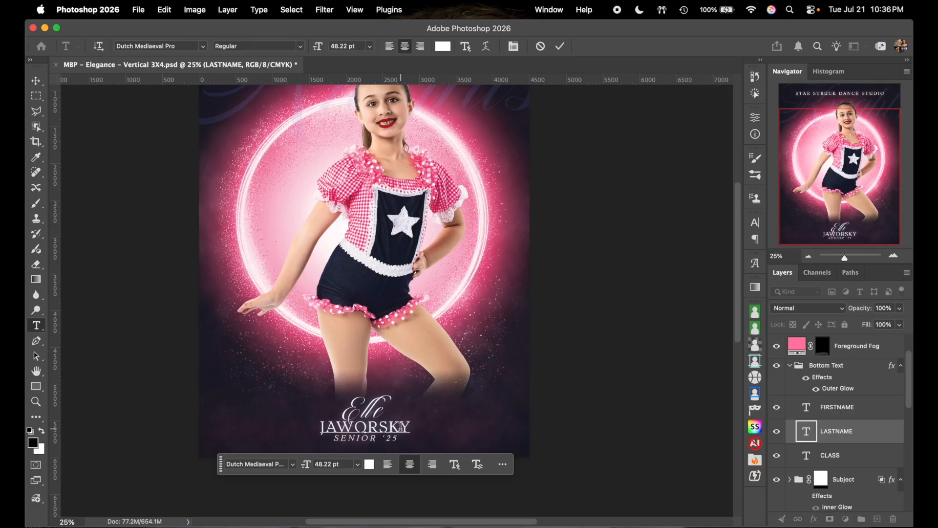
double_click(400, 427)
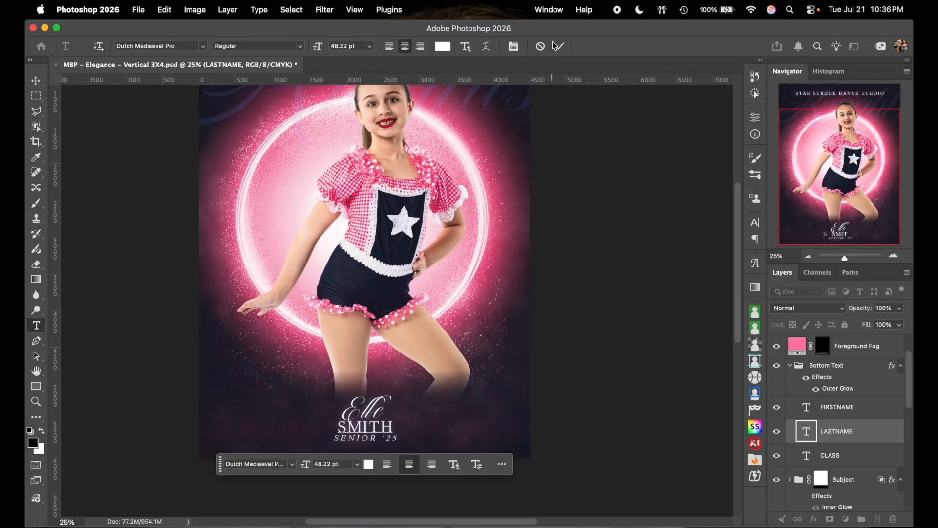
click(560, 46)
- Replace the SENIOR '25 line beneath the name with JAZZ 2026
click(371, 439)
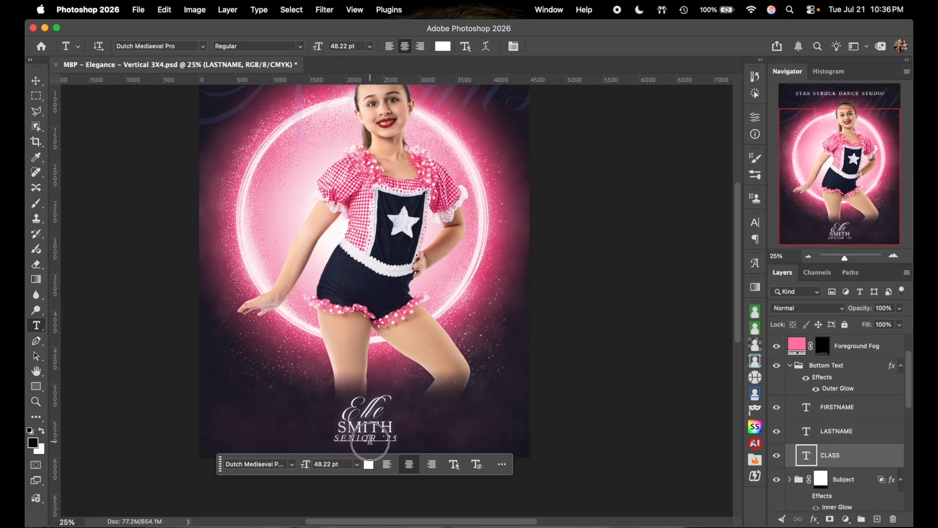
triple_click(371, 439)
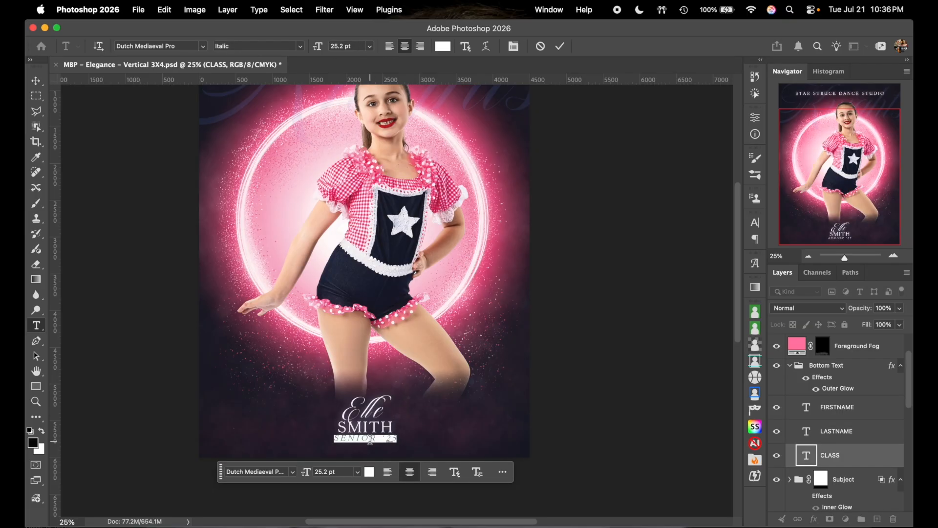
text(JAZZ)
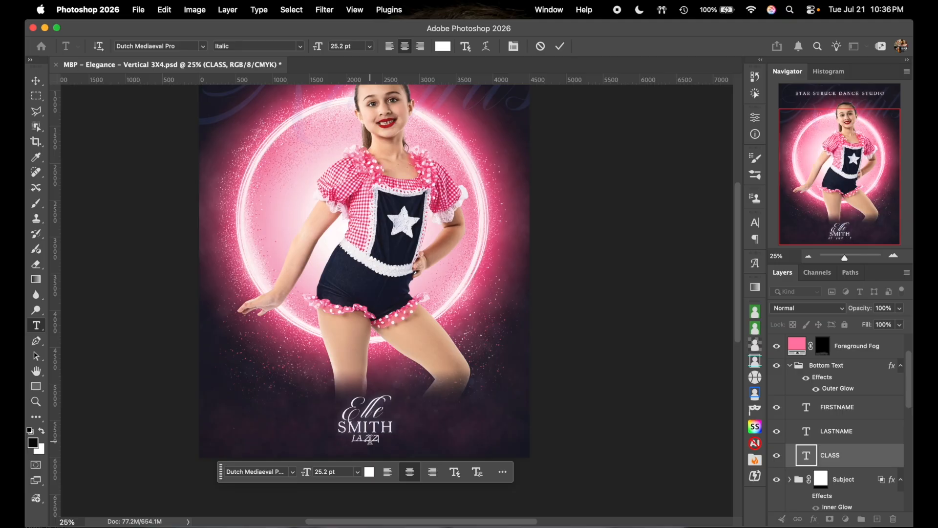
text( 26)
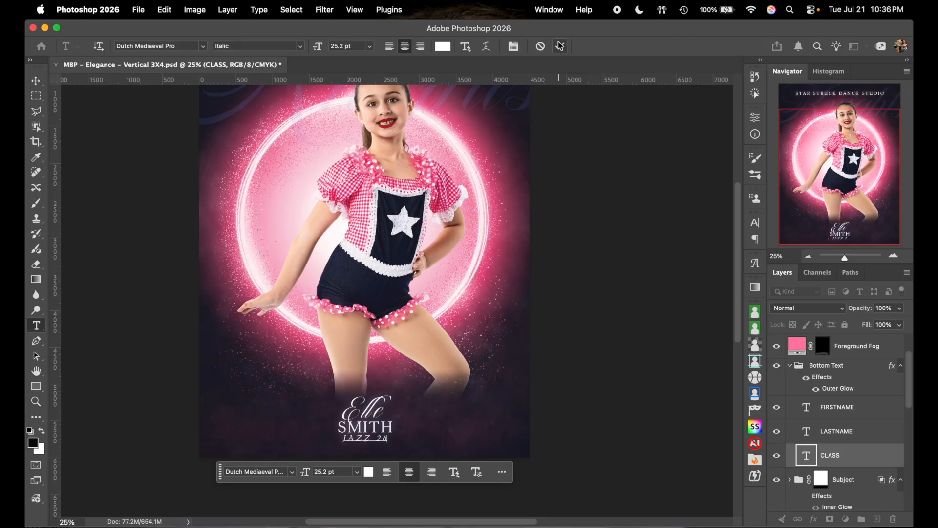
key(BackSpace)
key(BackSpace)
text(2026)
click(560, 46)
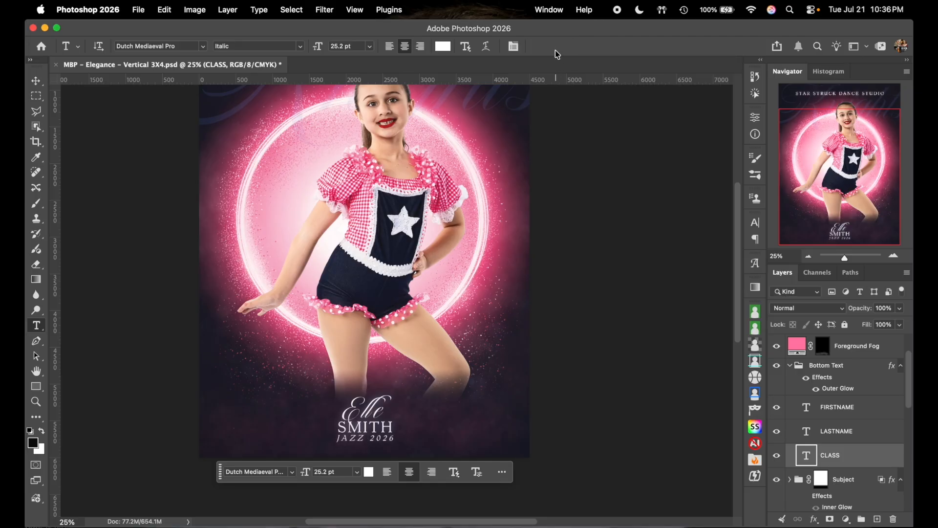
scroll(615, 234, up, 3)
scroll(615, 235, up, 1)
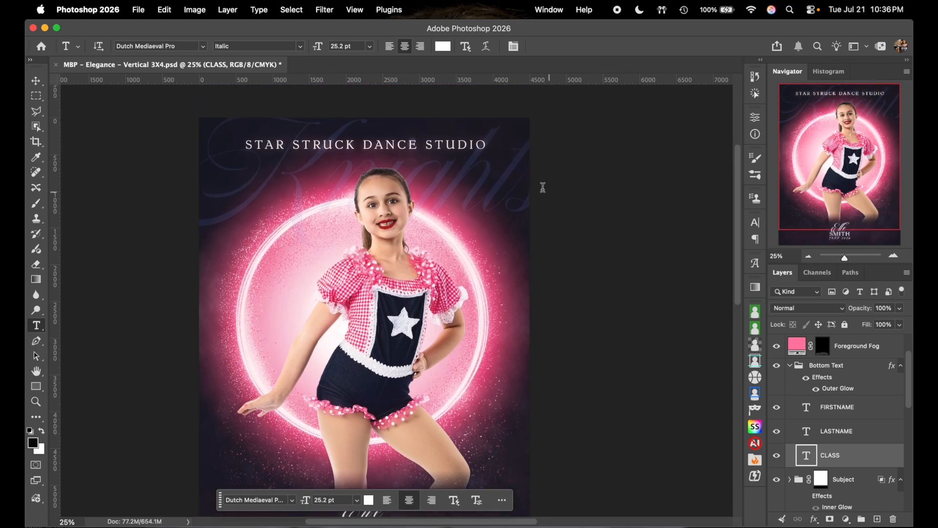
scroll(575, 230, down, 4)
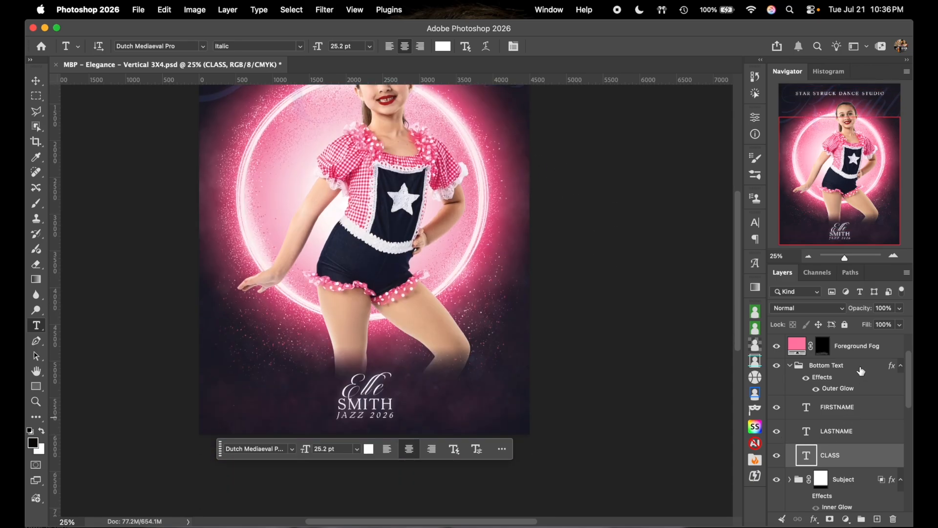
- Set the Bottom Text group's Outer Glow colour to pale pink ffbed3
click(861, 371)
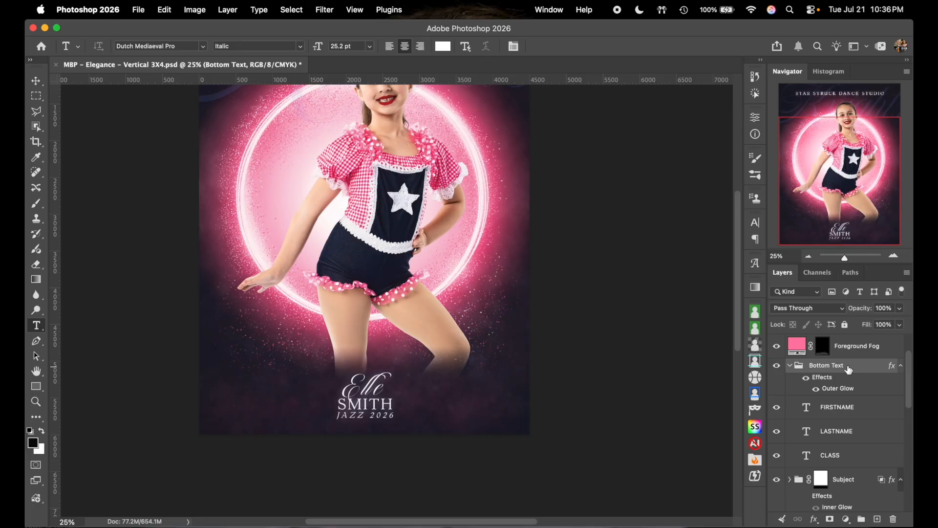
double_click(854, 368)
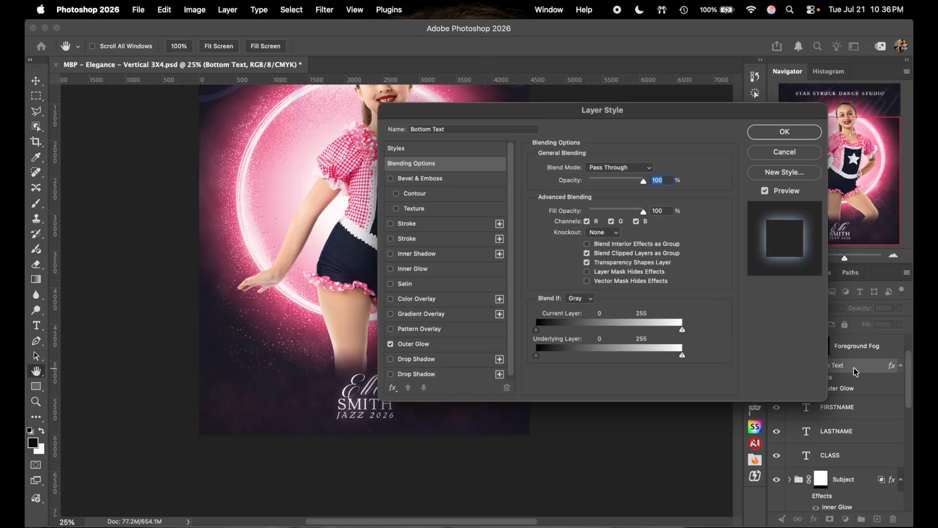
click(454, 345)
click(559, 209)
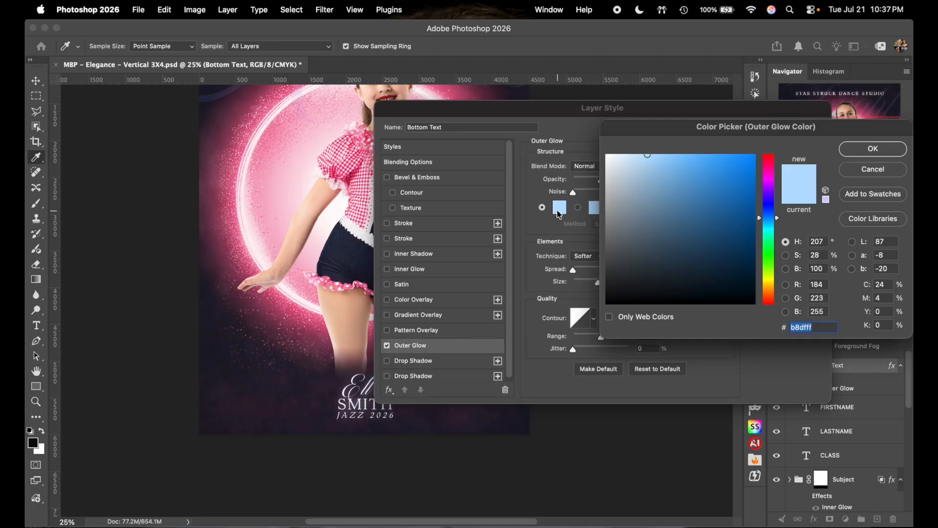
text(ffbed3)
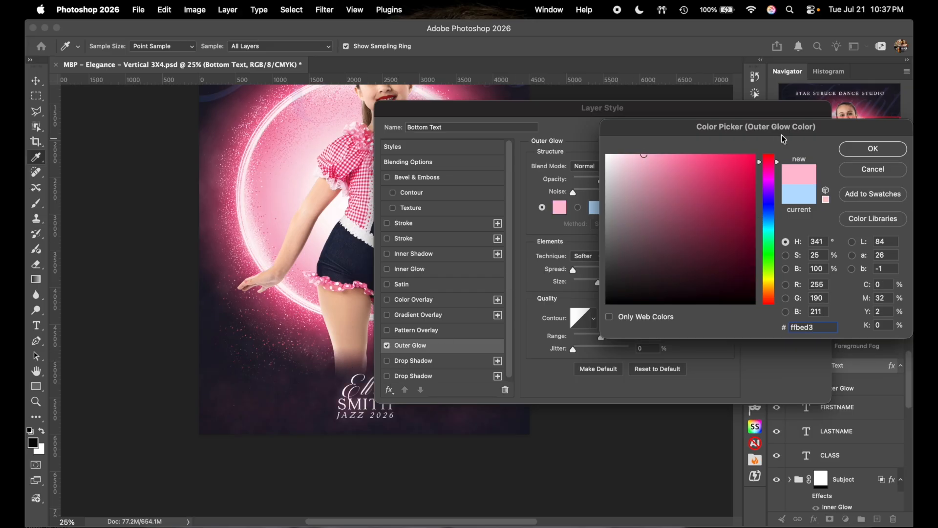
click(861, 152)
click(806, 133)
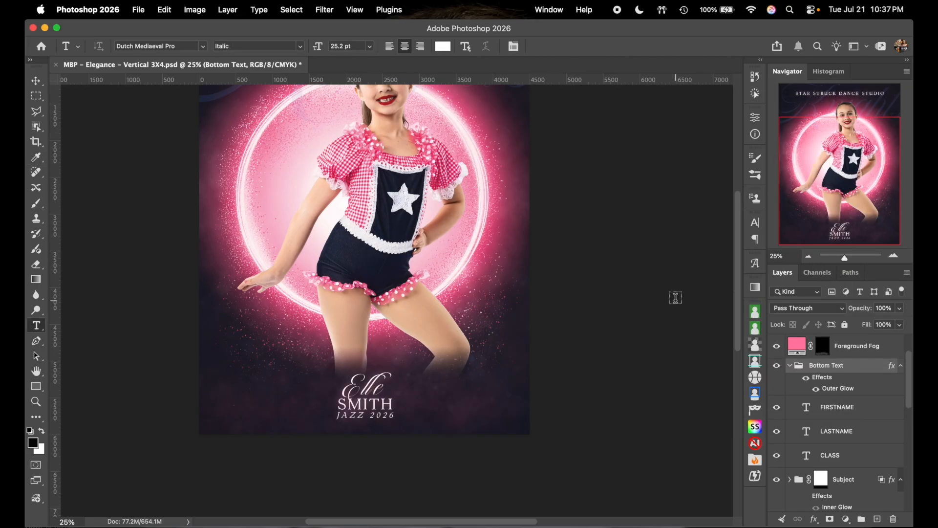
scroll(676, 297, up, 3)
scroll(675, 297, up, 2)
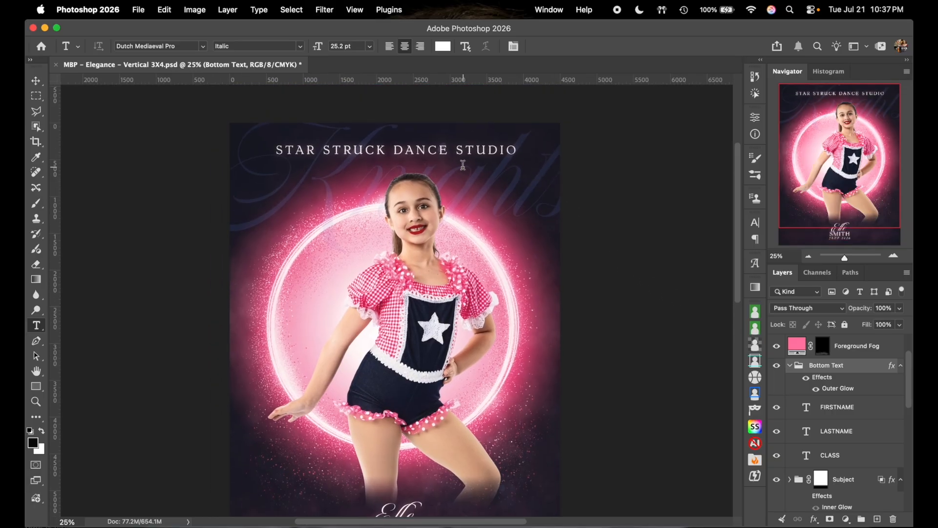
click(538, 165)
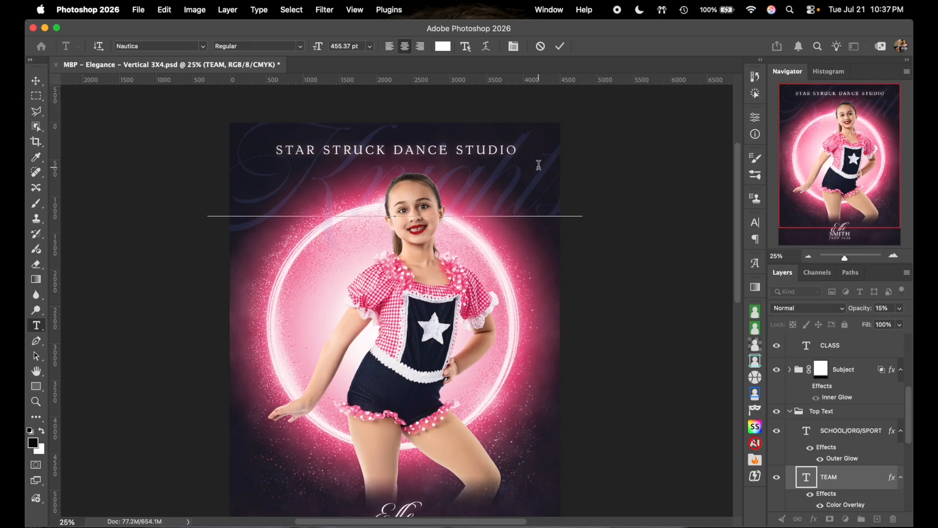
key(super)
key(super+a)
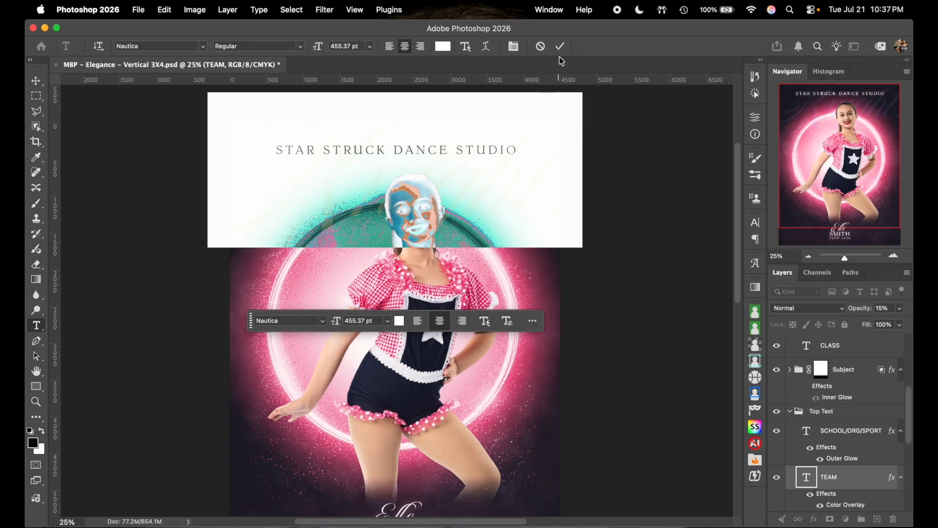
click(443, 46)
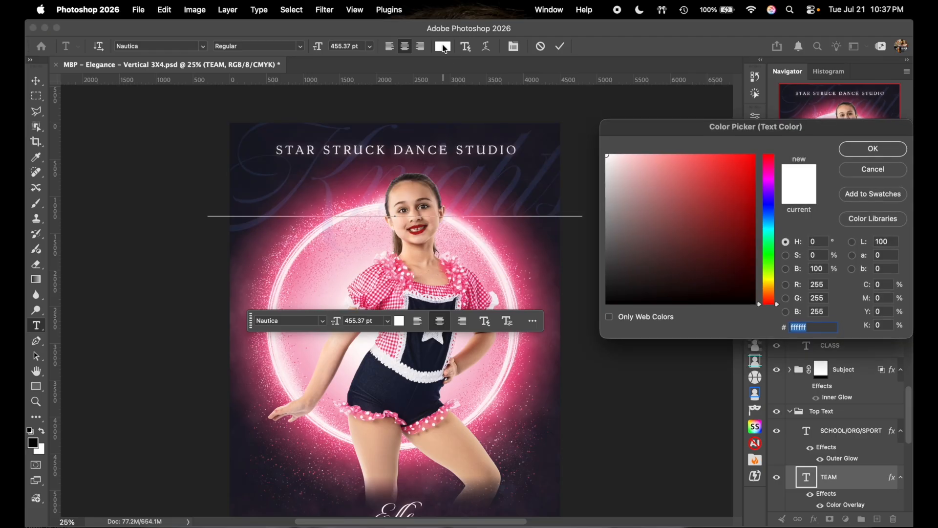
scroll(273, 333, down, 1)
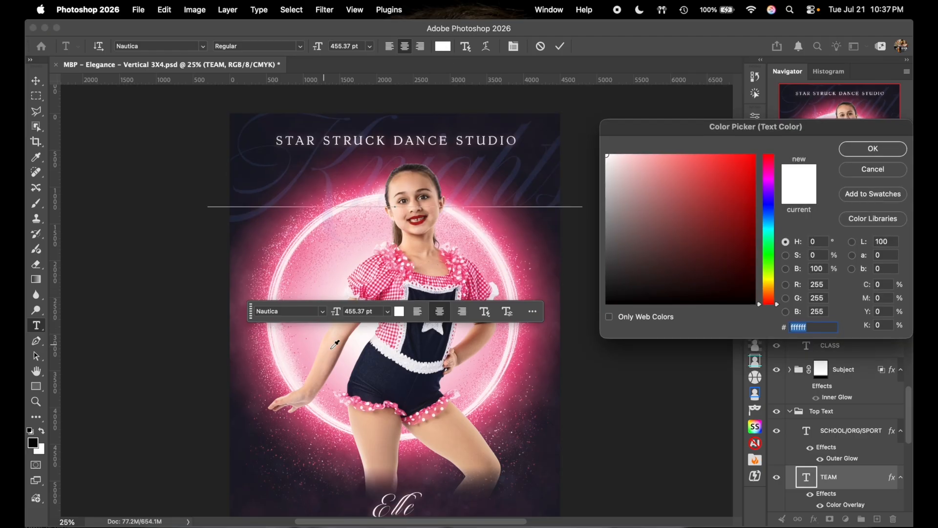
click(404, 385)
click(404, 386)
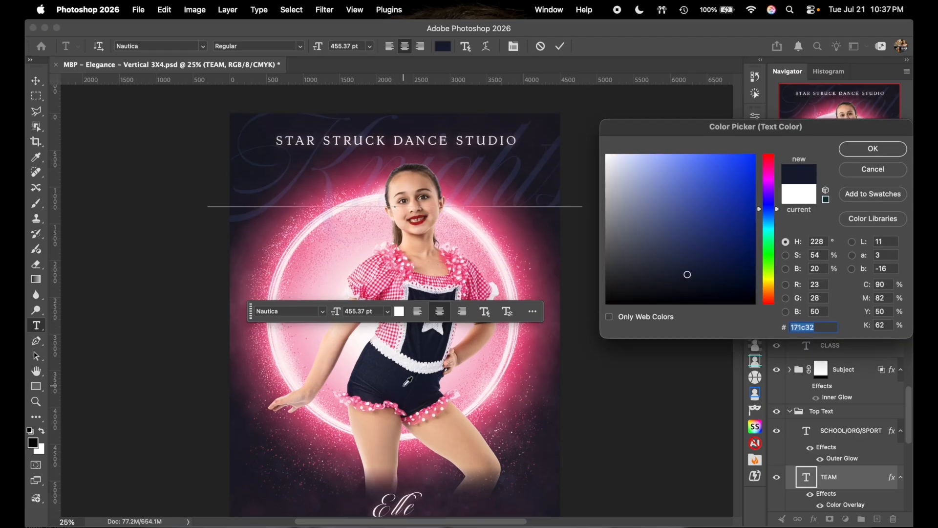
click(885, 171)
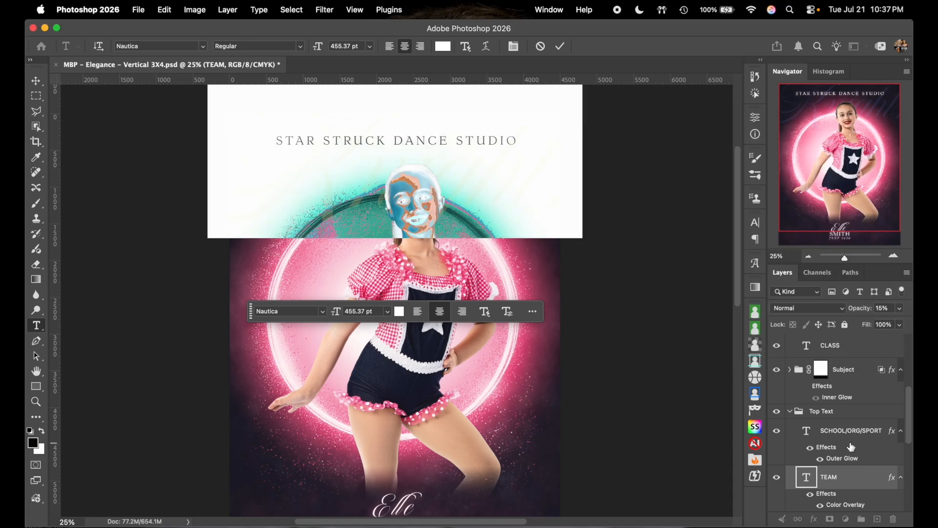
scroll(851, 447, down, 4)
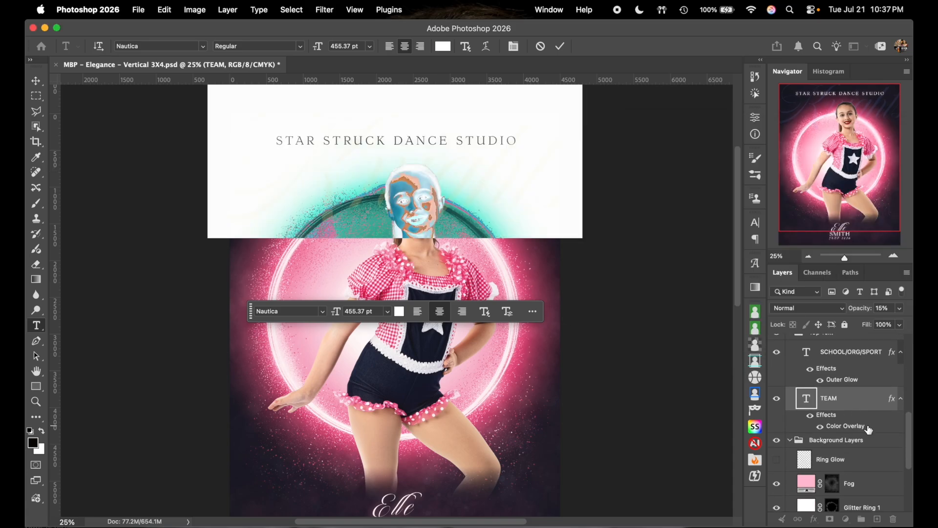
key(Escape)
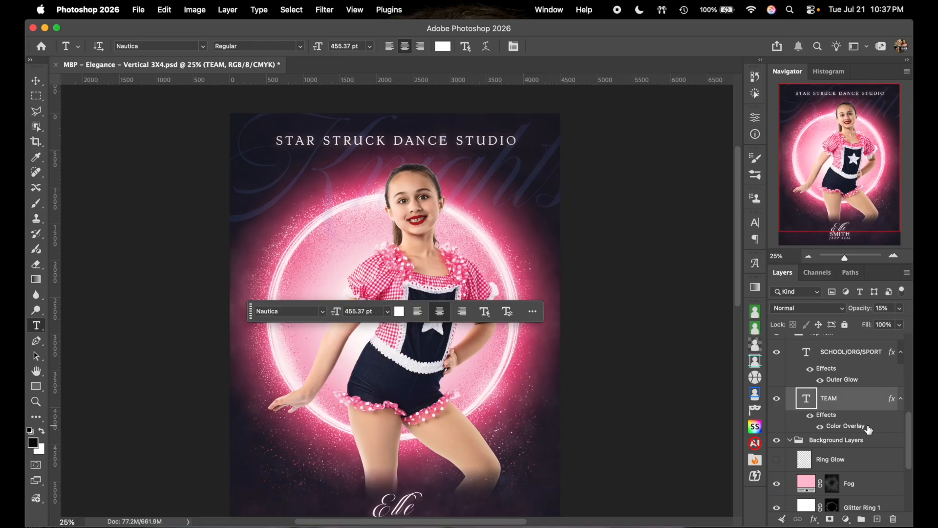
- Open the TEAM layer's Color Overlay colour and try out navy and vivid blue shades
double_click(843, 426)
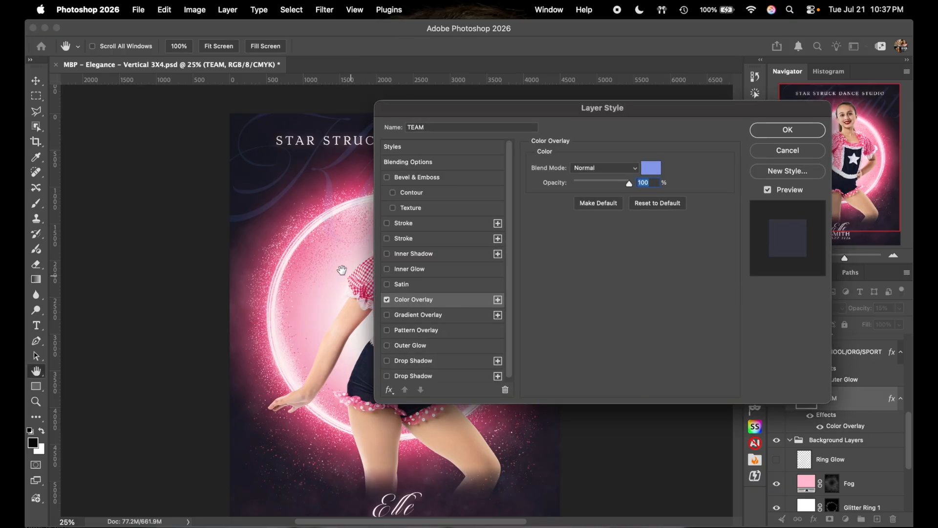
drag(351, 275, 288, 260)
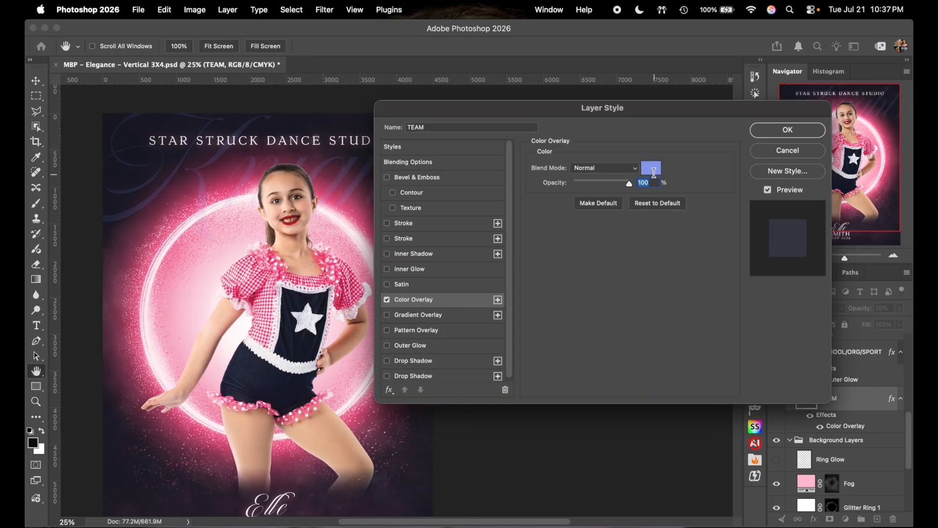
click(652, 170)
click(274, 381)
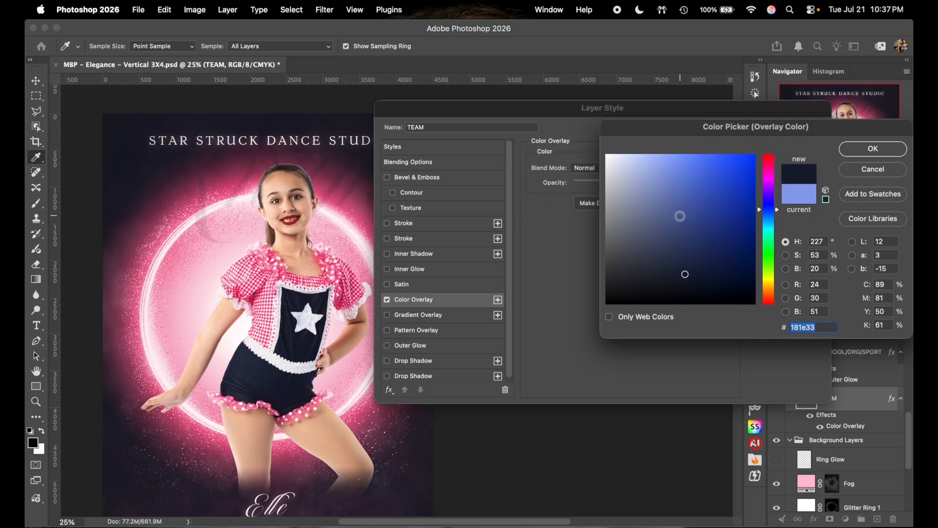
click(683, 226)
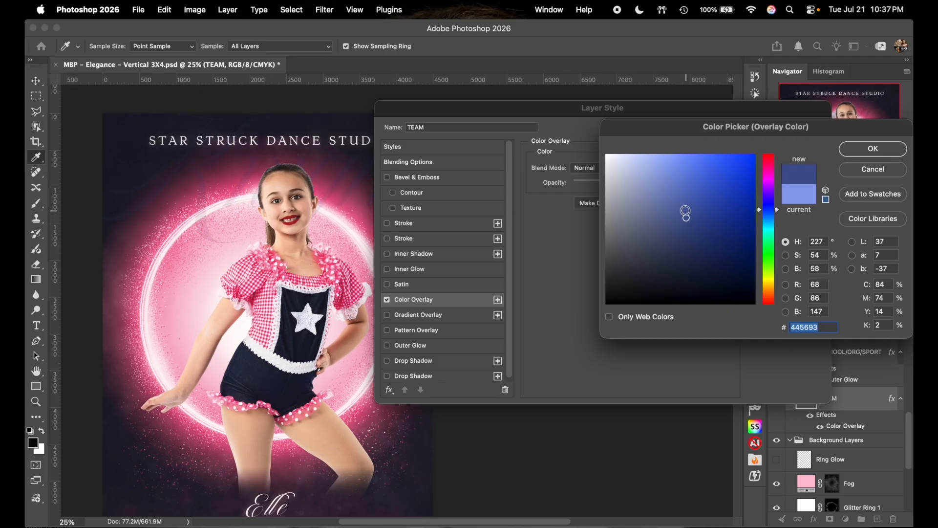
click(687, 206)
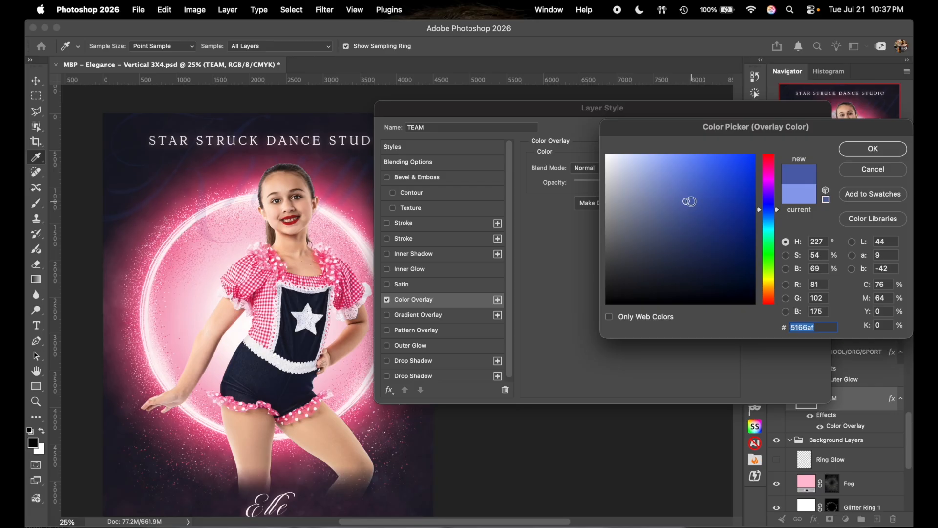
click(706, 203)
click(733, 203)
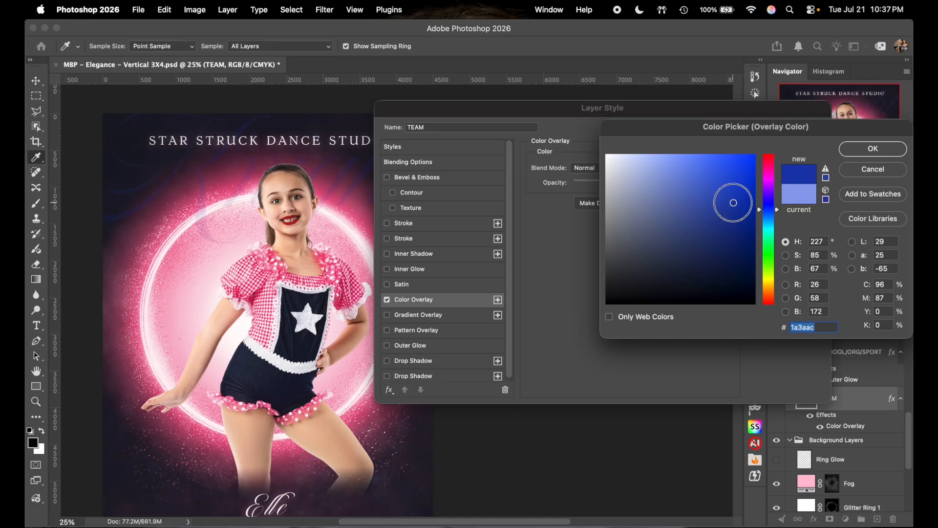
click(731, 192)
click(711, 193)
click(681, 192)
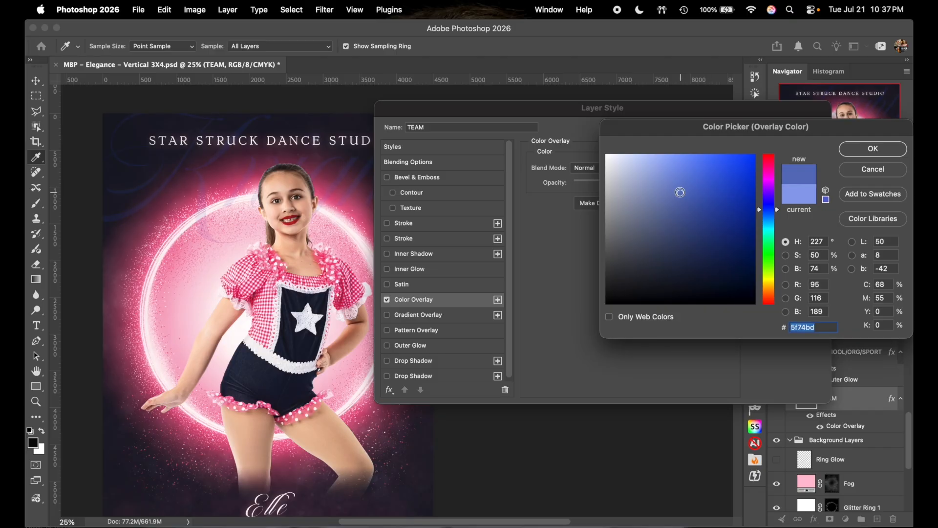
- Settle on muted blue #6b70ab for the TEAM overlay and apply the layer style
click(139, 152)
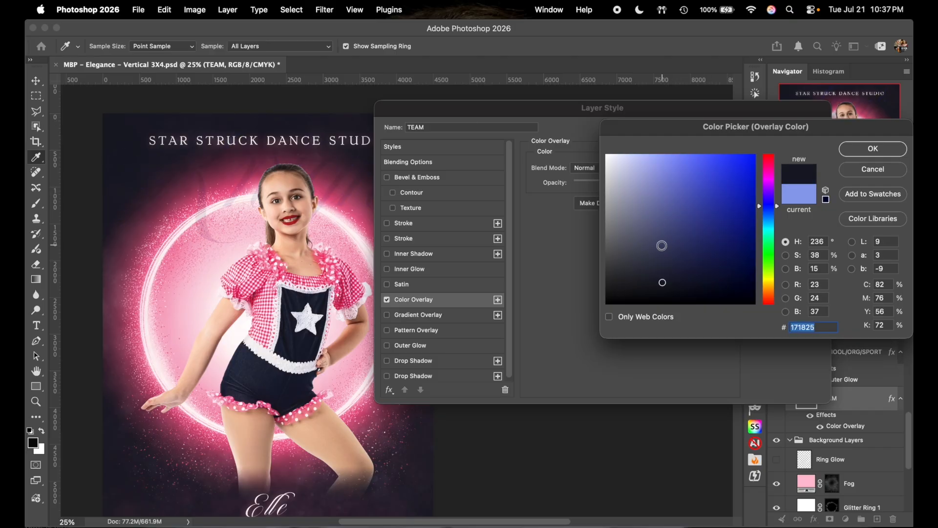
click(662, 264)
click(660, 243)
click(662, 217)
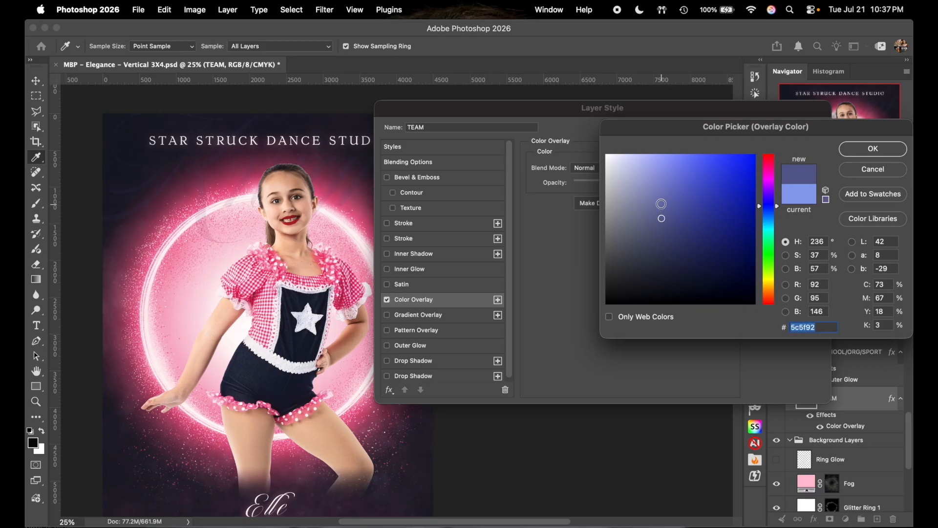
click(662, 203)
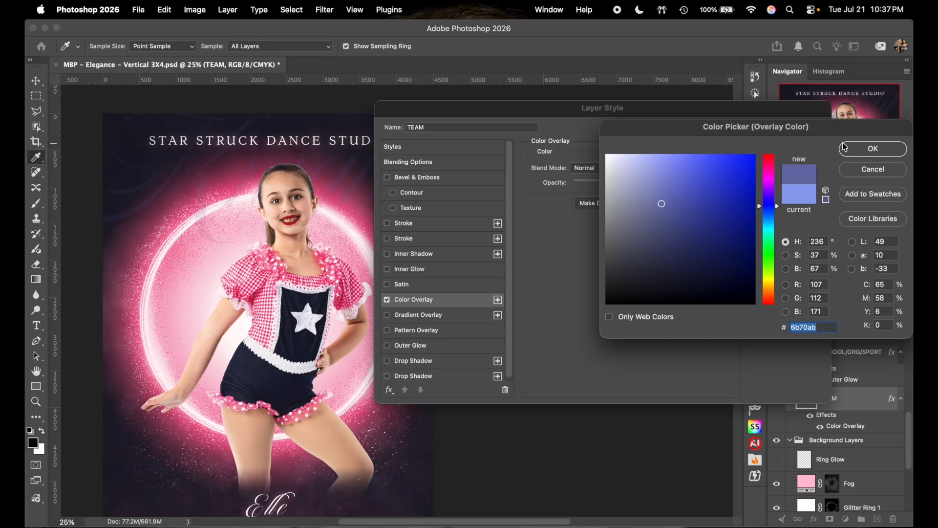
click(844, 147)
click(785, 130)
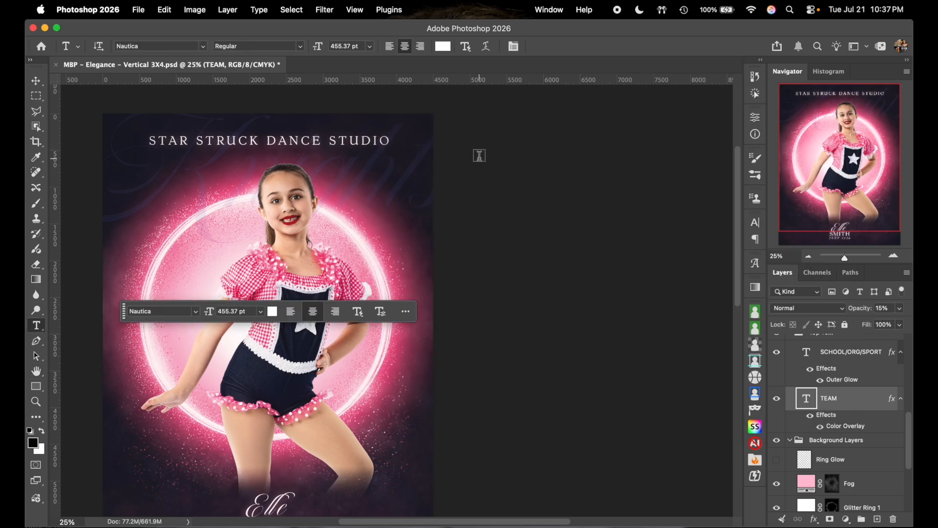
- Retype the TEAM text as Star Struck
click(423, 163)
key(ctrl+a)
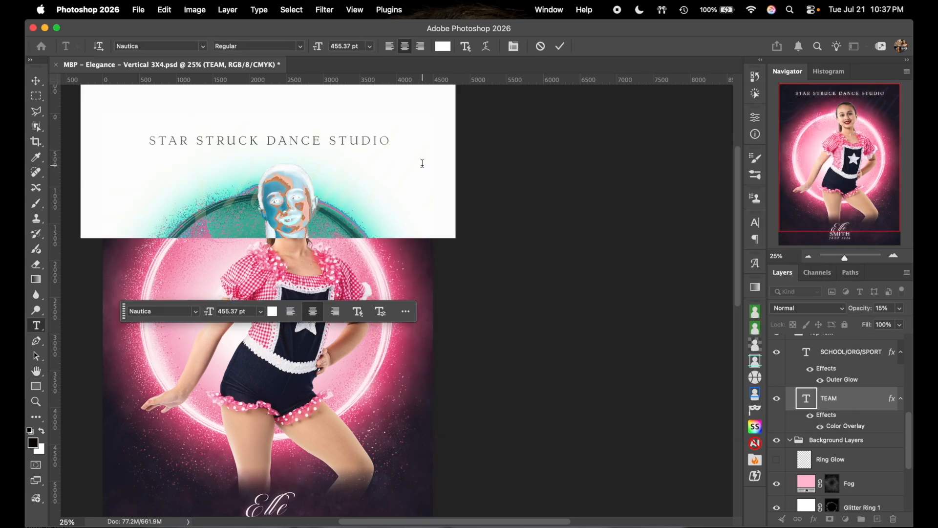
text(Star Struck)
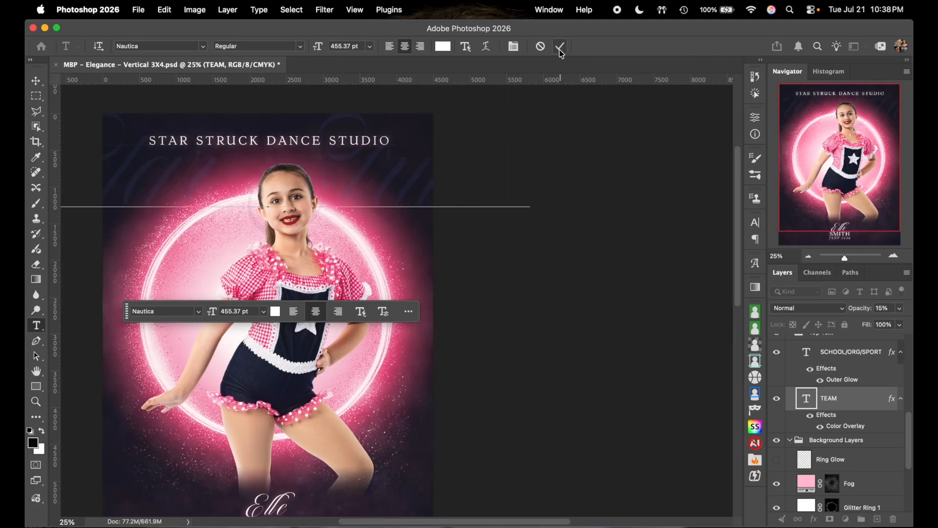
click(561, 47)
- Shrink the Star Struck script to about 68% and move it up behind the studio title
key(super+t)
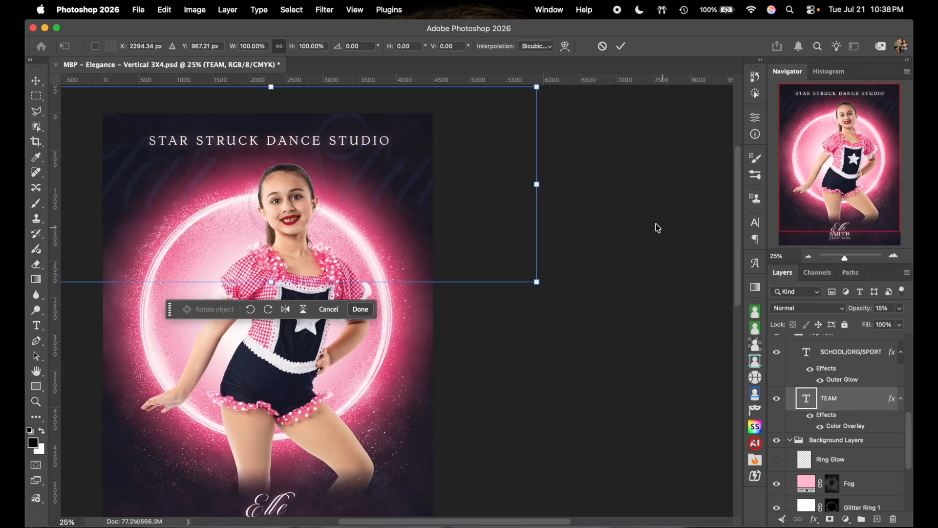
drag(540, 188, 448, 169)
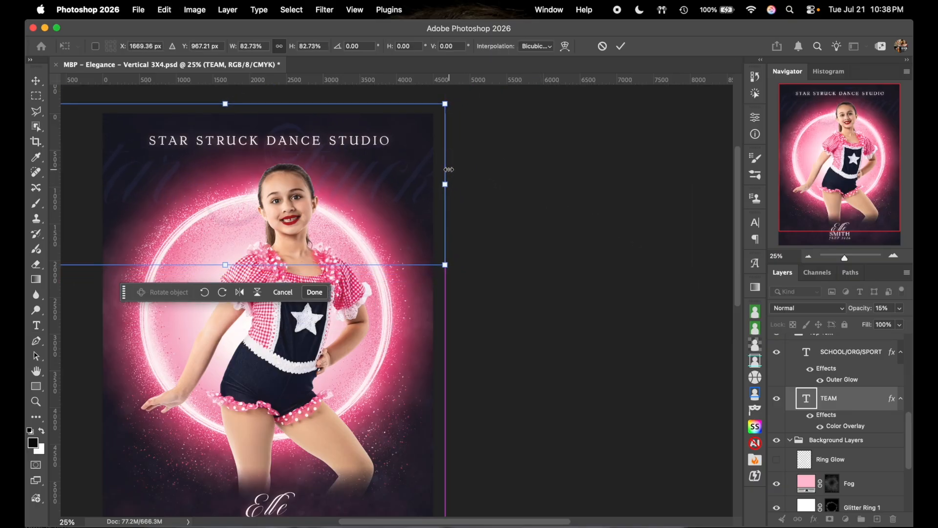
scroll(449, 170, left, 5)
drag(94, 176, 170, 177)
drag(453, 152, 467, 123)
click(621, 46)
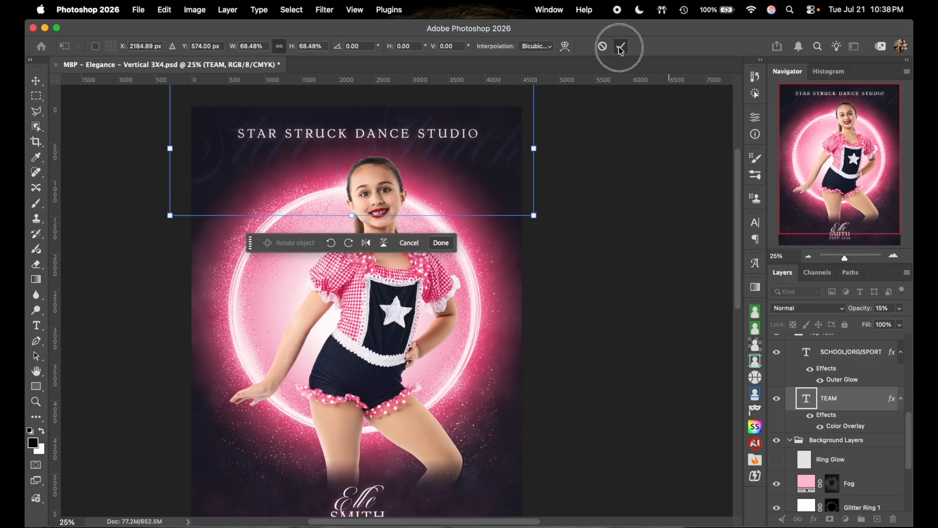
- Zoom out to the whole poster and park the contextual task bar below it
scroll(637, 269, down, 2)
scroll(637, 269, down, 5)
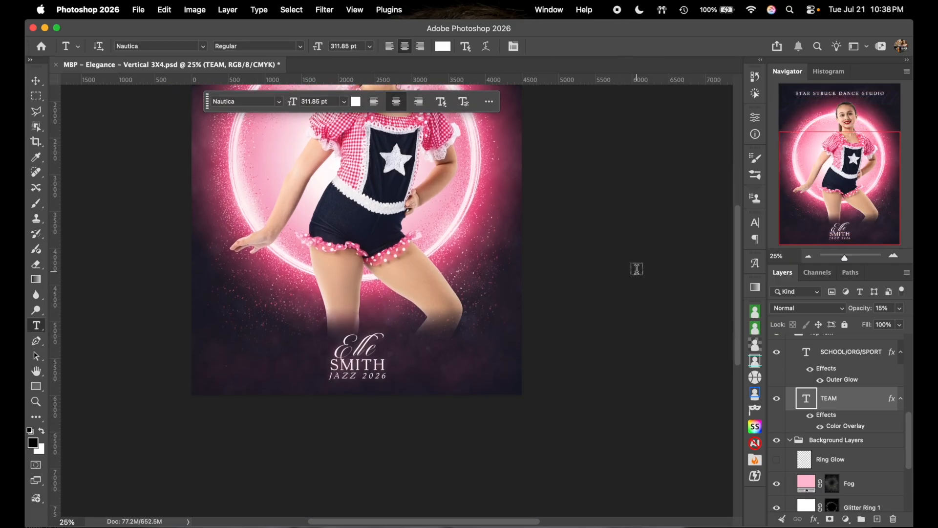
scroll(637, 268, up, 5)
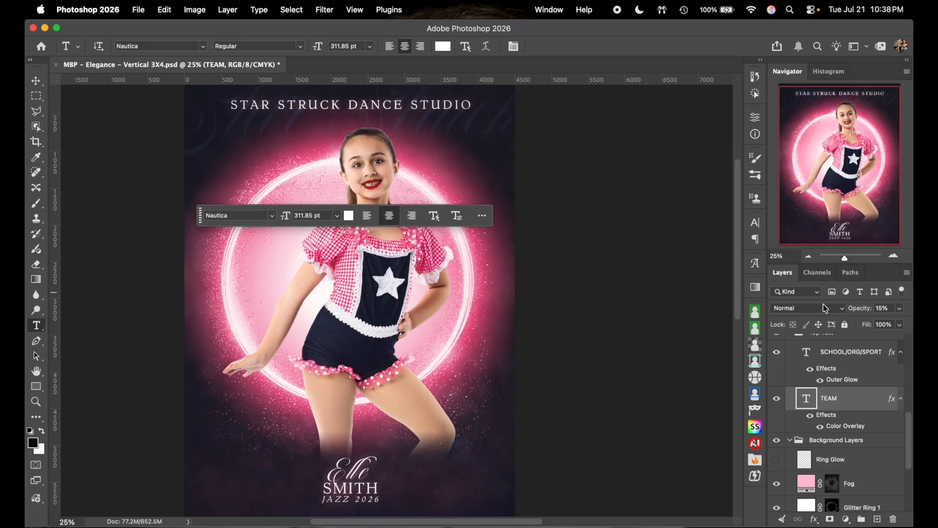
key(super+minus)
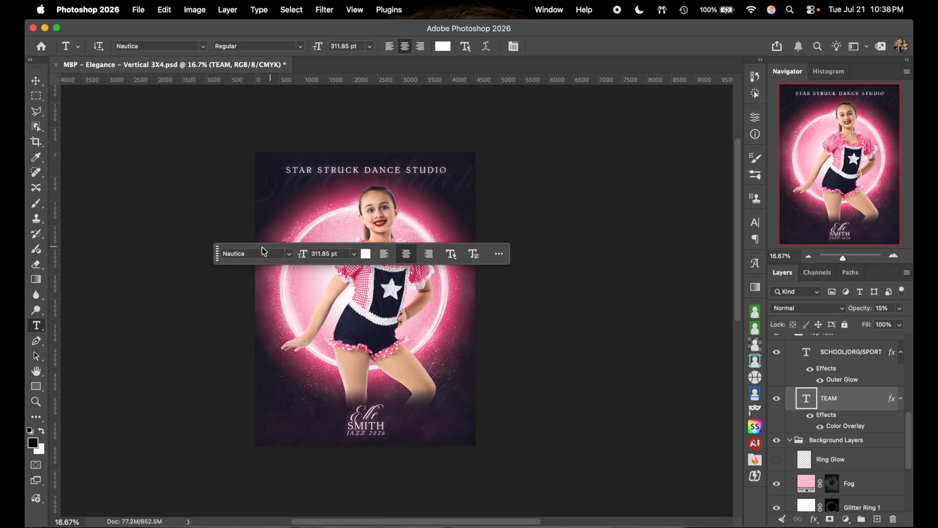
click(218, 254)
drag(218, 255, 212, 475)
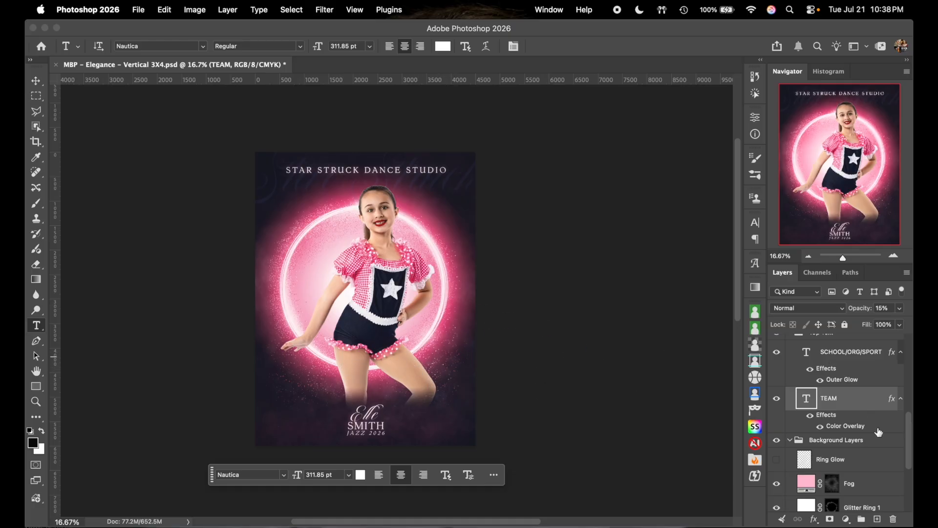
- Collapse the Background Layers and Top Text groups in the Layers panel
click(789, 440)
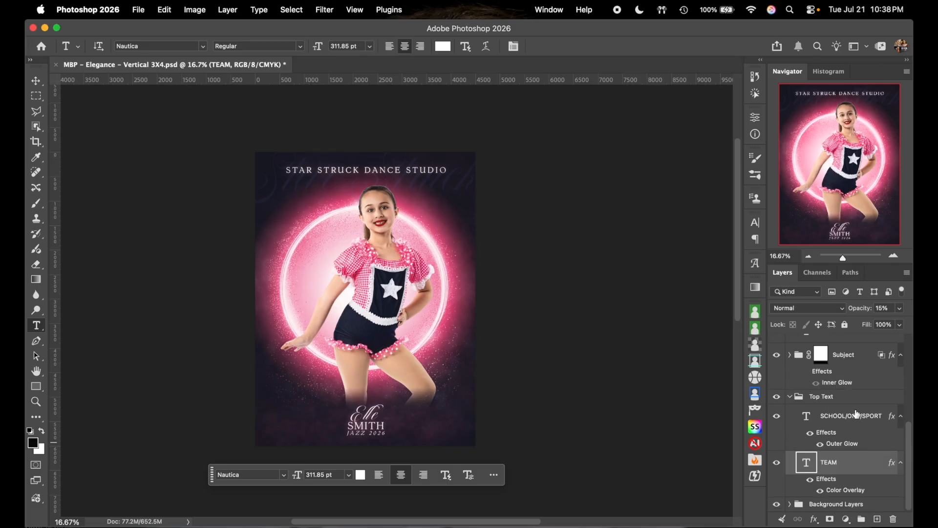
click(791, 398)
scroll(873, 441, up, 1)
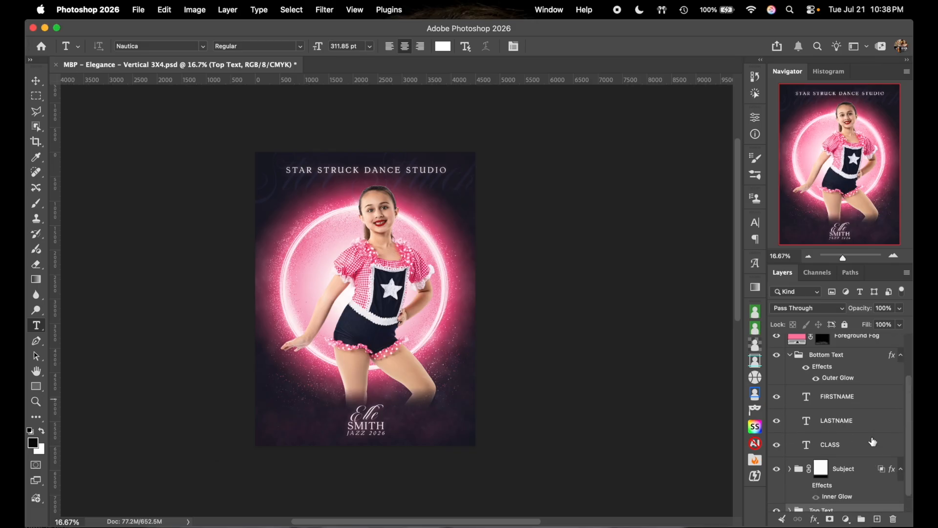
- Add an Exposure adjustment clipped to the Subject group and set its exposure to -0.88
click(864, 467)
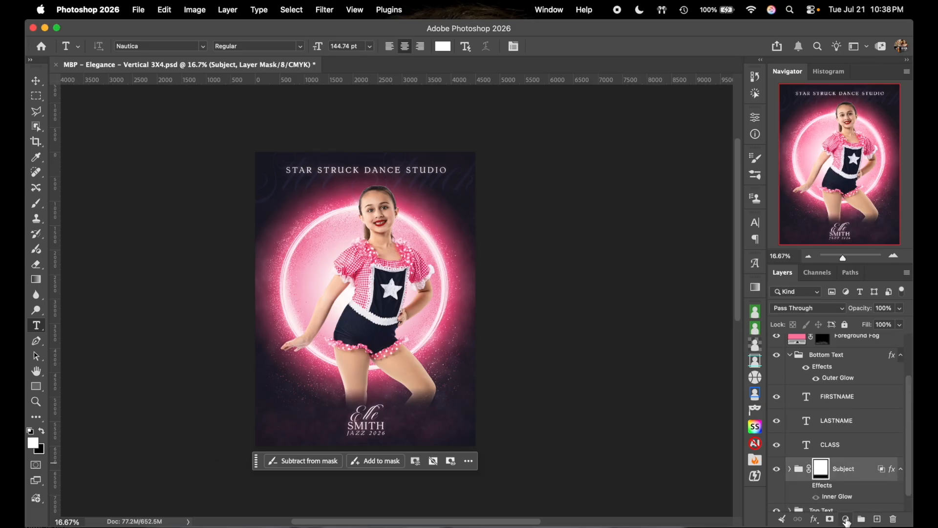
click(847, 522)
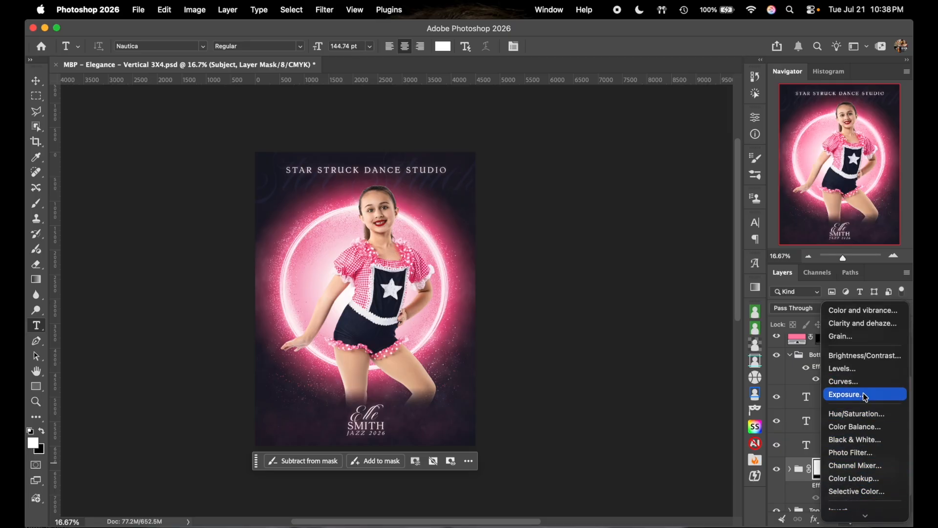
click(865, 397)
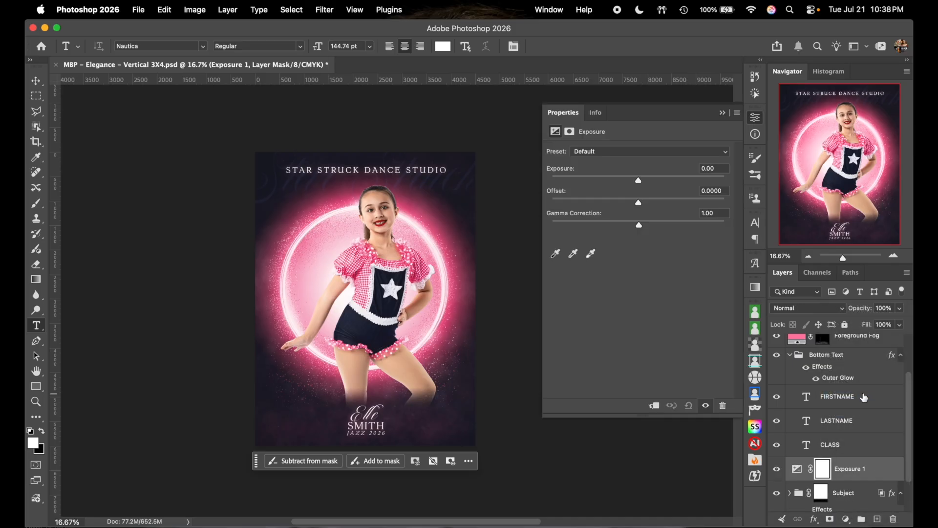
click(654, 407)
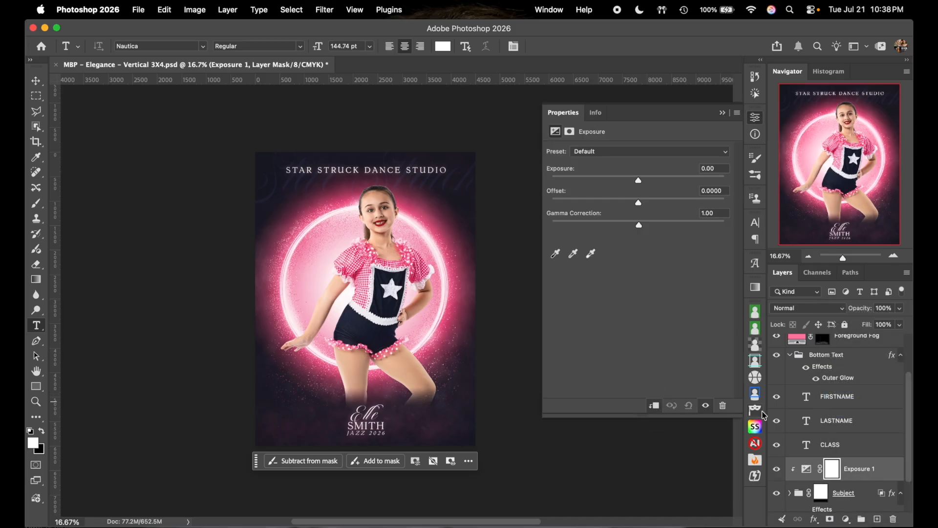
drag(639, 182, 628, 182)
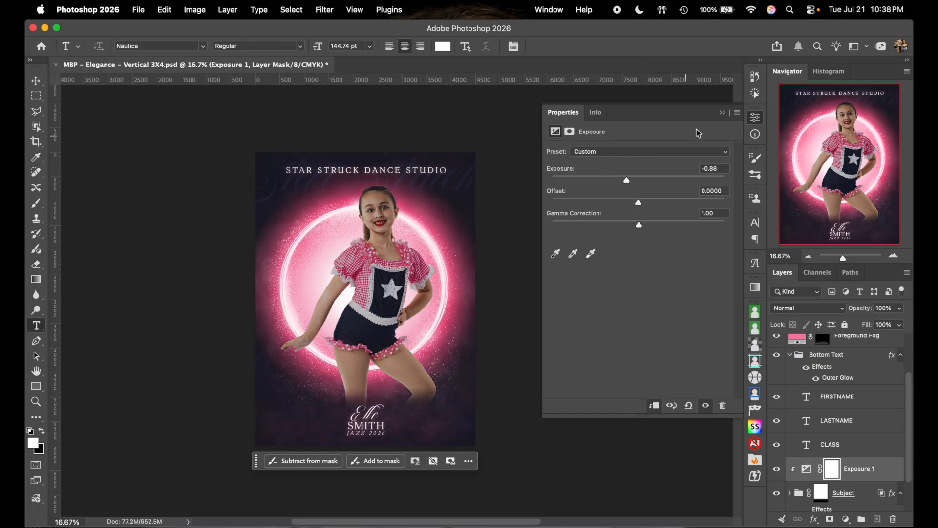
click(754, 122)
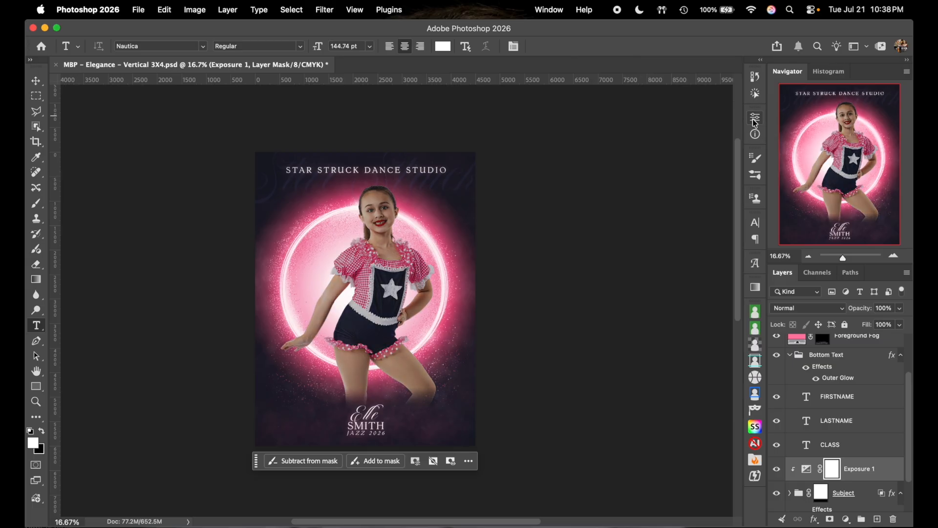
- Set up the Brush tool at 2000 px size with 100% flow
key(b)
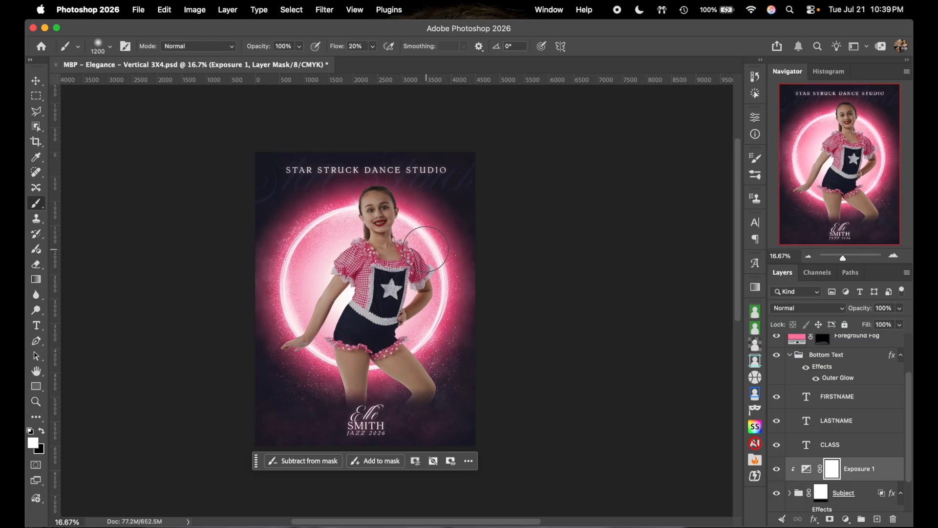
key(bracketright)
key(bracketright)
key(bracketright)
key(bracketright)
key(bracketright)
key(bracketright)
key(bracketright)
key(bracketright)
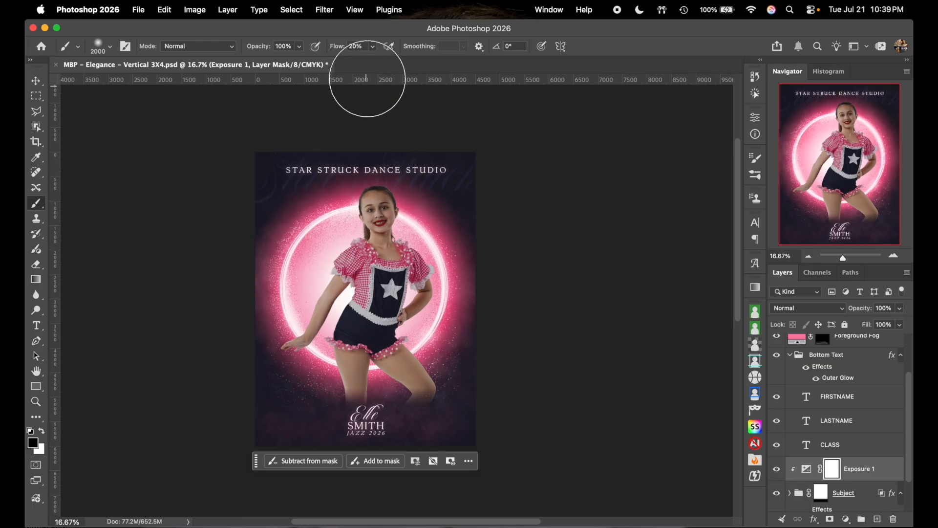
click(374, 46)
drag(374, 61, 505, 62)
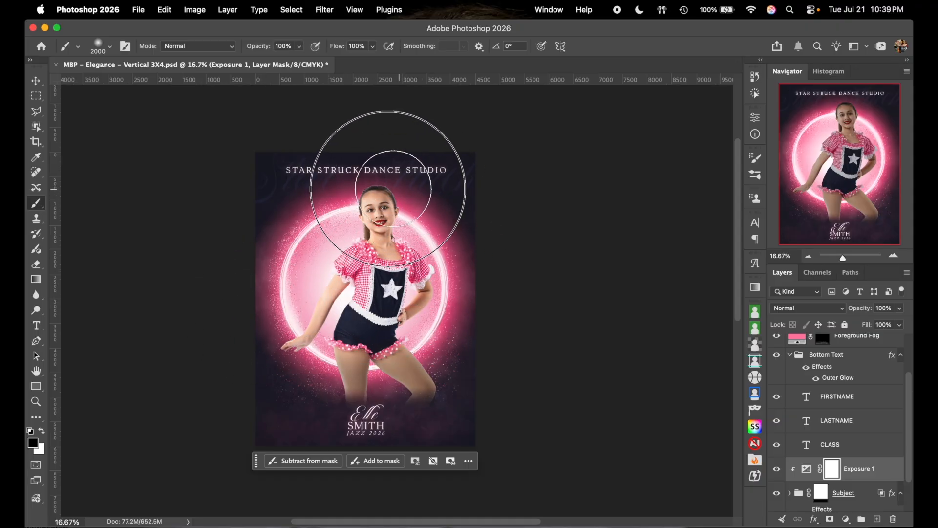
- Invert the Exposure 1 mask to black and toggle the adjustment to compare
key(super+i)
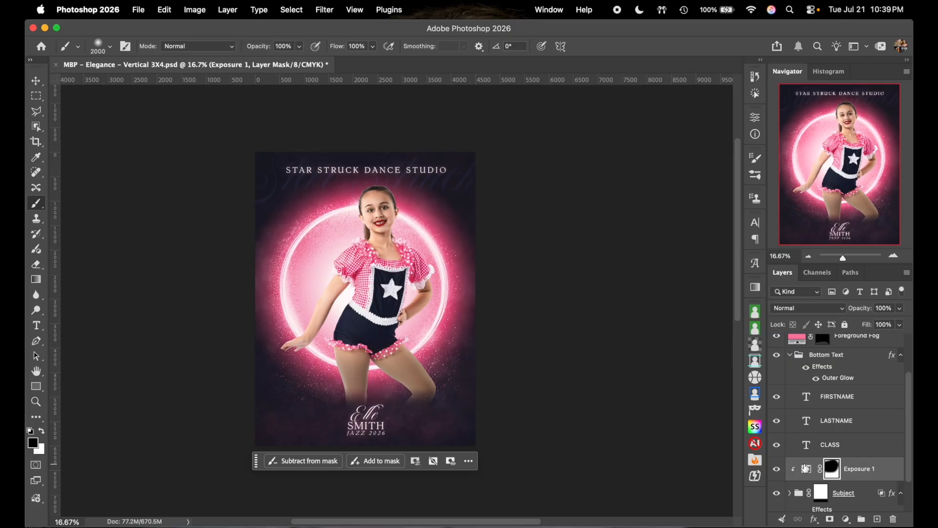
click(777, 471)
click(777, 472)
click(777, 472)
click(777, 471)
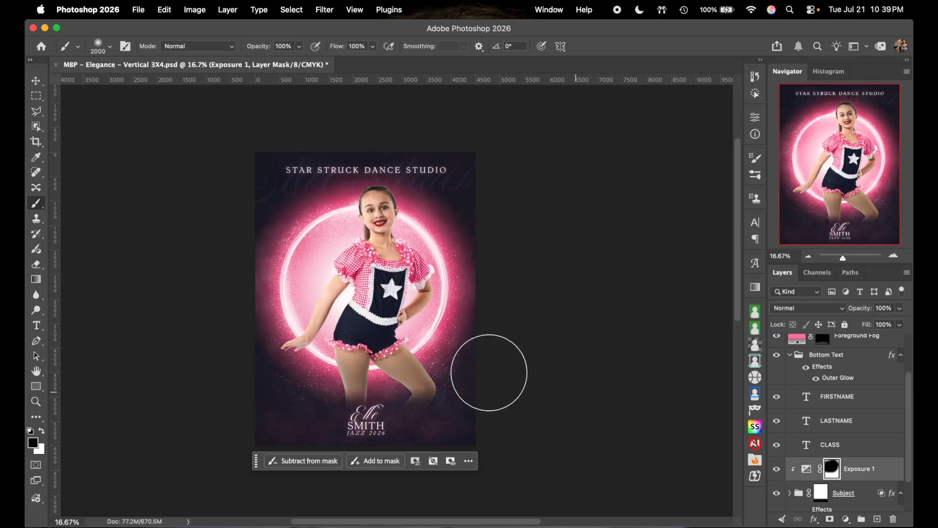
click(808, 256)
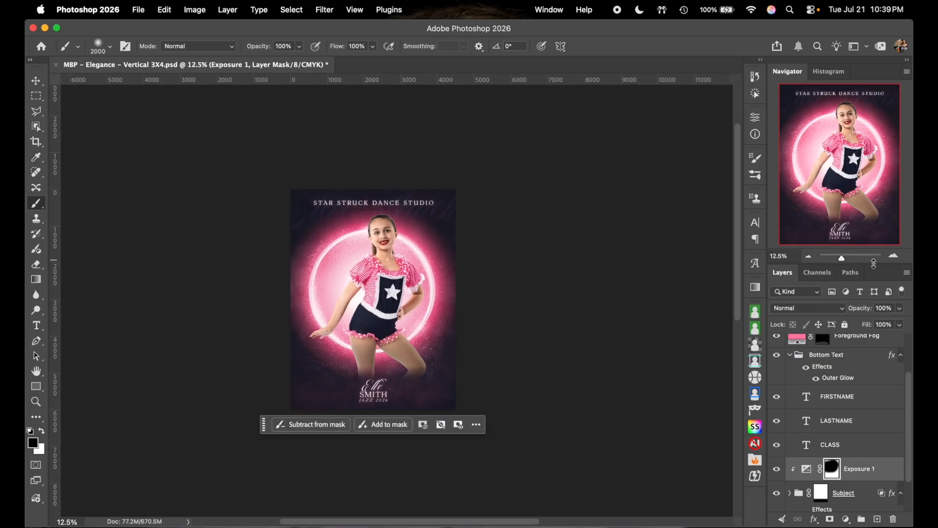
- Collapse the Bottom Text group and select the Curves layer, keeping the view at 16.67%
click(894, 255)
click(894, 256)
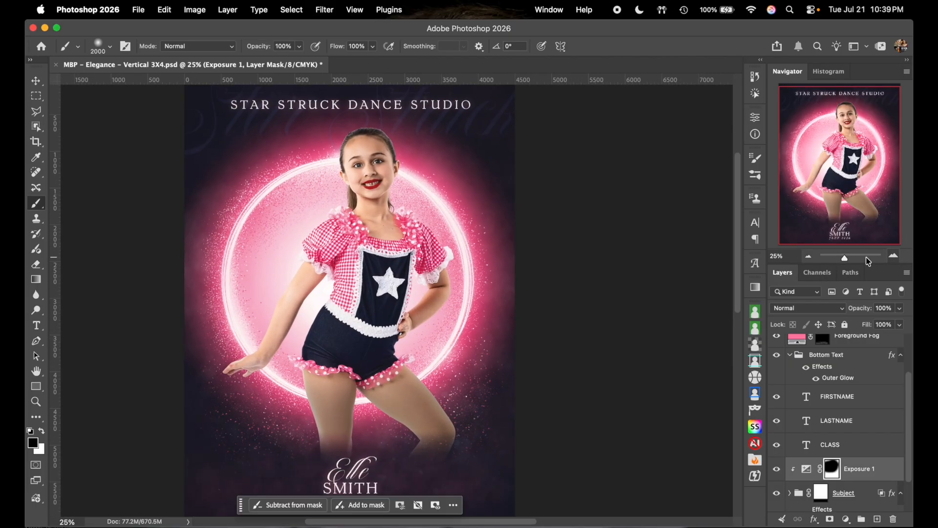
click(808, 256)
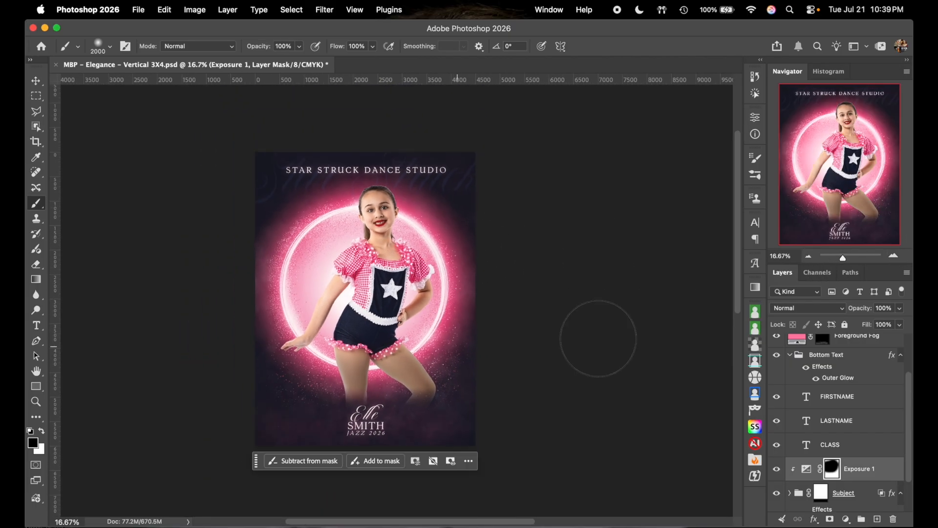
click(791, 355)
scroll(842, 382, up, 2)
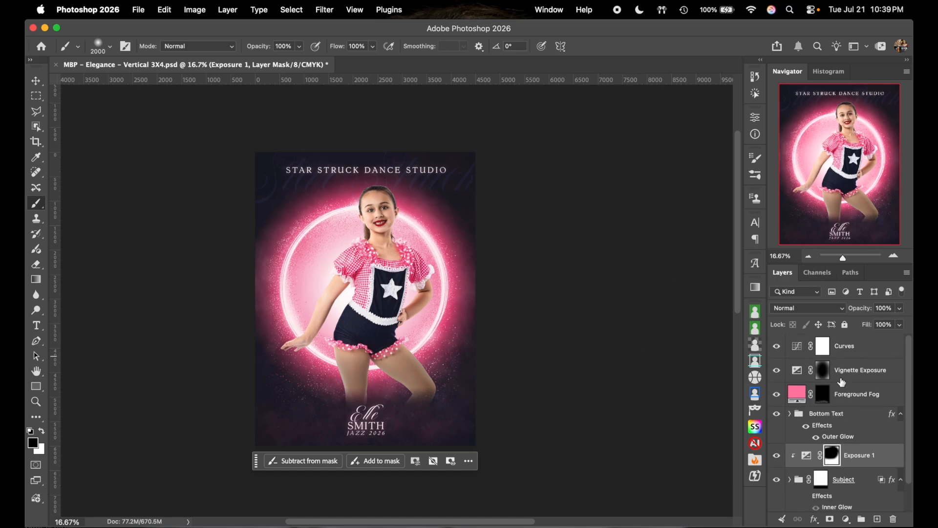
click(872, 357)
scroll(864, 422, down, 2)
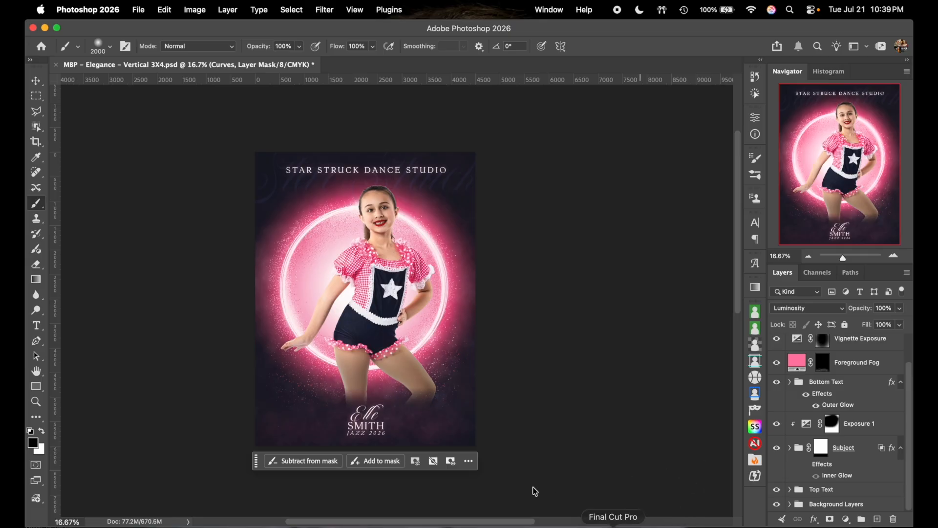